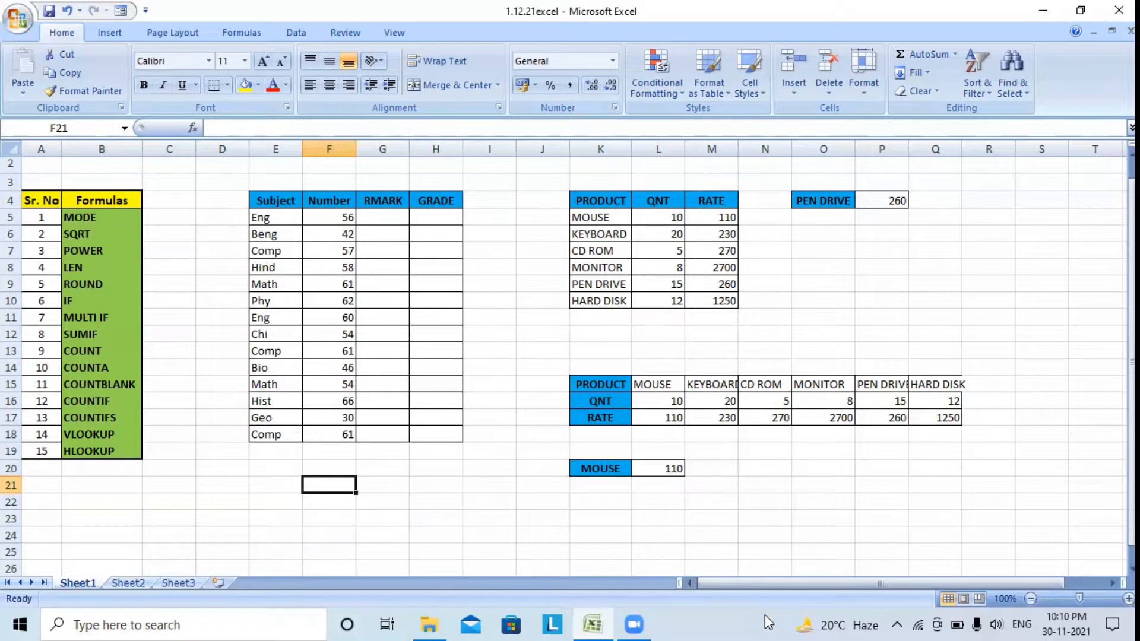
Step: Calculate the mode of the Number column in cell F21 with the MODE function over F5:F18
{"action": "type", "text": "=mo"}
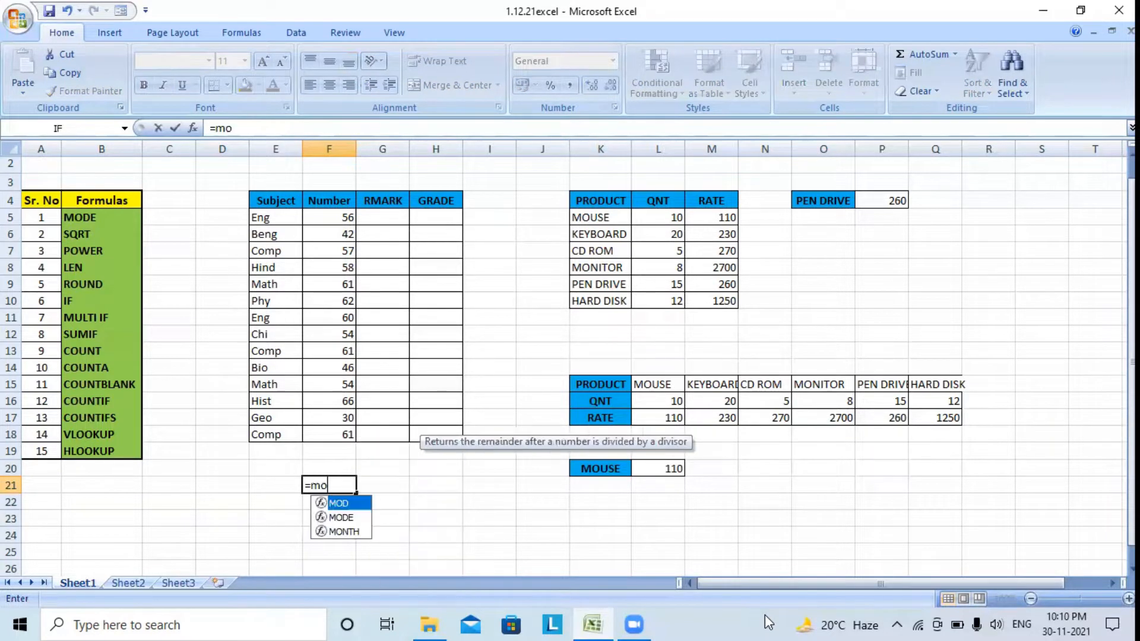
{"action": "type", "text": "de("}
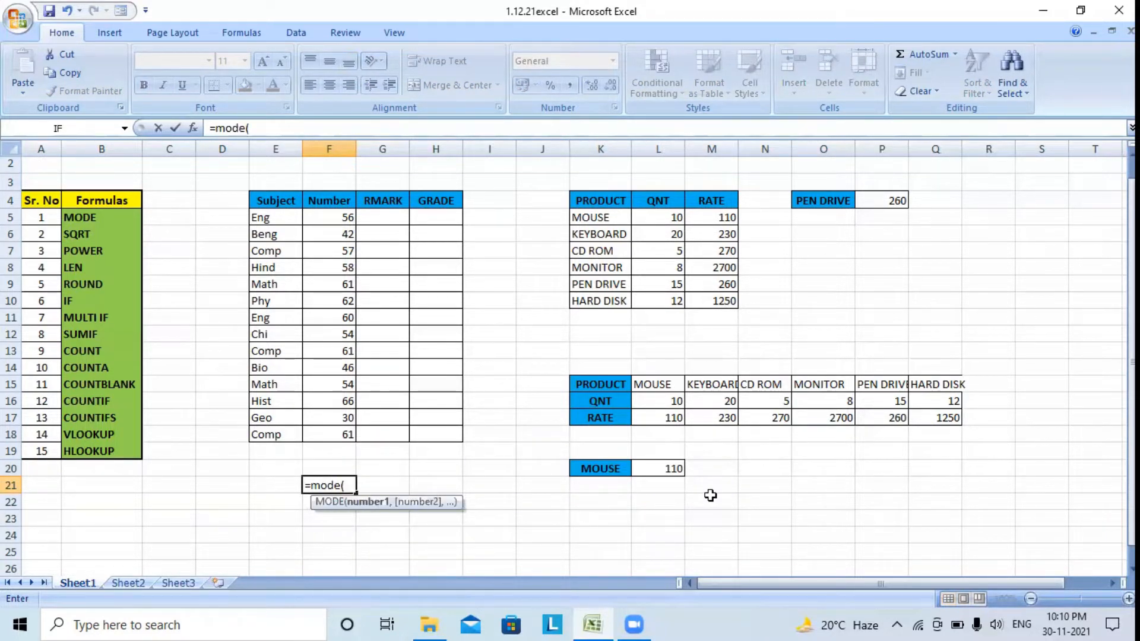
{"action": "left_click_drag", "start_coordinate": [346, 217], "coordinate": [346, 432]}
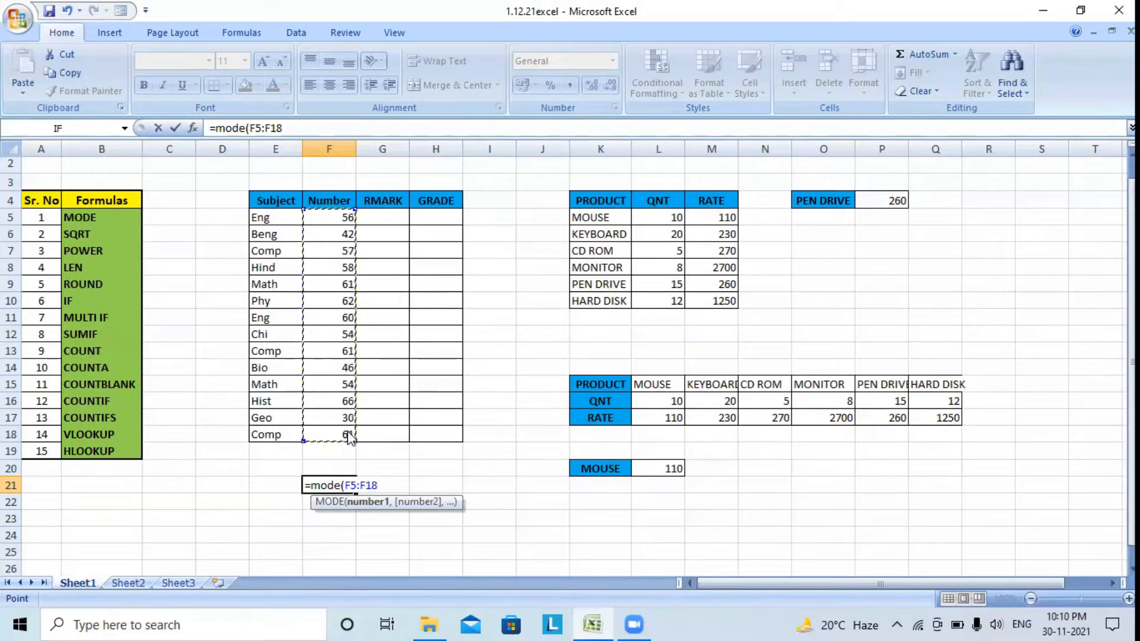
{"action": "type", "text": ")"}
{"action": "key", "text": "Return"}
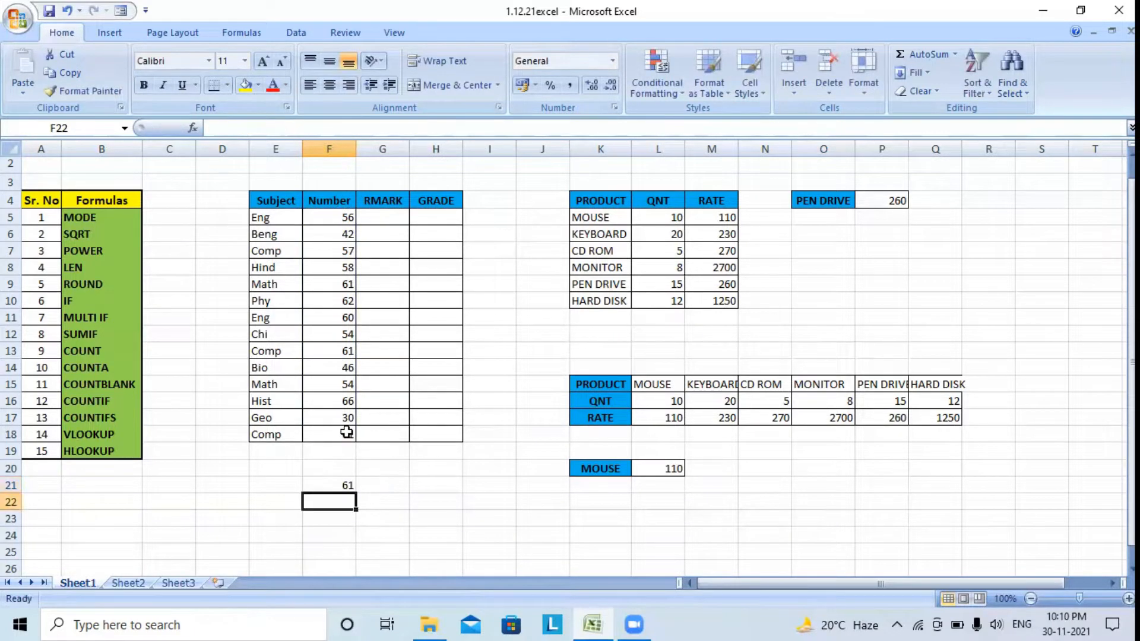
Step: Check the repeated marks in F9, F13 and F18 against the MODE formula, and clear the formula from F21
{"action": "left_click", "coordinate": [350, 285]}
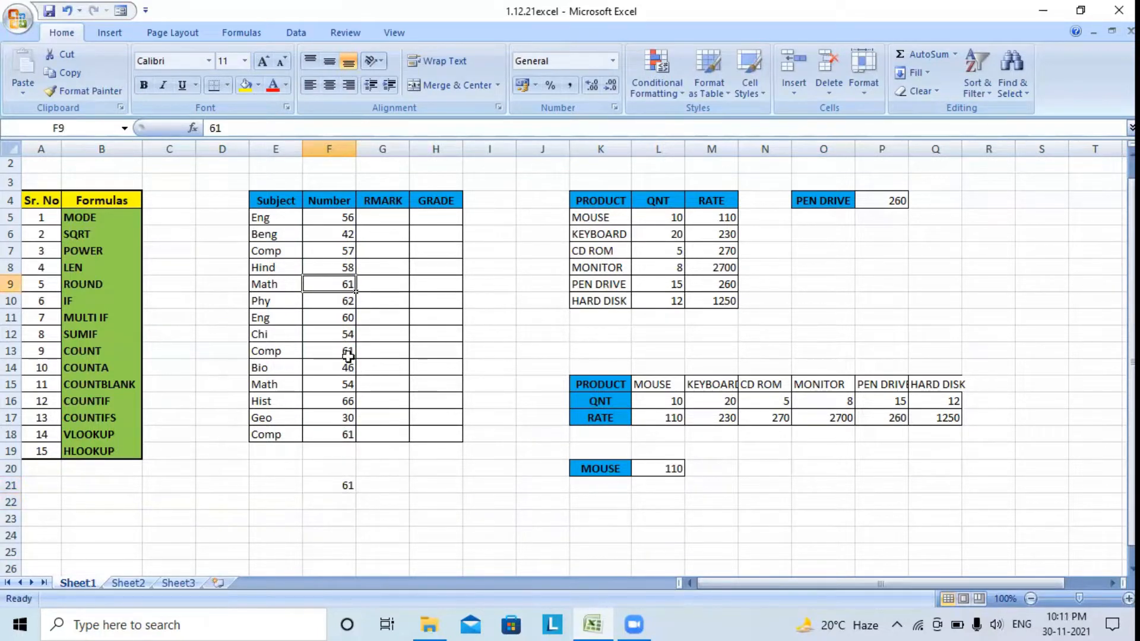
{"action": "left_click", "coordinate": [348, 353]}
{"action": "left_click", "coordinate": [349, 435]}
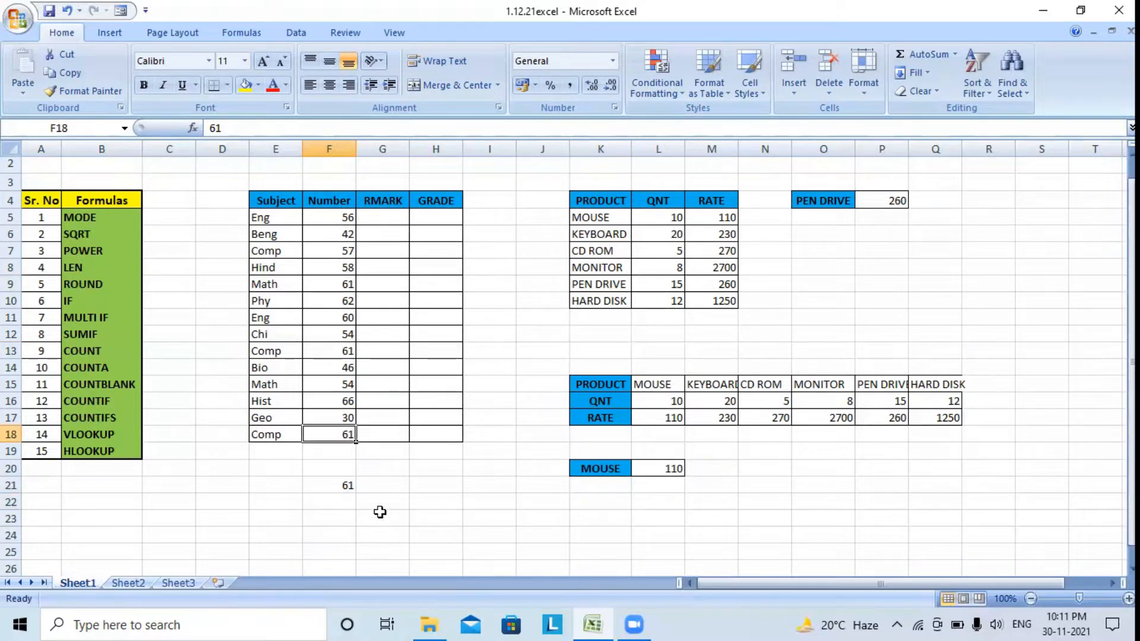
{"action": "left_click", "coordinate": [348, 486]}
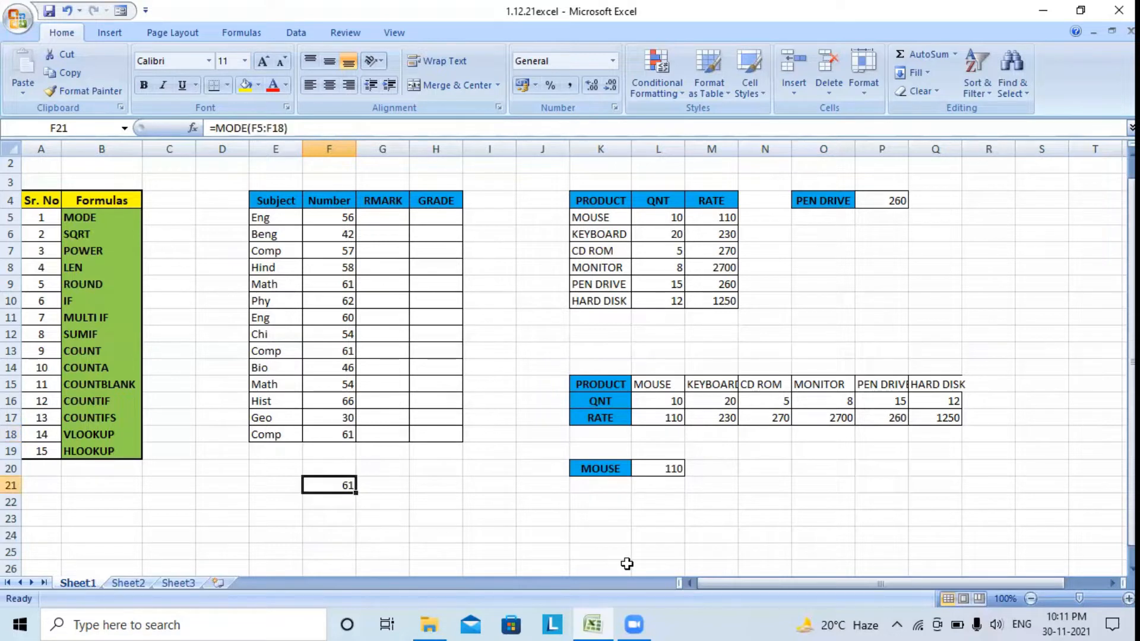
{"action": "key", "text": "Delete"}
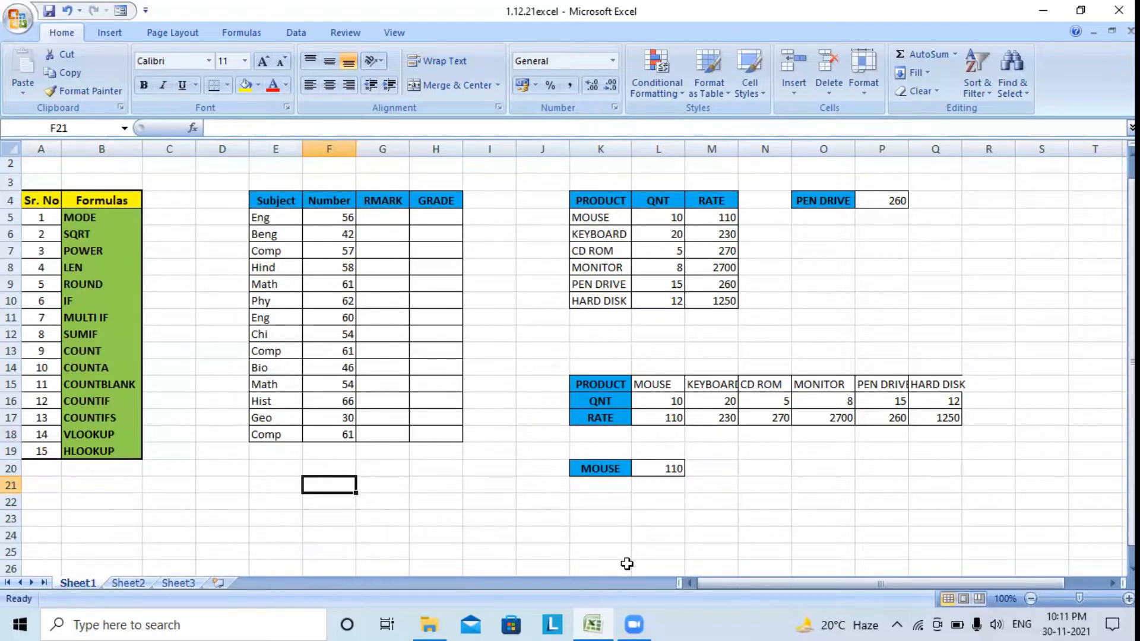
Step: Calculate the square root of 4 in cell F21 with the SQRT function
{"action": "type", "text": "=sqr"}
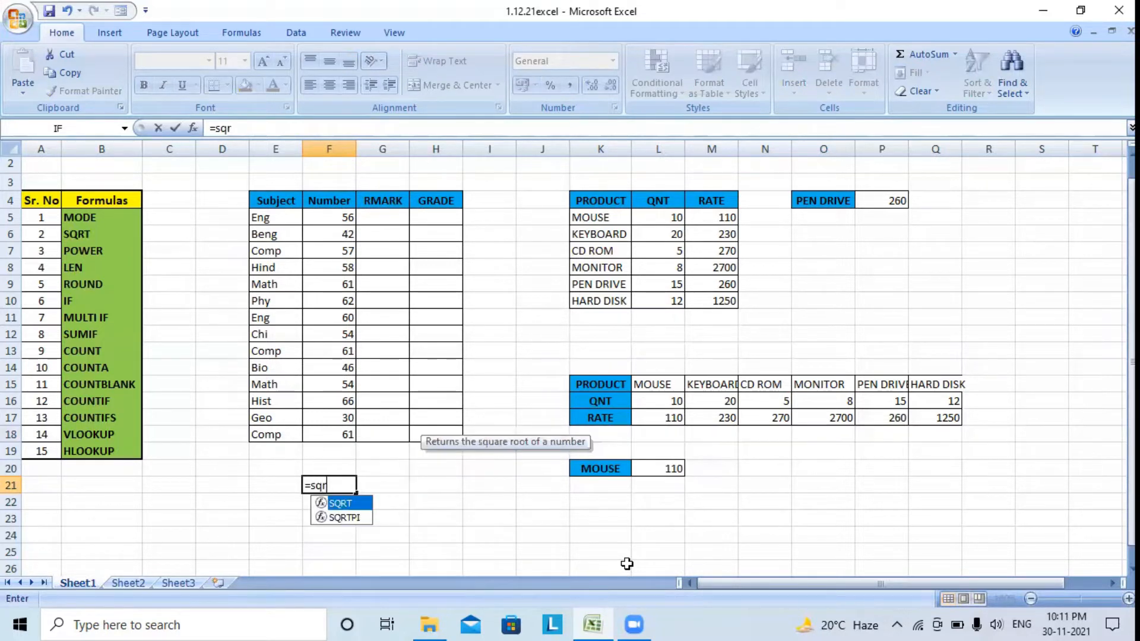
{"action": "type", "text": "t(4)"}
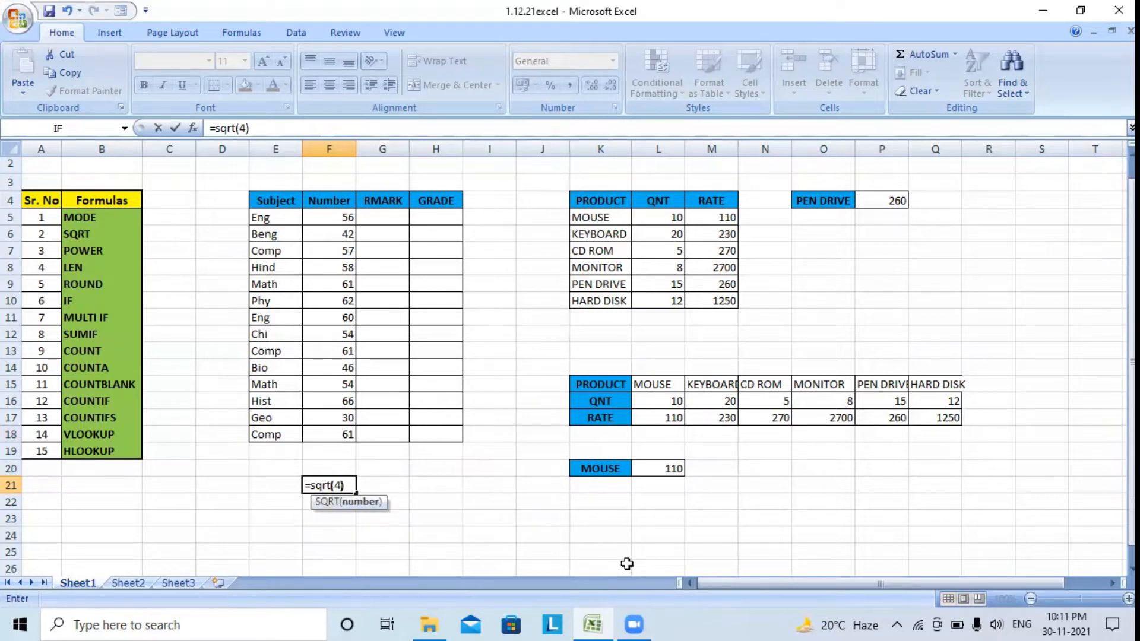
{"action": "key", "text": "Return"}
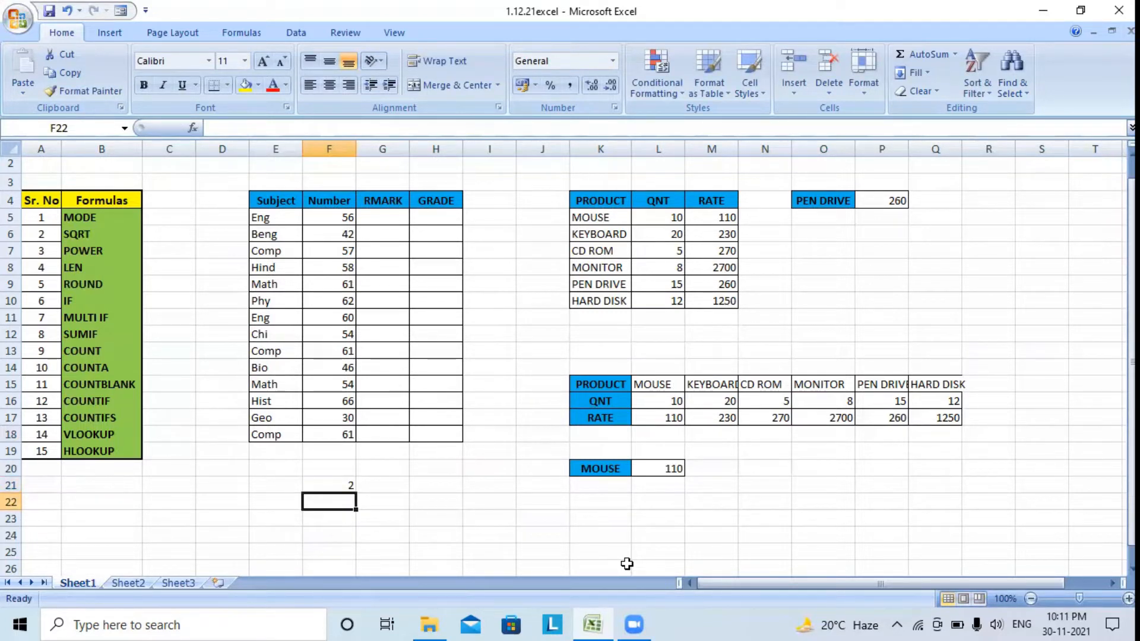
Step: Calculate the square root of the Geo mark in F17 with SQRT in cell F22, and clear cells F21:F23
{"action": "left_click", "coordinate": [345, 416]}
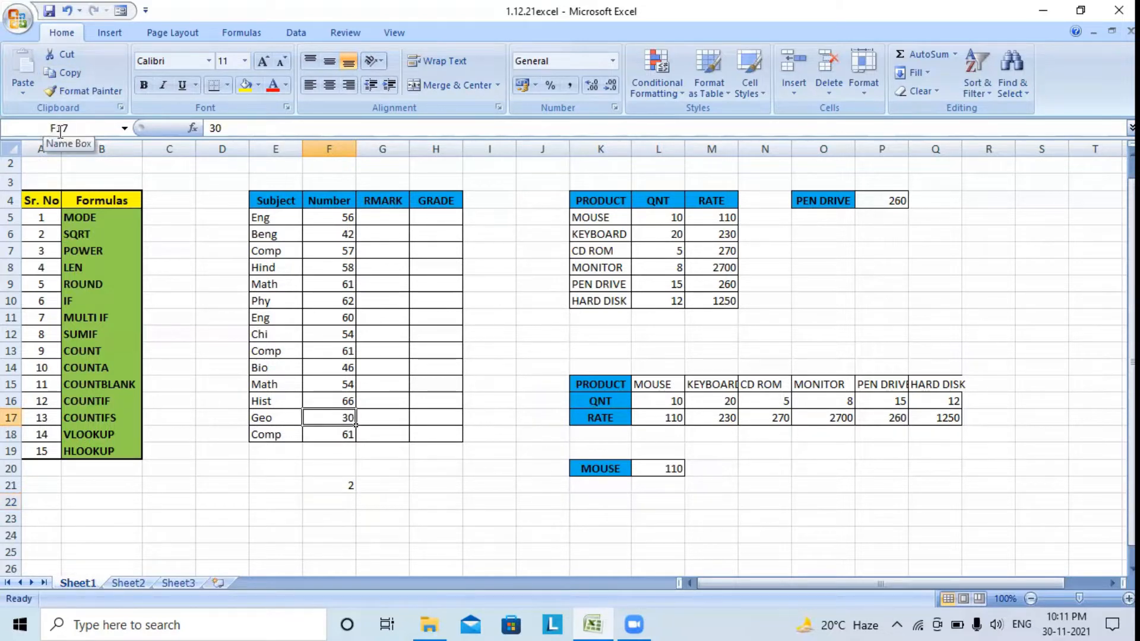
{"action": "left_click", "coordinate": [341, 502]}
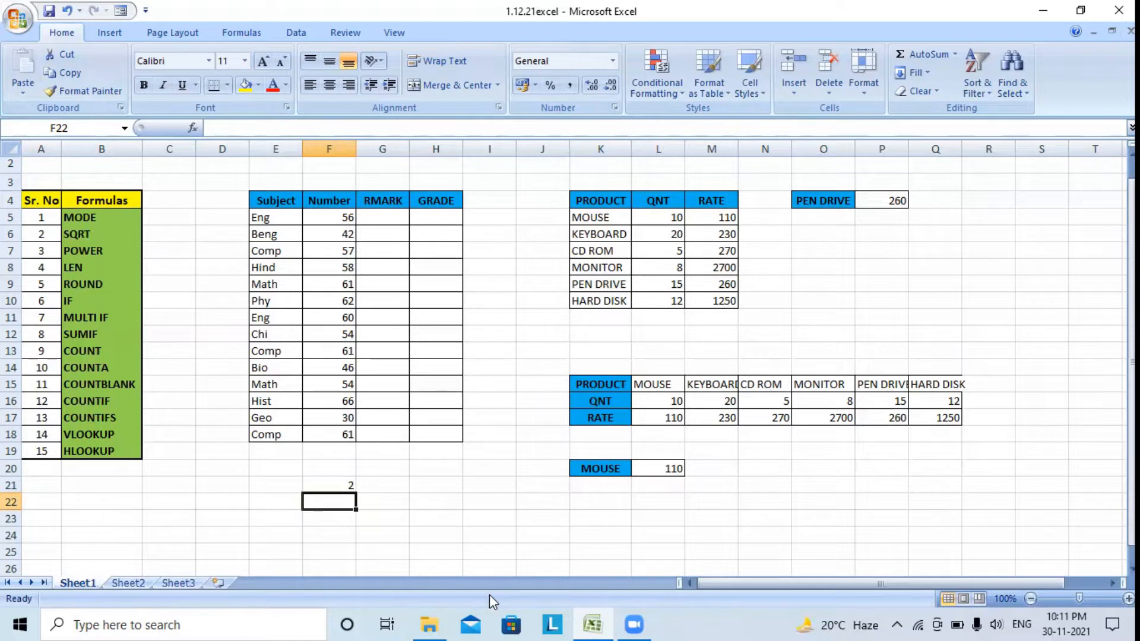
{"action": "type", "text": "="}
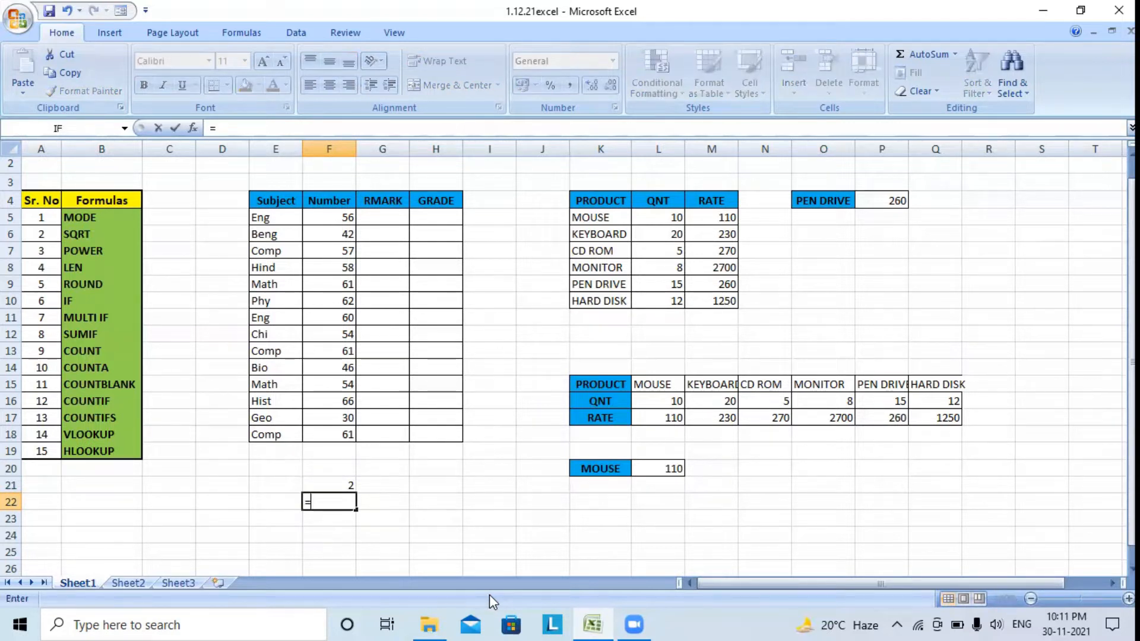
{"action": "type", "text": "sqrt"}
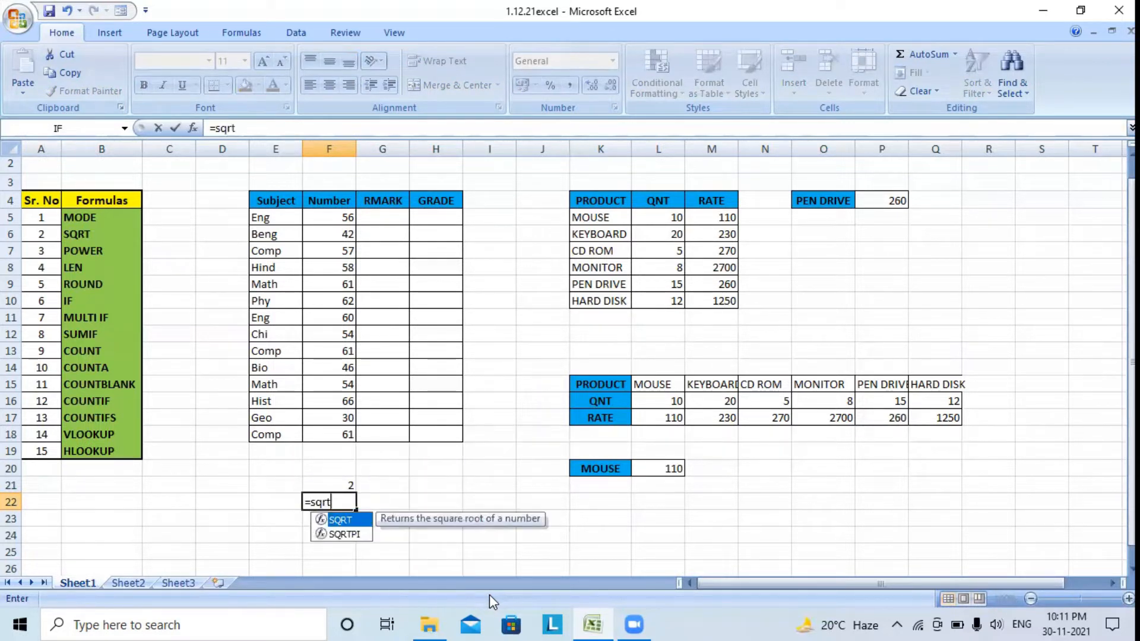
{"action": "type", "text": "("}
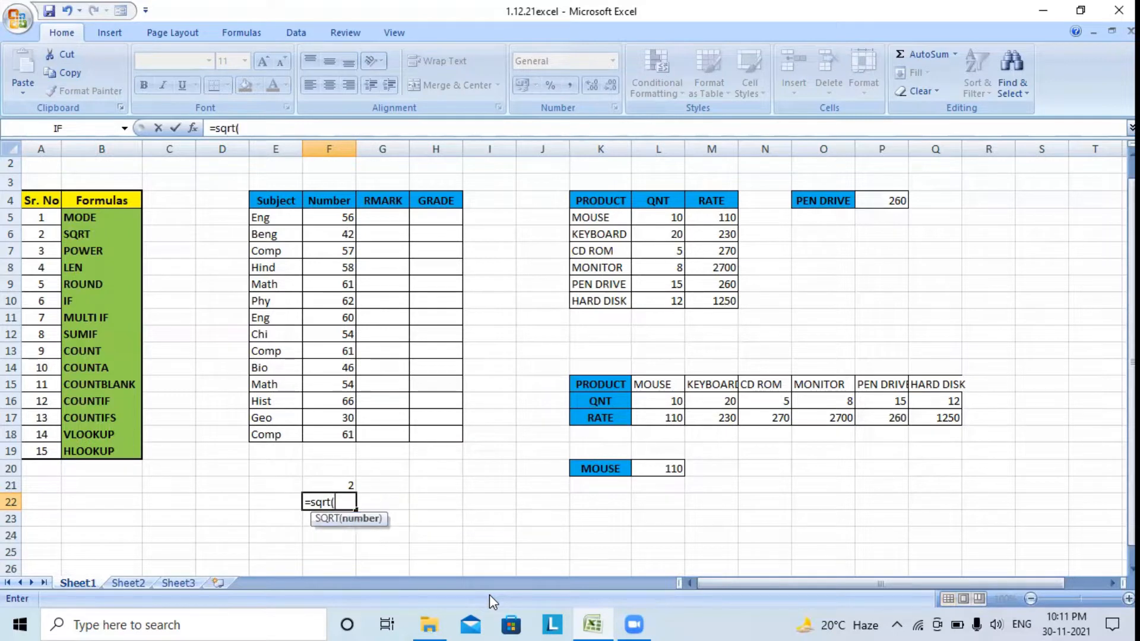
{"action": "left_click", "coordinate": [343, 417]}
{"action": "type", "text": ")"}
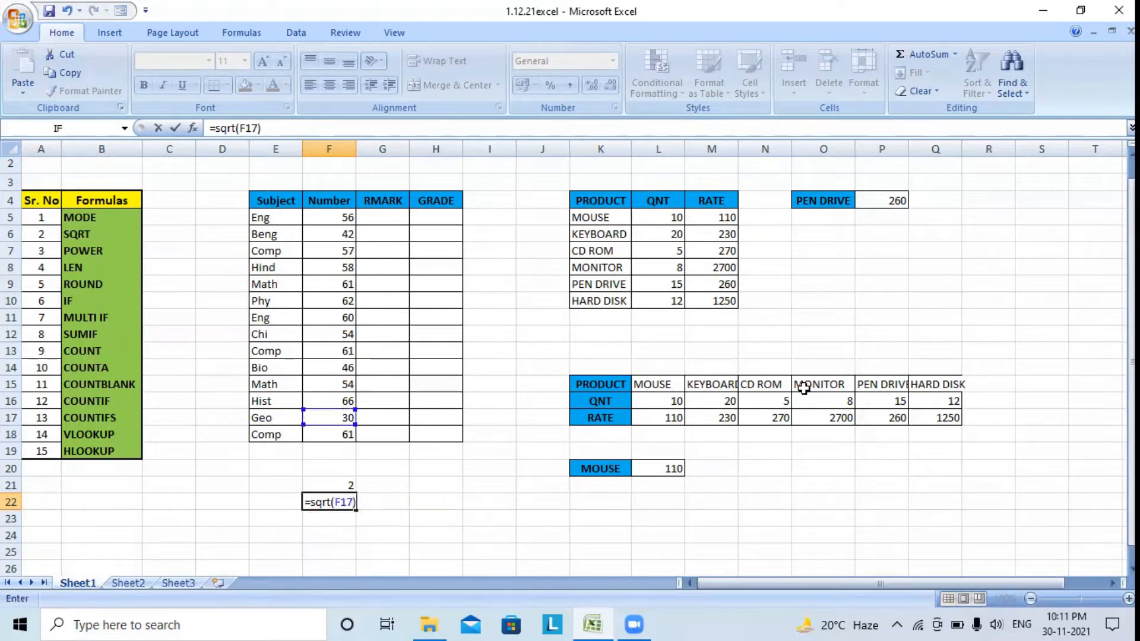
{"action": "key", "text": "Return"}
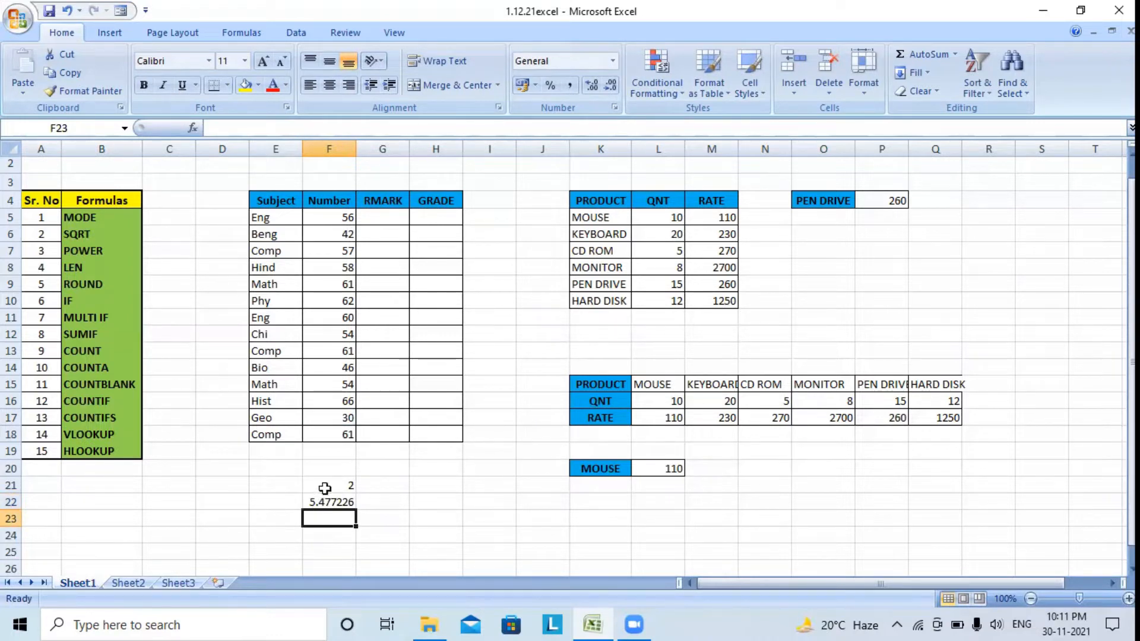
{"action": "left_click_drag", "start_coordinate": [326, 488], "coordinate": [323, 524]}
{"action": "key", "text": "Delete"}
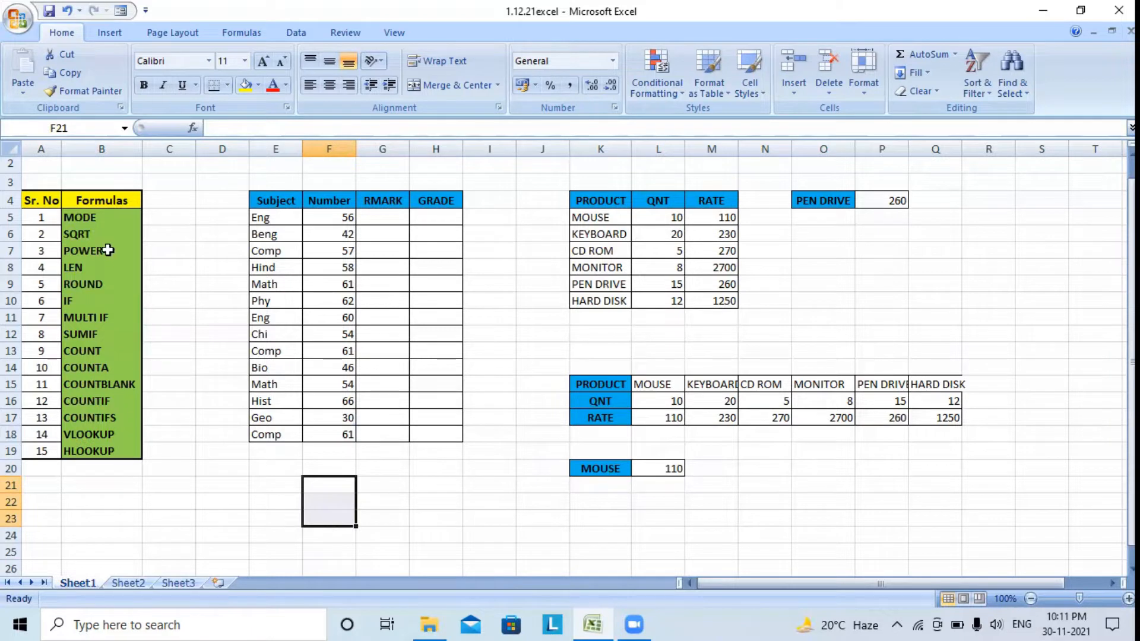
Step: Raise 4 to the power of 2 with the POWER function in cell F22, and clear the cell
{"action": "left_click", "coordinate": [330, 501]}
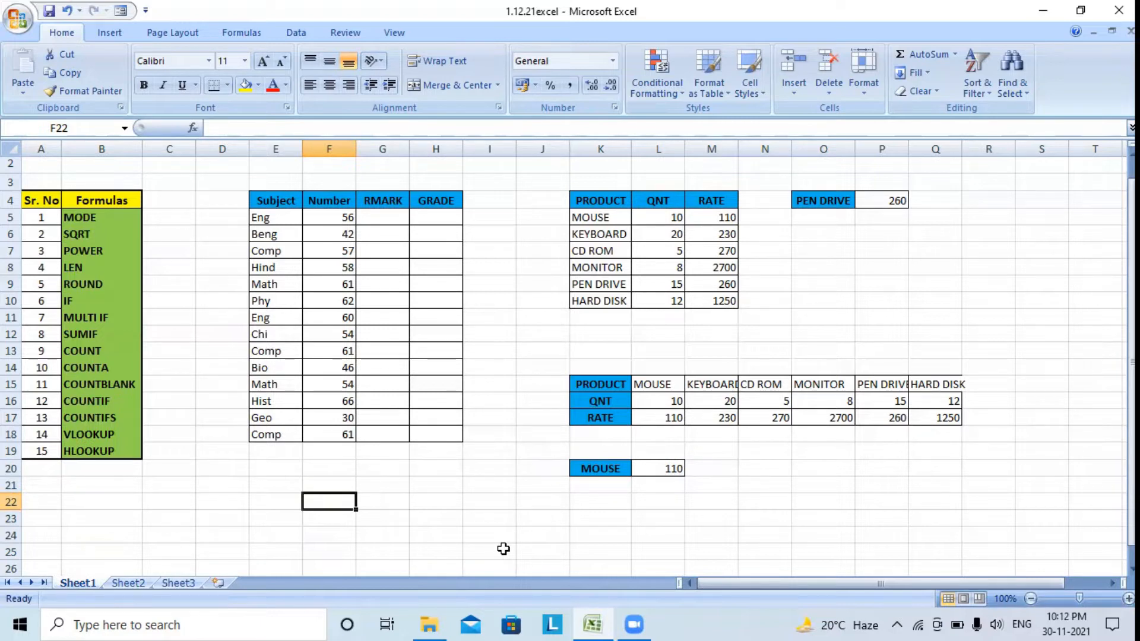
{"action": "type", "text": "=p"}
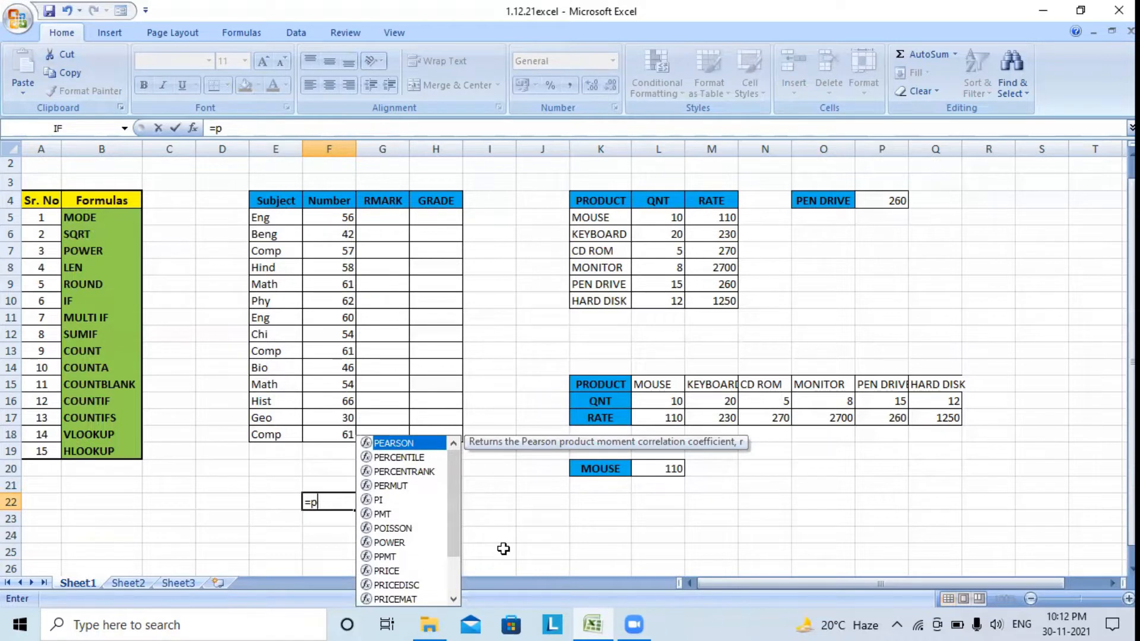
{"action": "type", "text": "ow"}
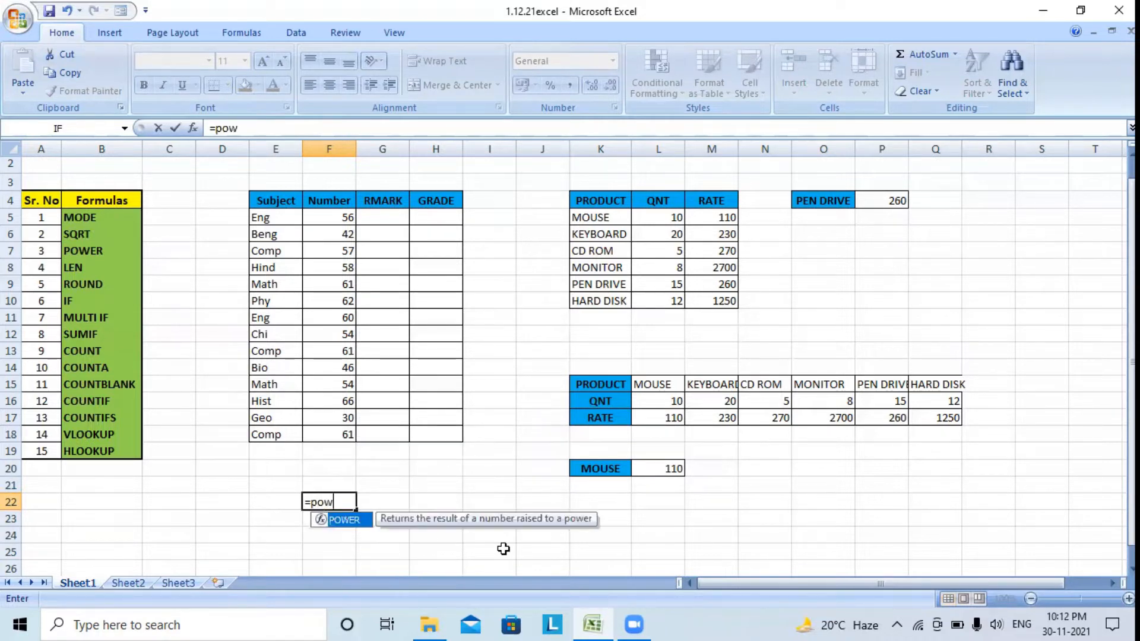
{"action": "type", "text": "er("}
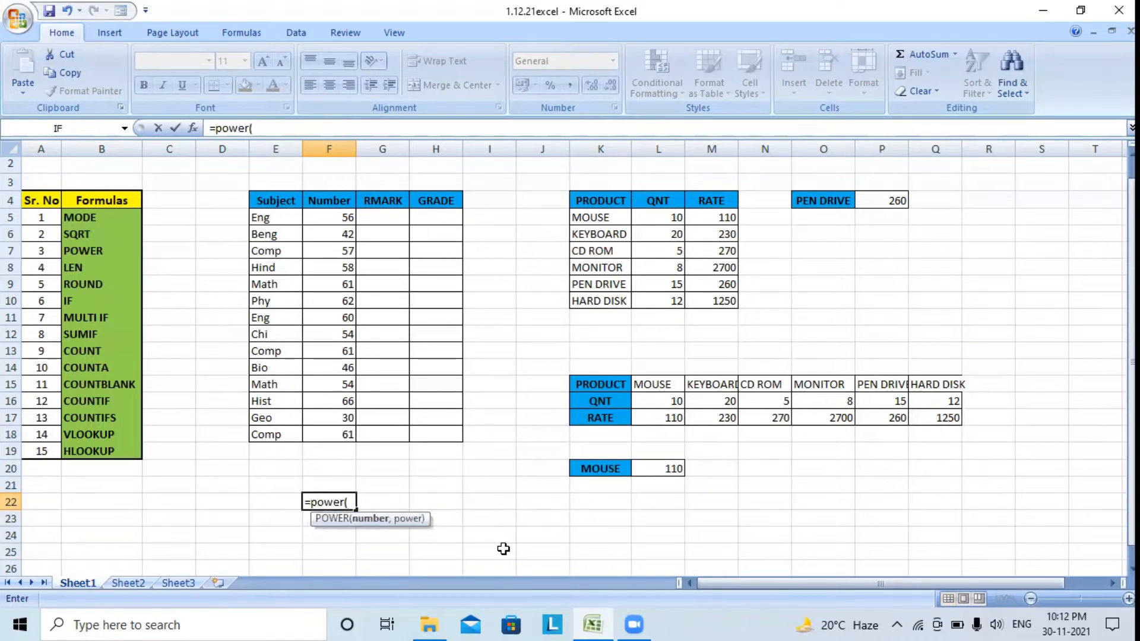
{"action": "type", "text": "4,2)"}
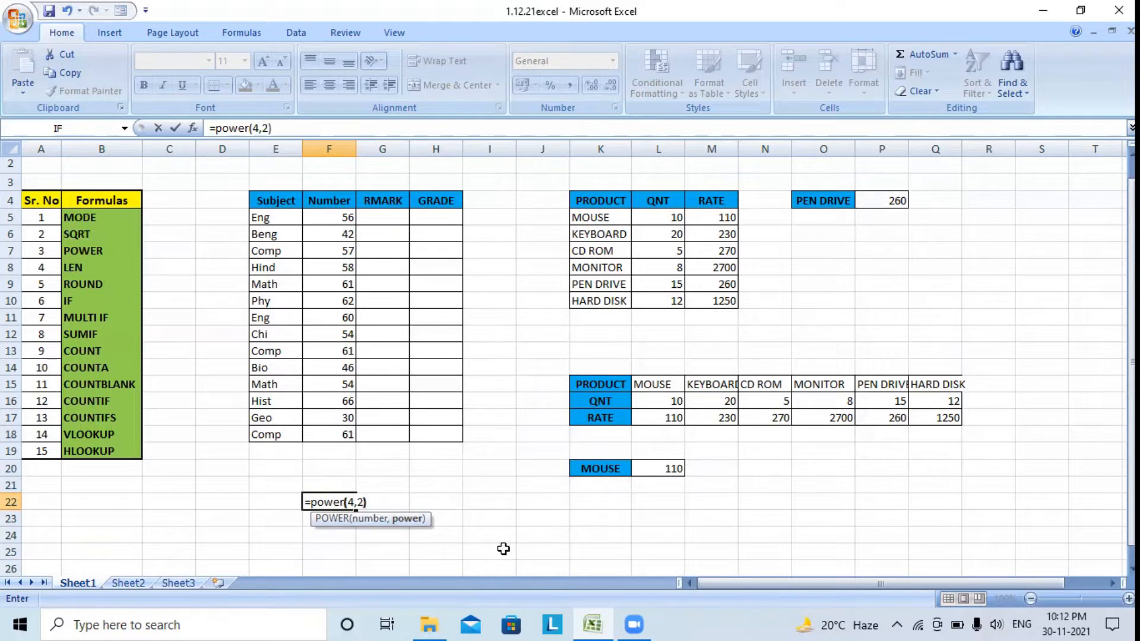
{"action": "key", "text": "Return"}
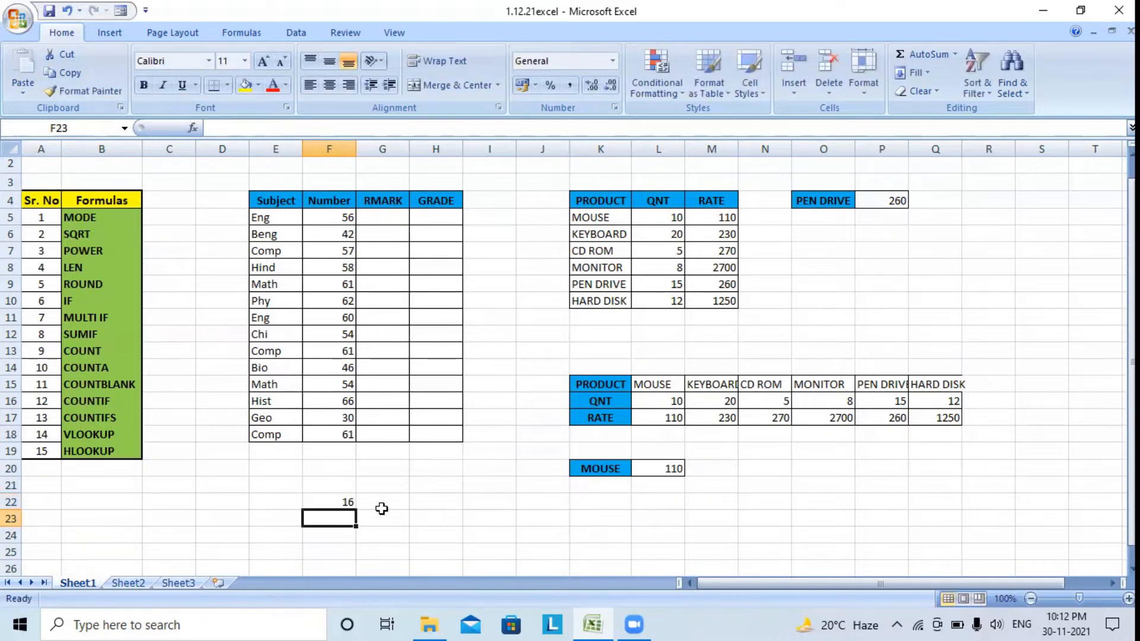
{"action": "left_click", "coordinate": [330, 504]}
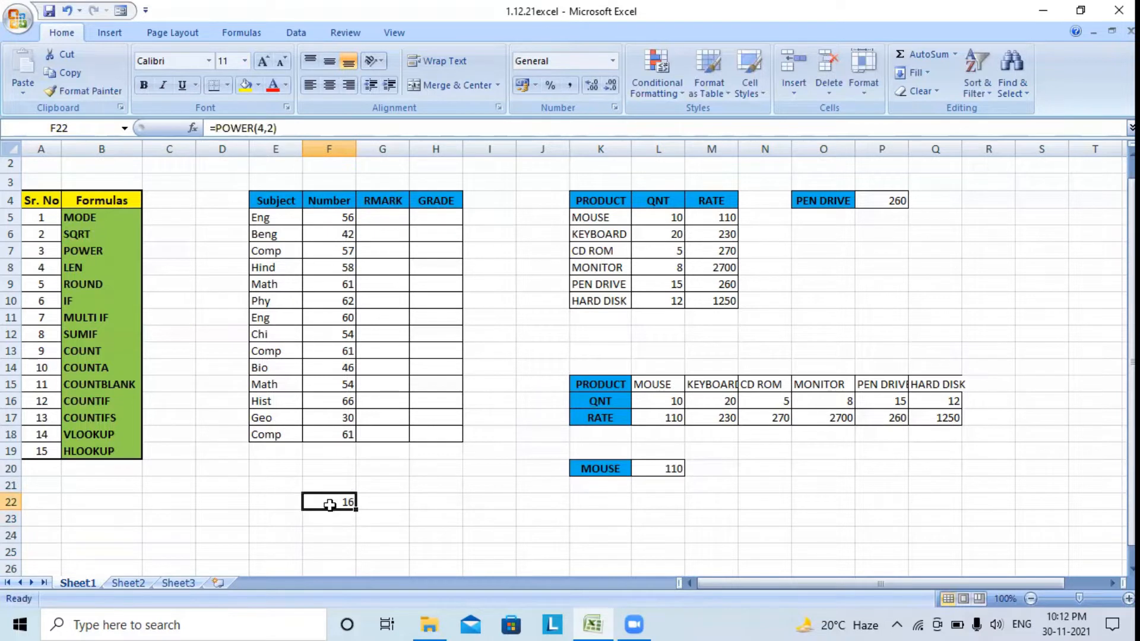
{"action": "key", "text": "Delete"}
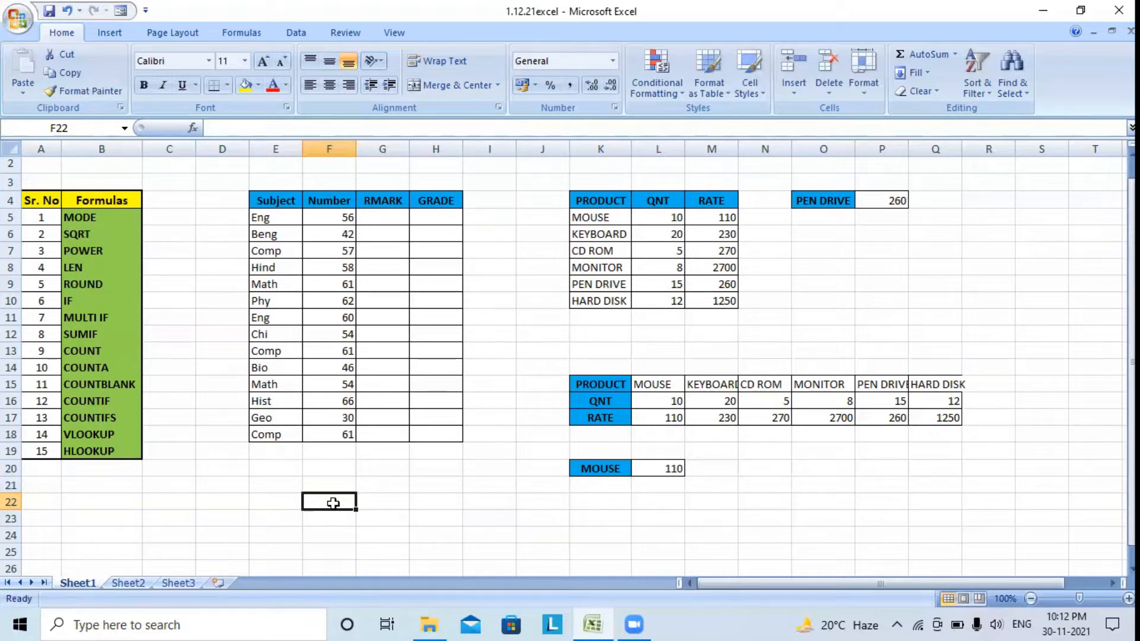
Step: Count the characters of the subject in E13 with the LEN function in cell F22
{"action": "type", "text": "=len("}
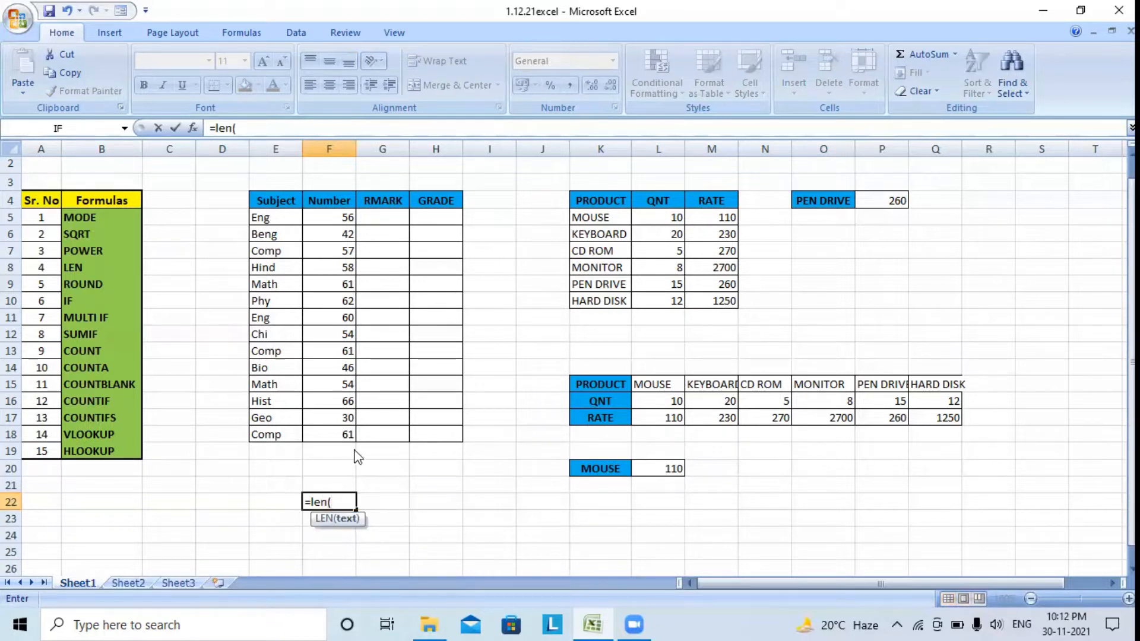
{"action": "left_click", "coordinate": [277, 352]}
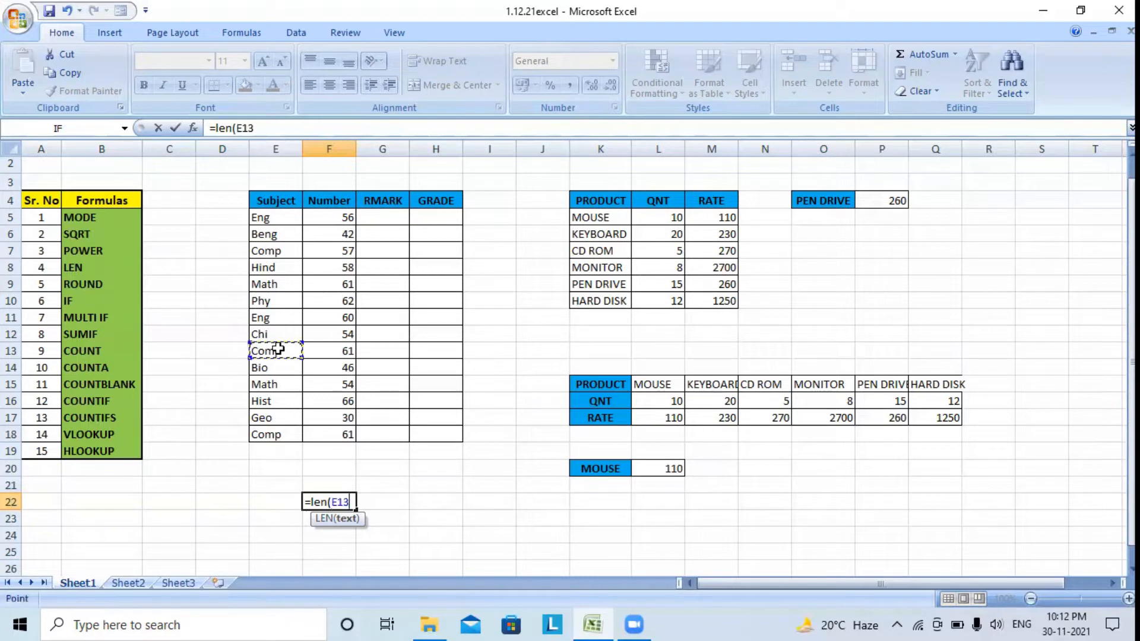
{"action": "type", "text": ")"}
{"action": "key", "text": "Return"}
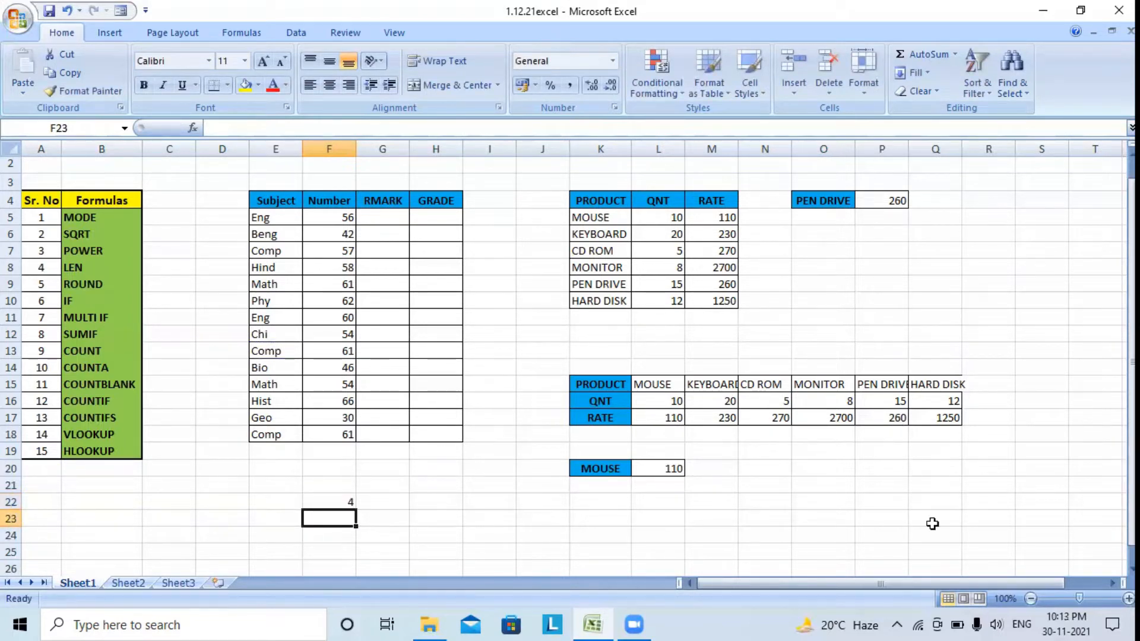
Step: Enter the sample text "coding out" in cell F21 and select cell F23
{"action": "scroll", "coordinate": [427, 538], "scroll_direction": "down", "scroll_amount": 2}
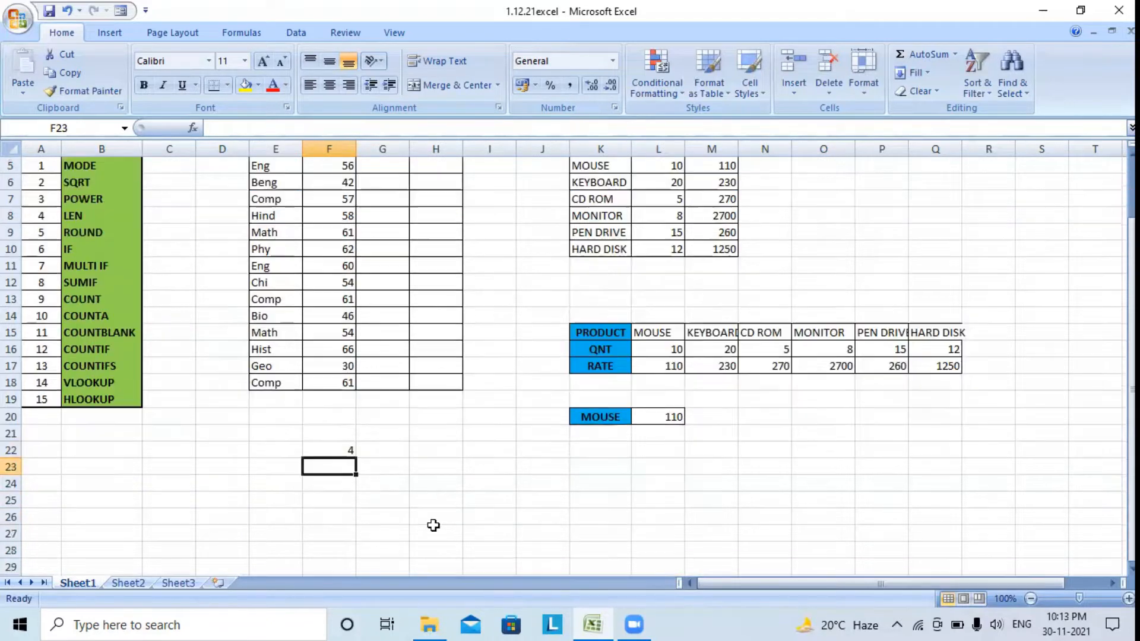
{"action": "scroll", "coordinate": [356, 452], "scroll_direction": "up", "scroll_amount": 2}
{"action": "left_click", "coordinate": [326, 478]}
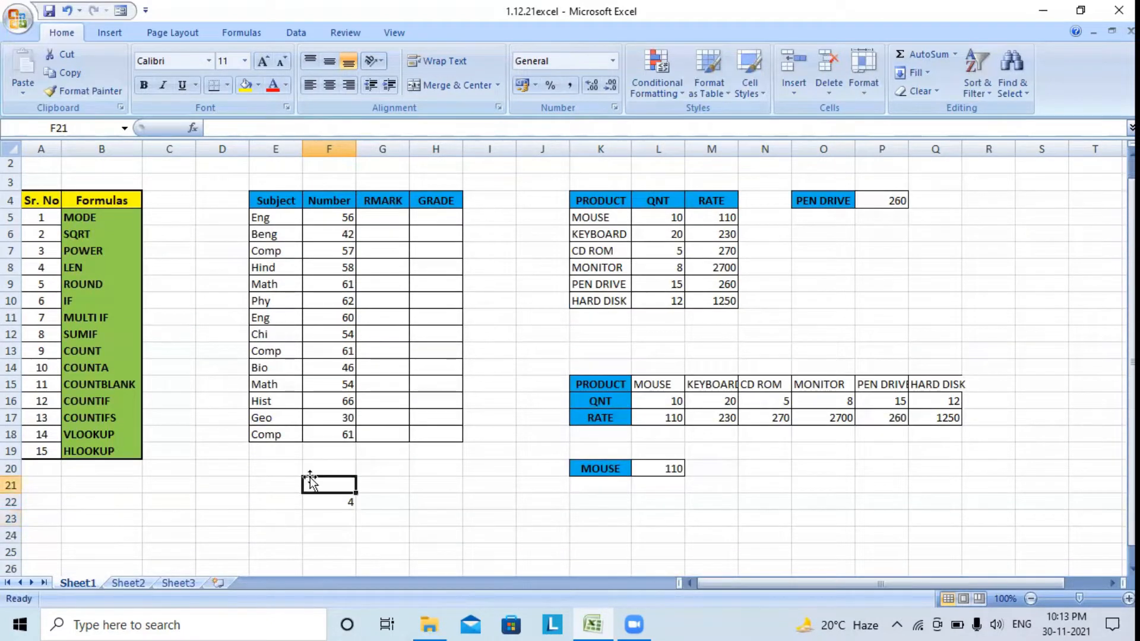
{"action": "type", "text": "cod"}
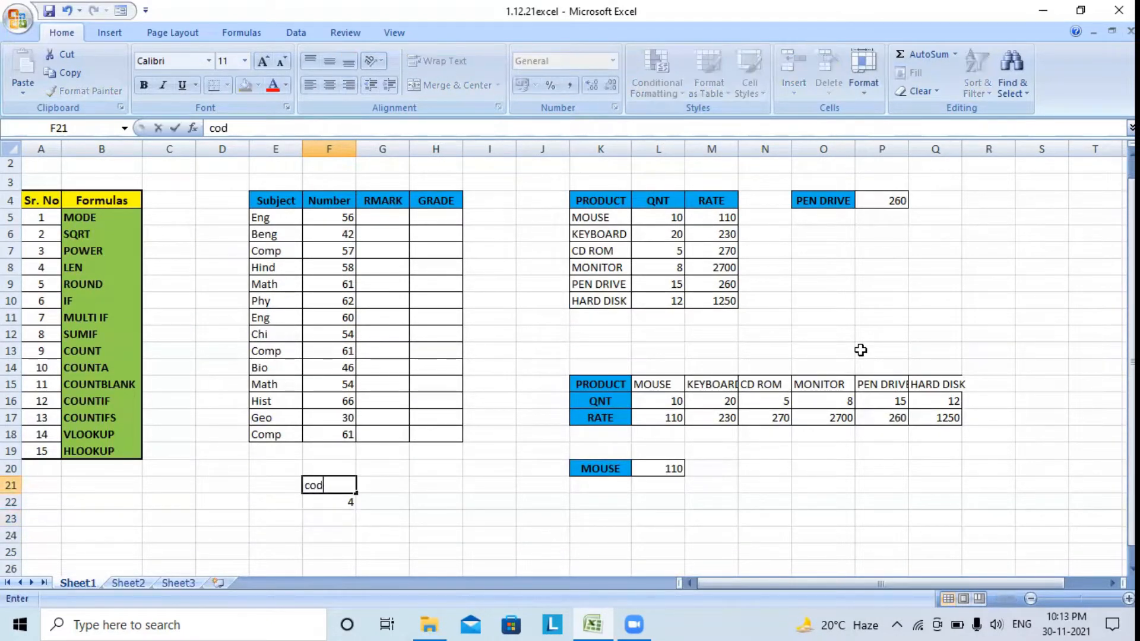
{"action": "type", "text": "ing out"}
{"action": "key", "text": "Return"}
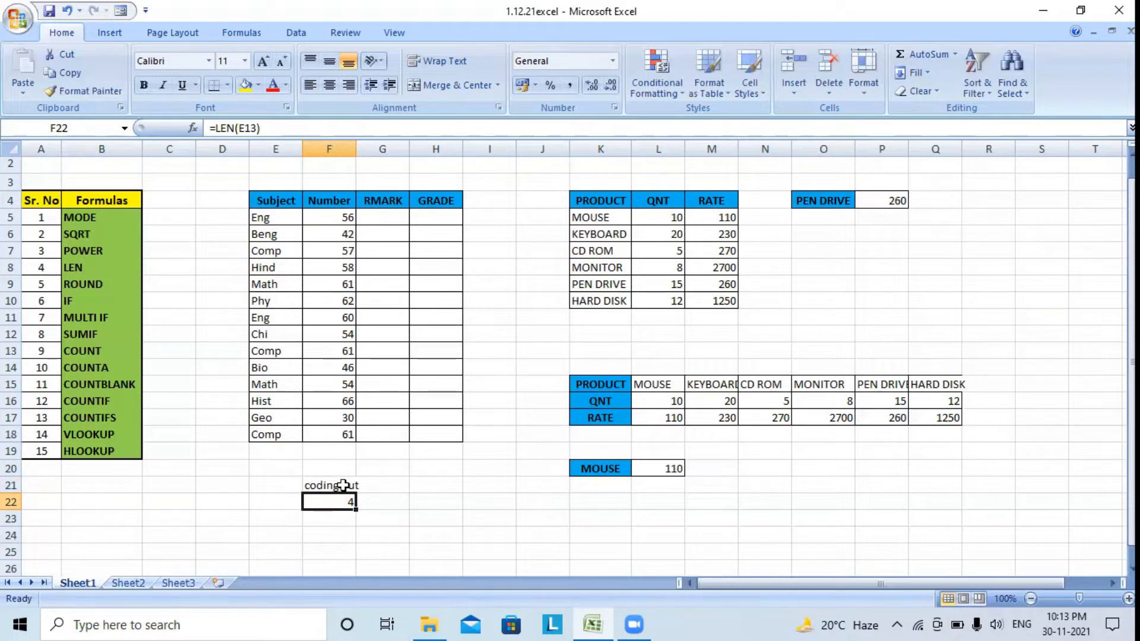
{"action": "left_click", "coordinate": [334, 520]}
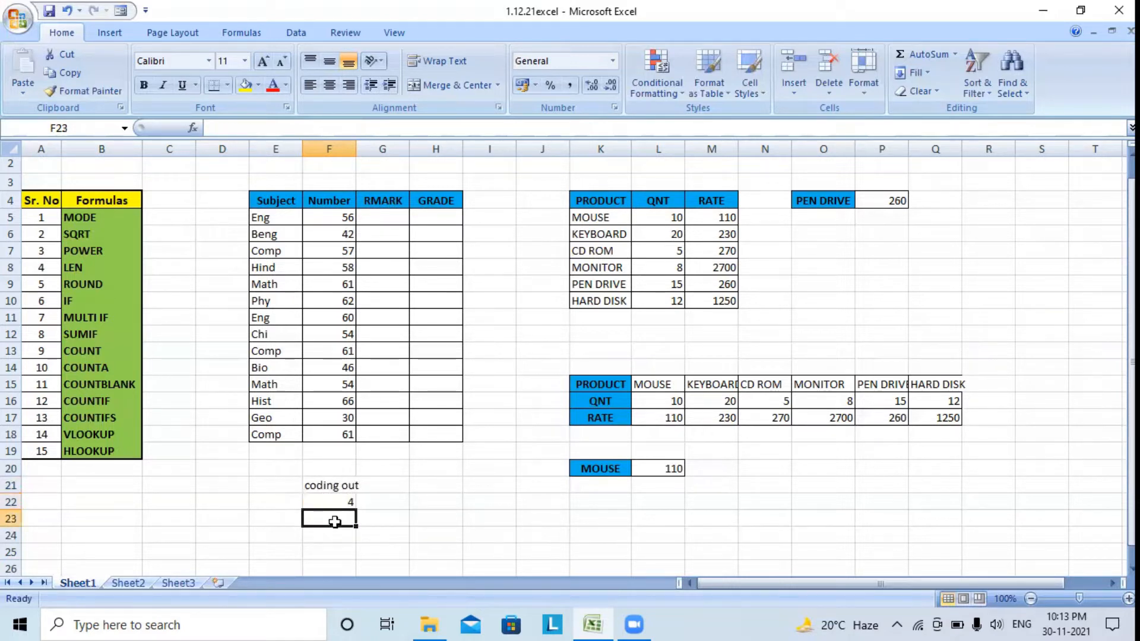
Step: Count the characters of the sample text in F21 with the LEN function in cell F23, and clear cells F21:F23
{"action": "type", "text": "="}
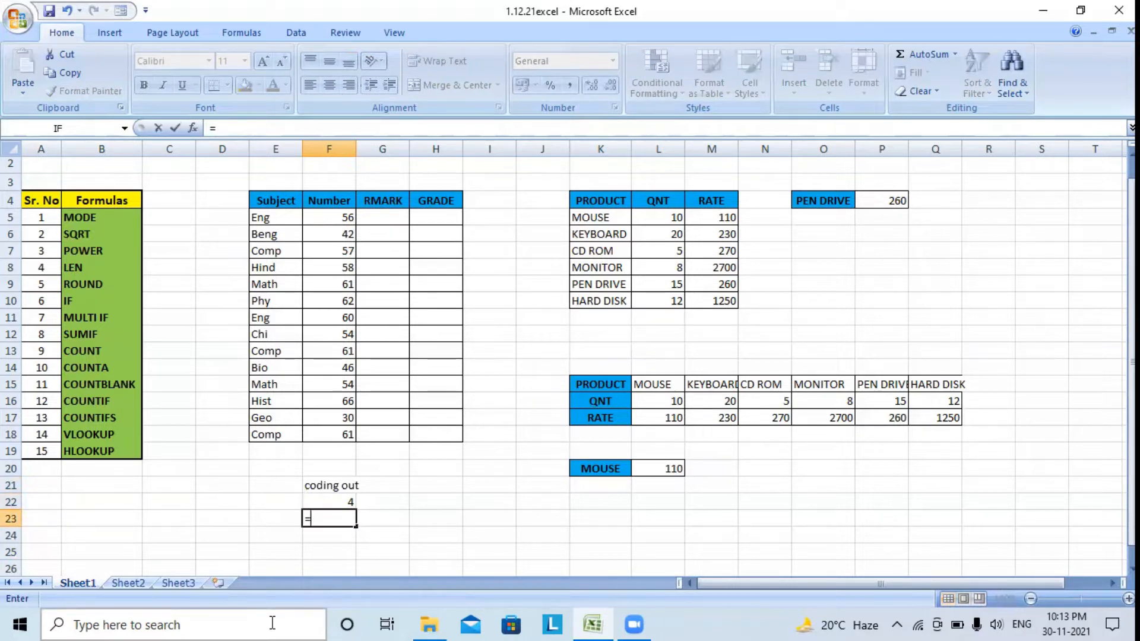
{"action": "type", "text": "le"}
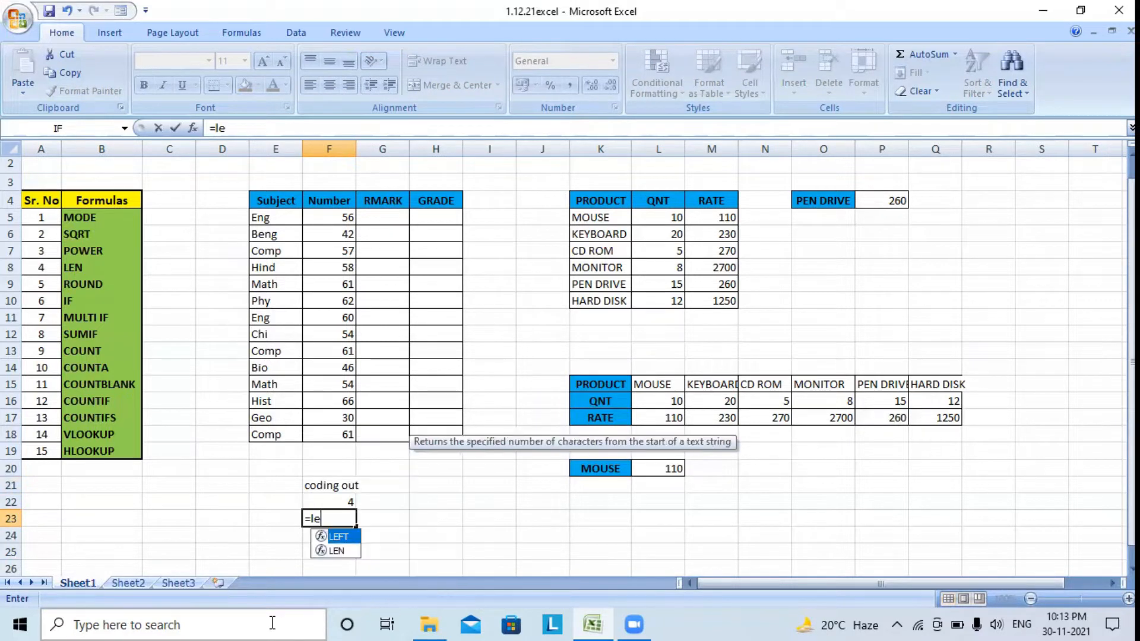
{"action": "type", "text": "n("}
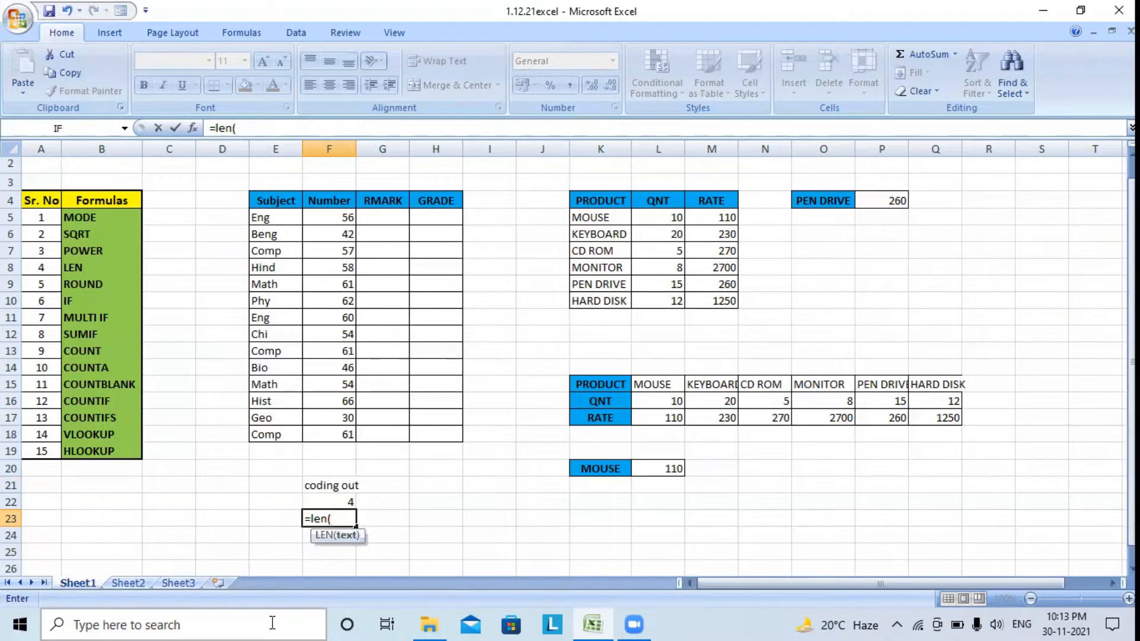
{"action": "left_click", "coordinate": [325, 484]}
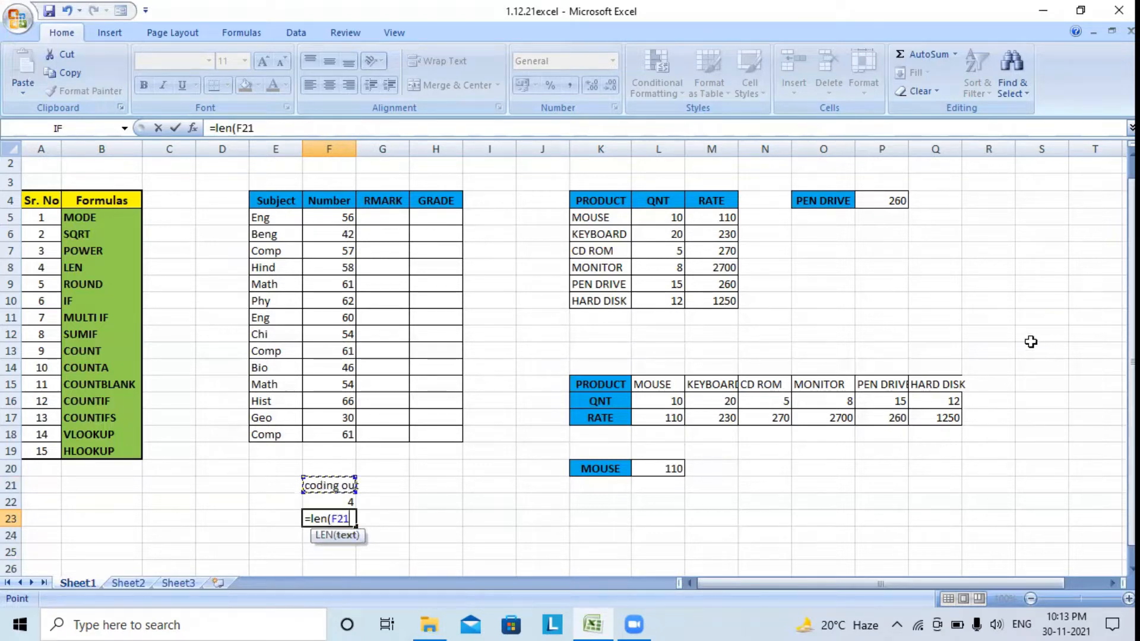
{"action": "type", "text": ")"}
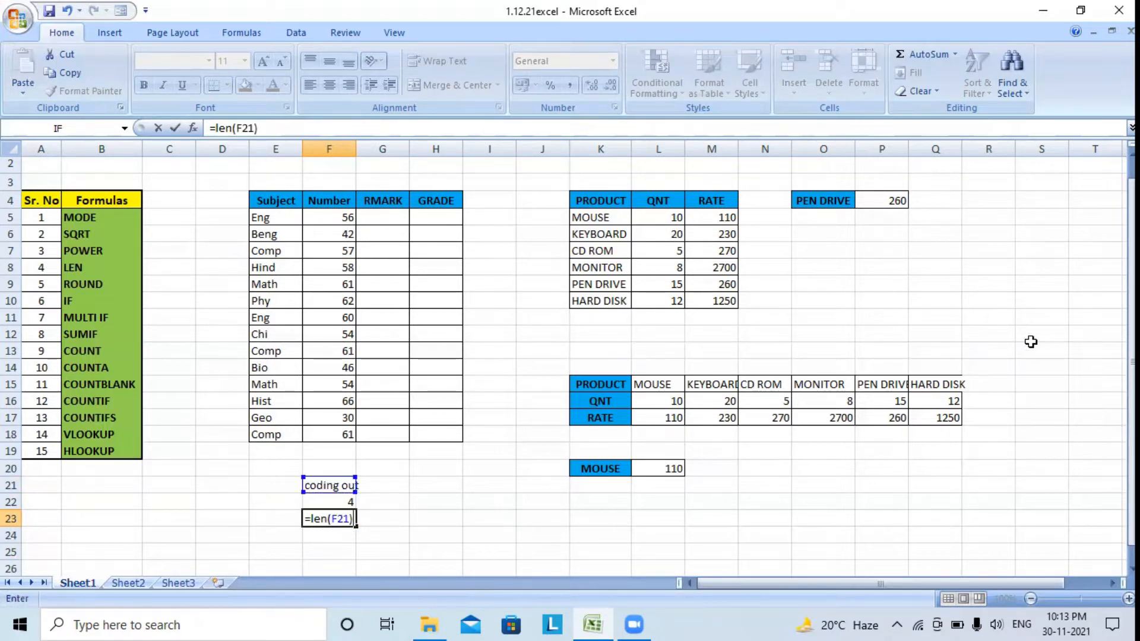
{"action": "key", "text": "Return"}
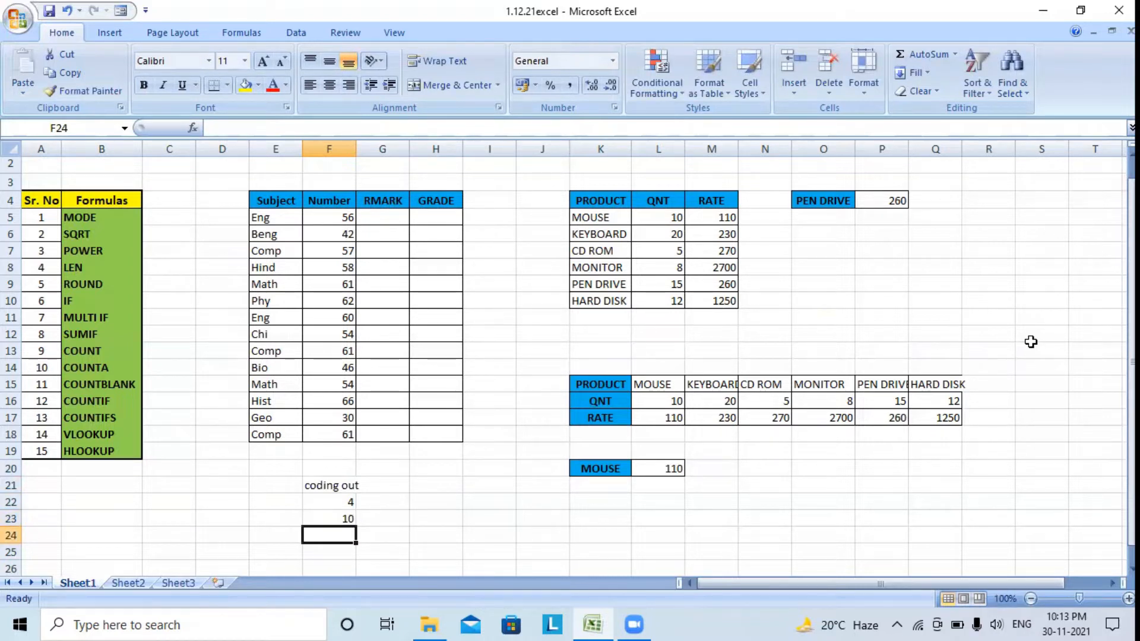
{"action": "left_click", "coordinate": [330, 484]}
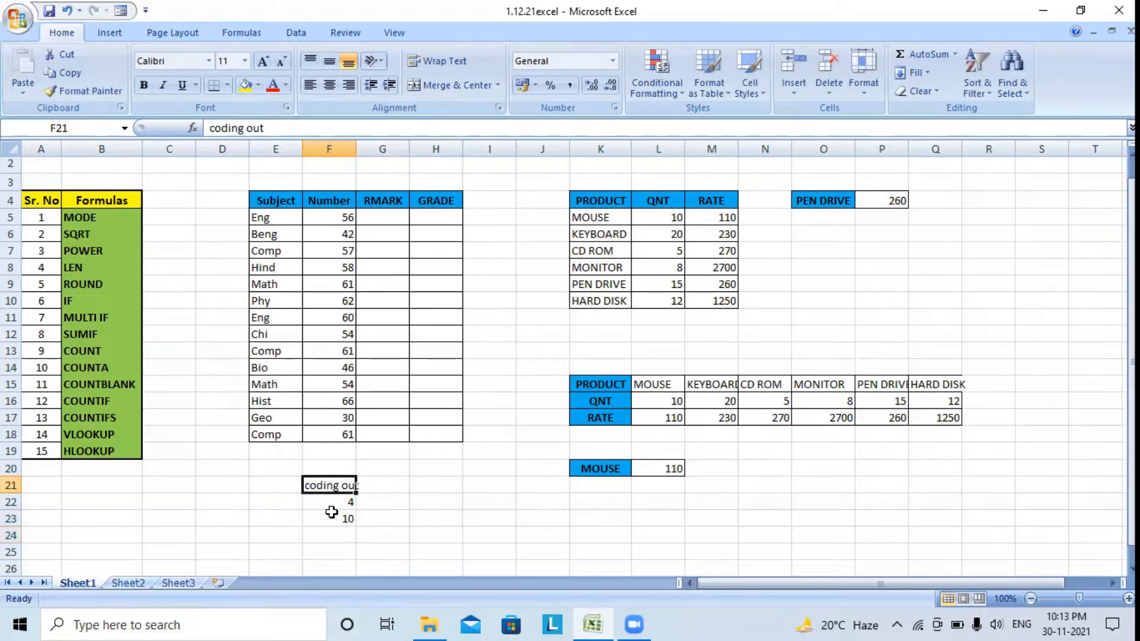
{"action": "left_click_drag", "start_coordinate": [331, 512], "coordinate": [328, 530]}
{"action": "key", "text": "Delete"}
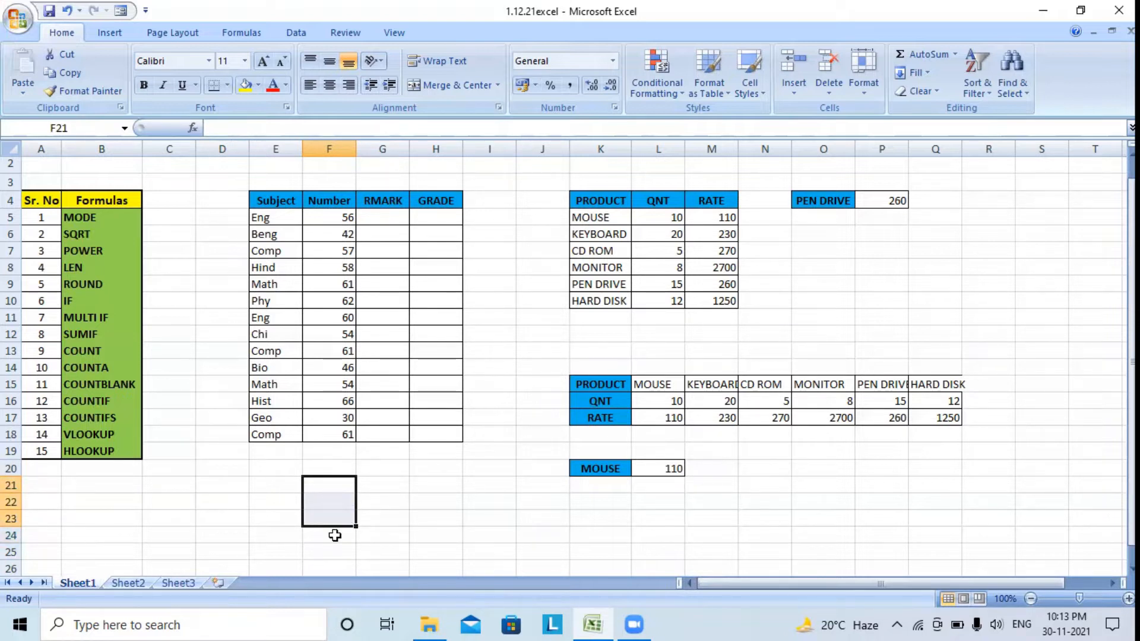
Step: Enter the sample decimal number 23.215478 in cell F21
{"action": "left_click", "coordinate": [311, 488]}
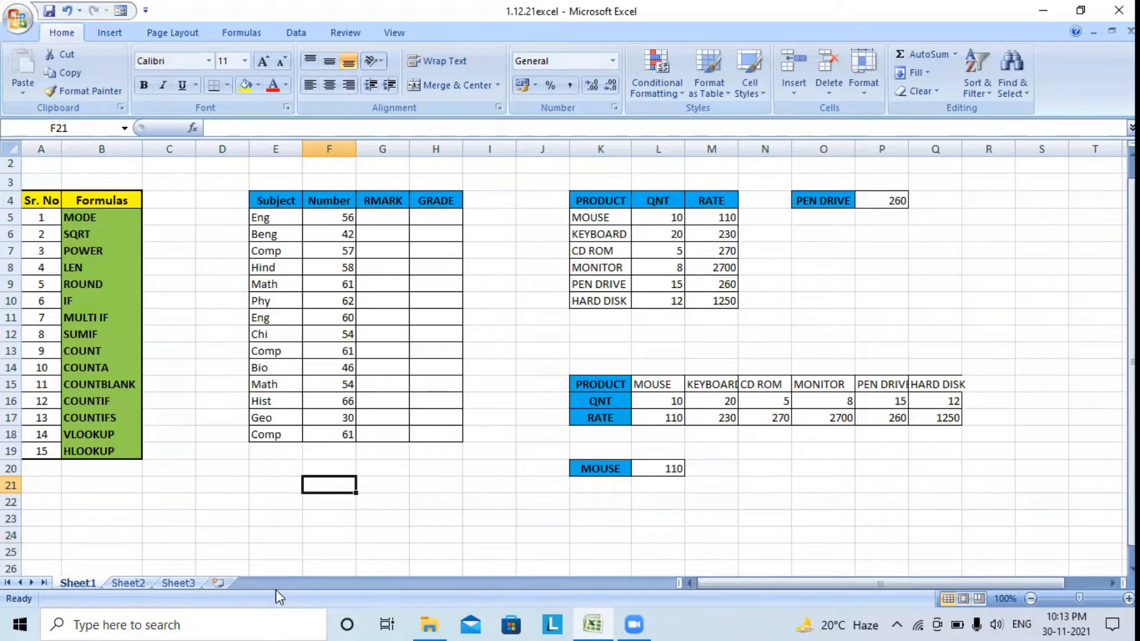
{"action": "type", "text": "23.2"}
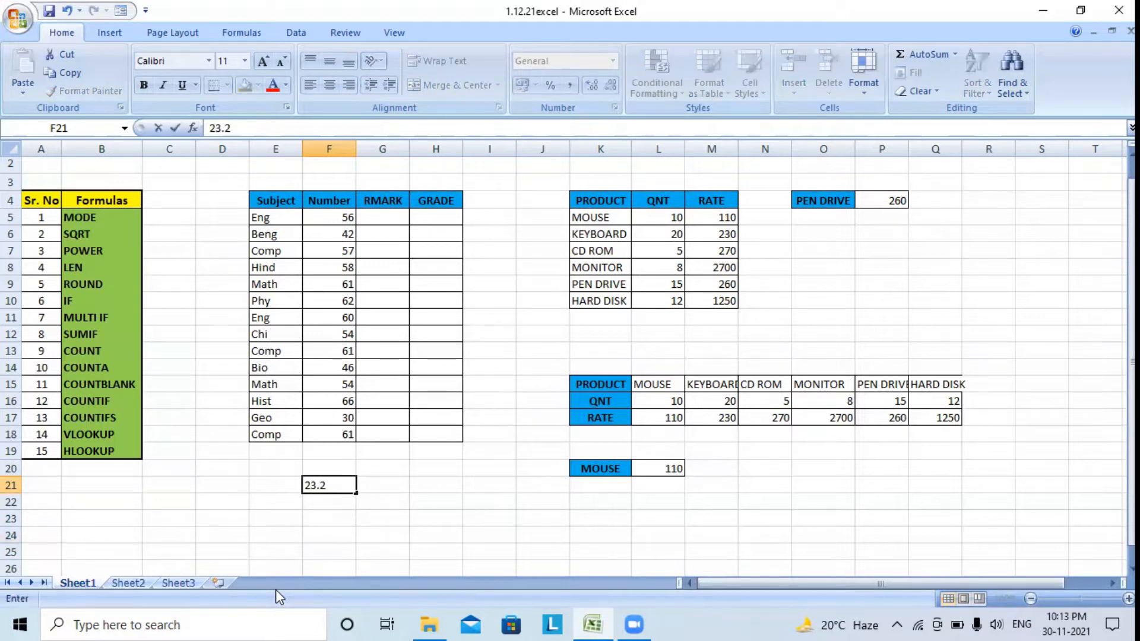
{"action": "type", "text": "15478"}
Step: Round the number in F21 to 2 decimal places with the ROUND function in cell F22
{"action": "left_click", "coordinate": [341, 505]}
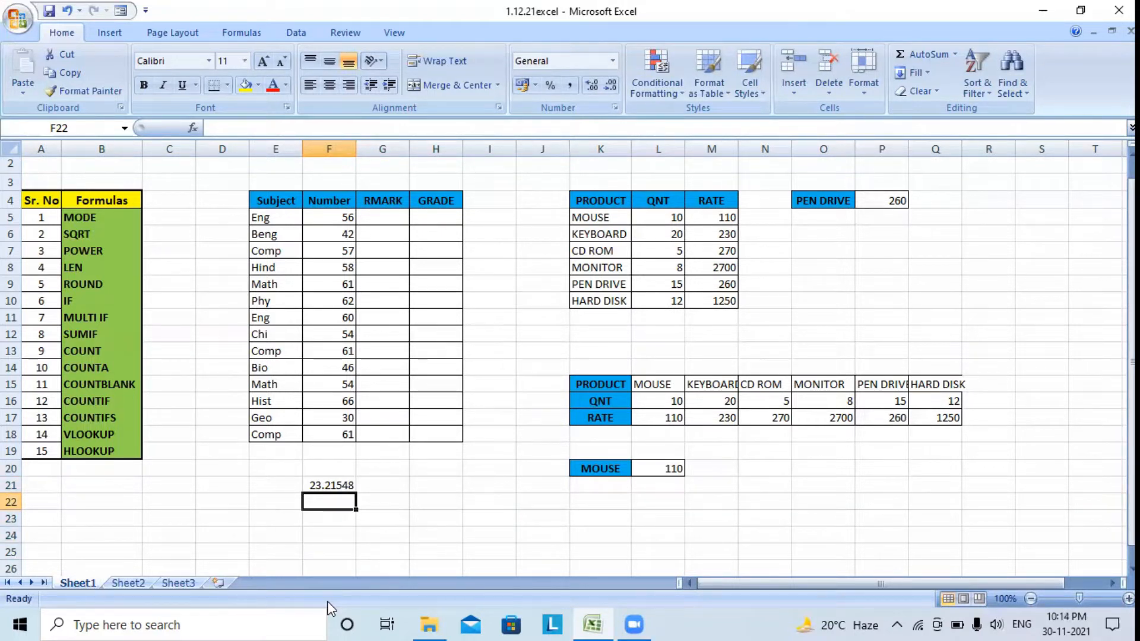
{"action": "type", "text": "=round"}
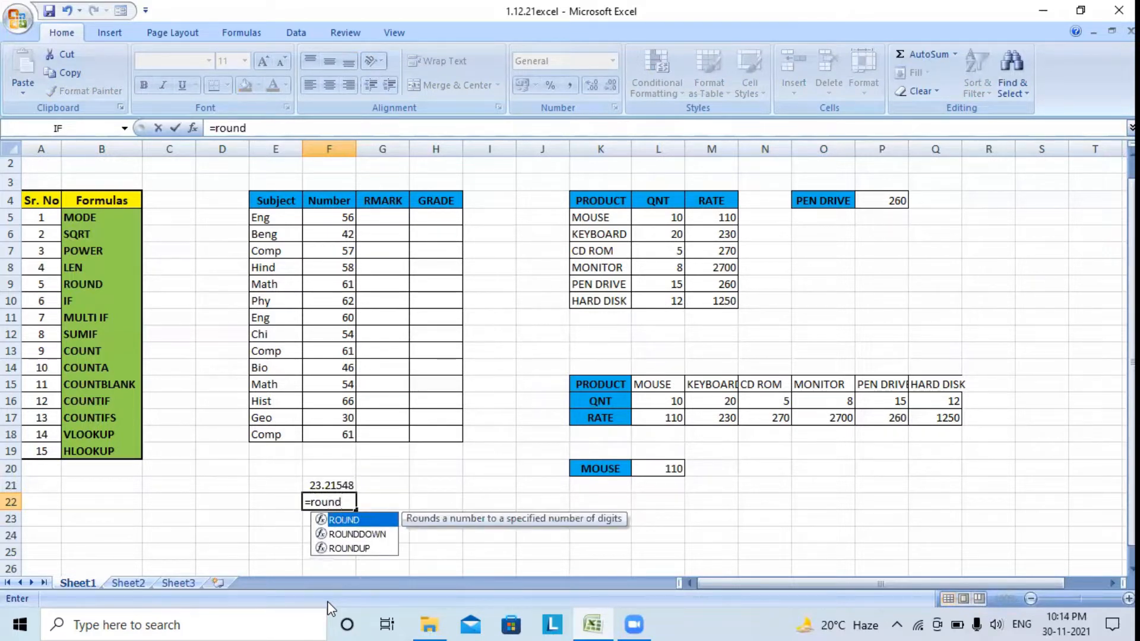
{"action": "type", "text": "("}
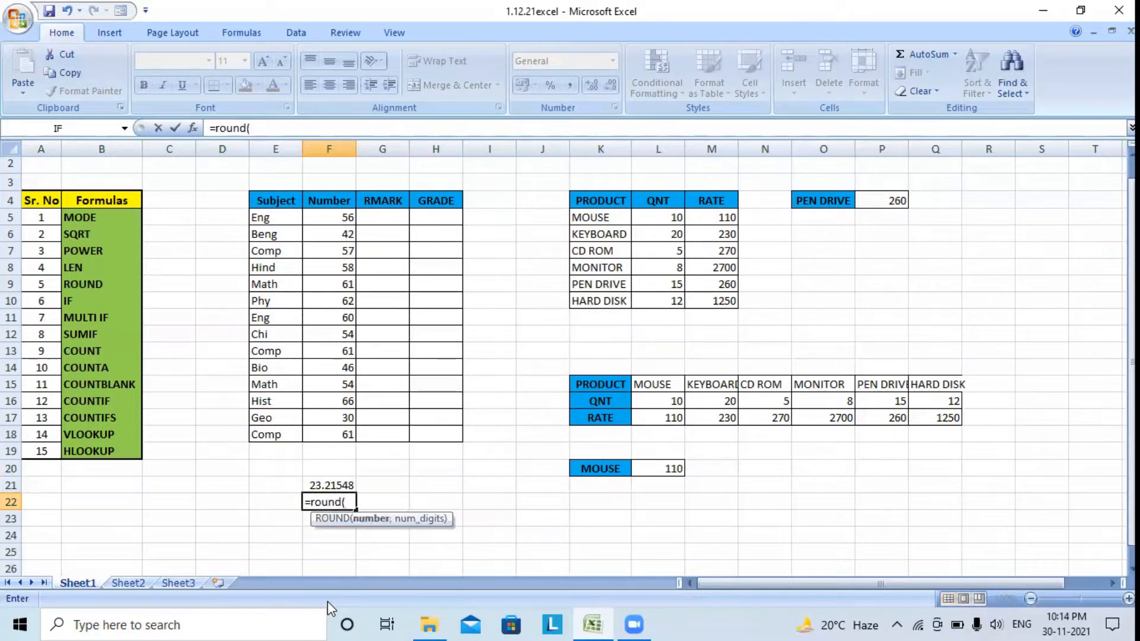
{"action": "left_click", "coordinate": [330, 484]}
{"action": "type", "text": ","}
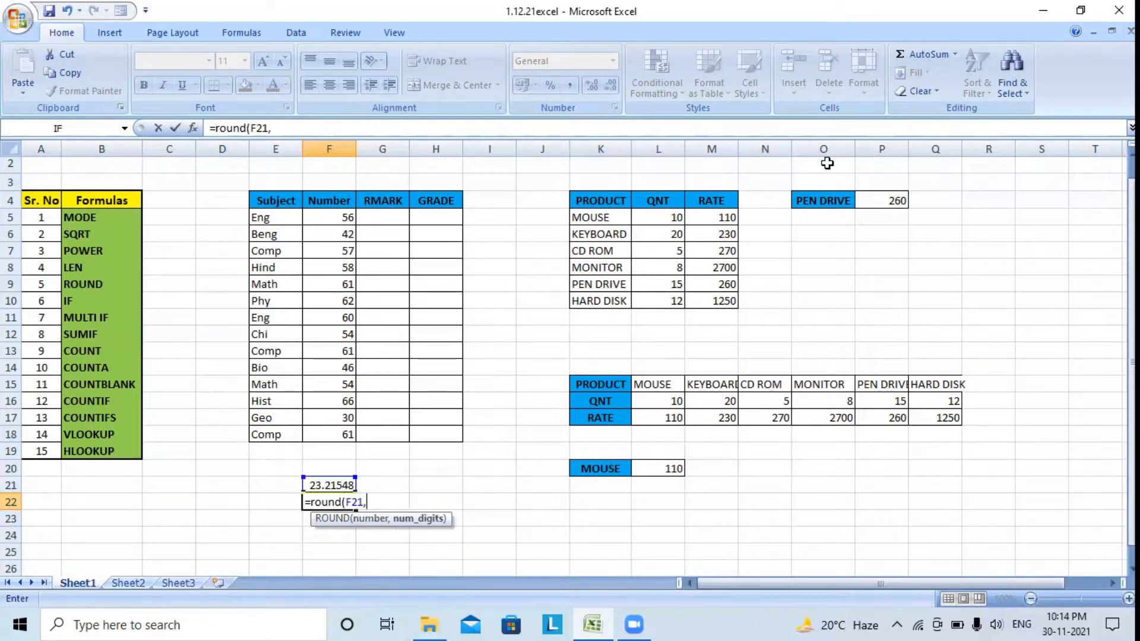
{"action": "type", "text": "2)"}
{"action": "key", "text": "Return"}
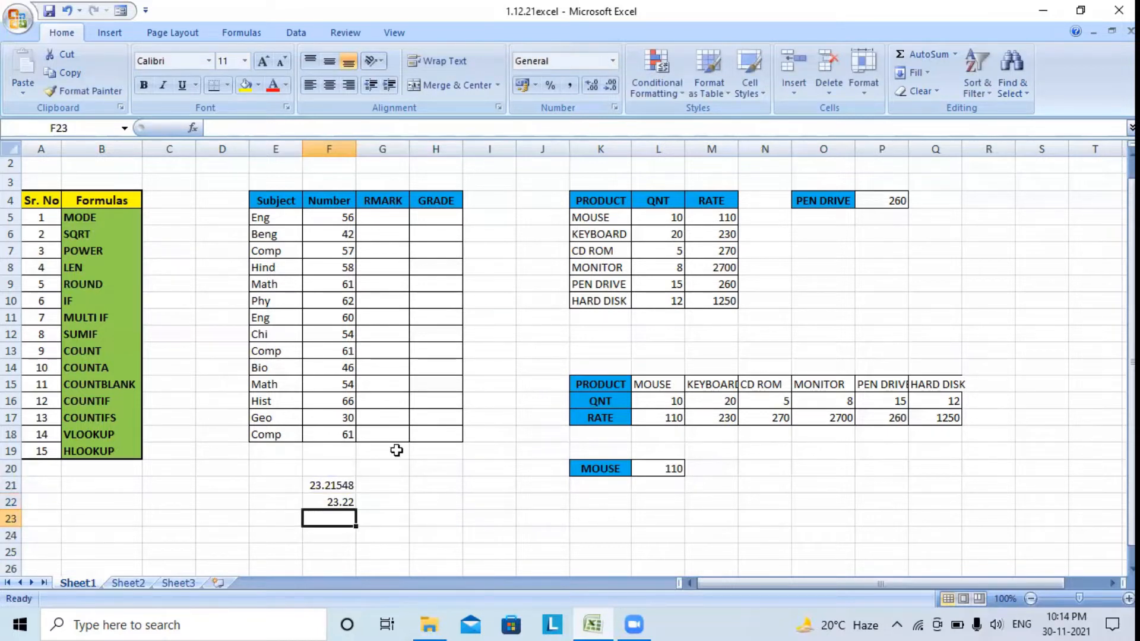
Step: Change the ROUND formula in F22 to 0 decimal places, and clear cells F21:F23
{"action": "left_click", "coordinate": [337, 502]}
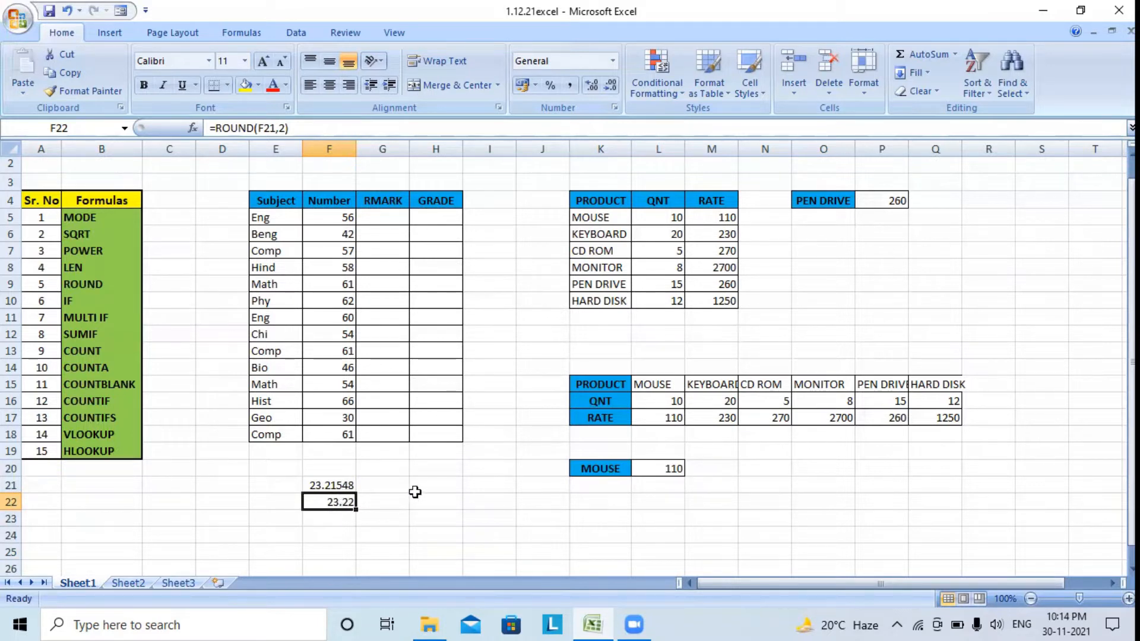
{"action": "double_click", "coordinate": [282, 127]}
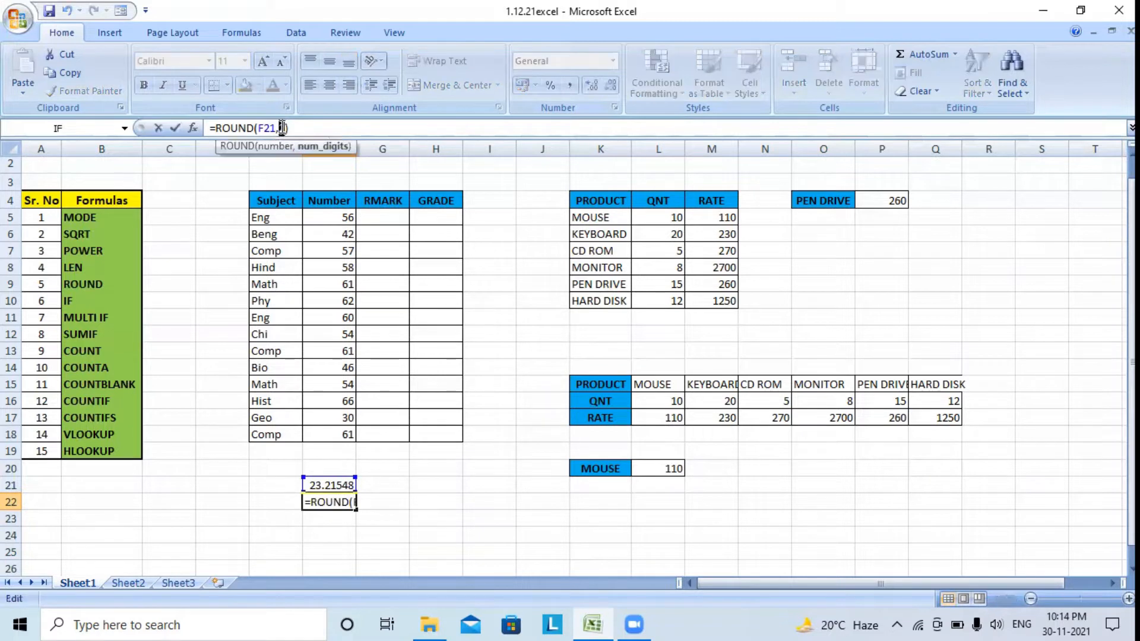
{"action": "type", "text": "0"}
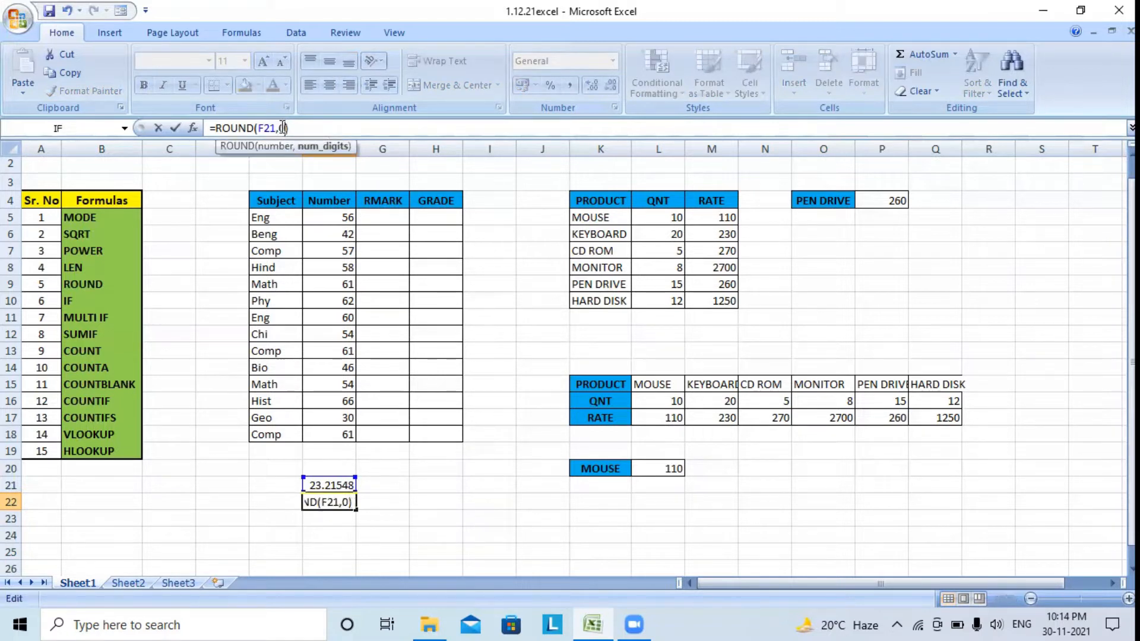
{"action": "key", "text": "Return"}
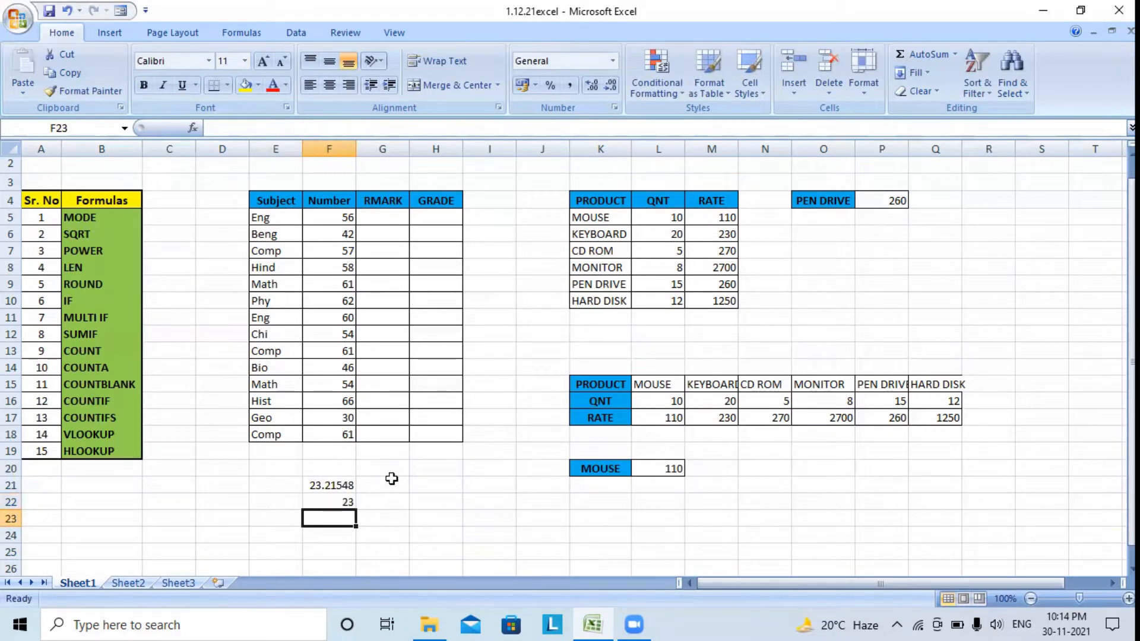
{"action": "left_click", "coordinate": [330, 485]}
{"action": "left_click_drag", "start_coordinate": [330, 485], "coordinate": [330, 519]}
{"action": "key", "text": "Delete"}
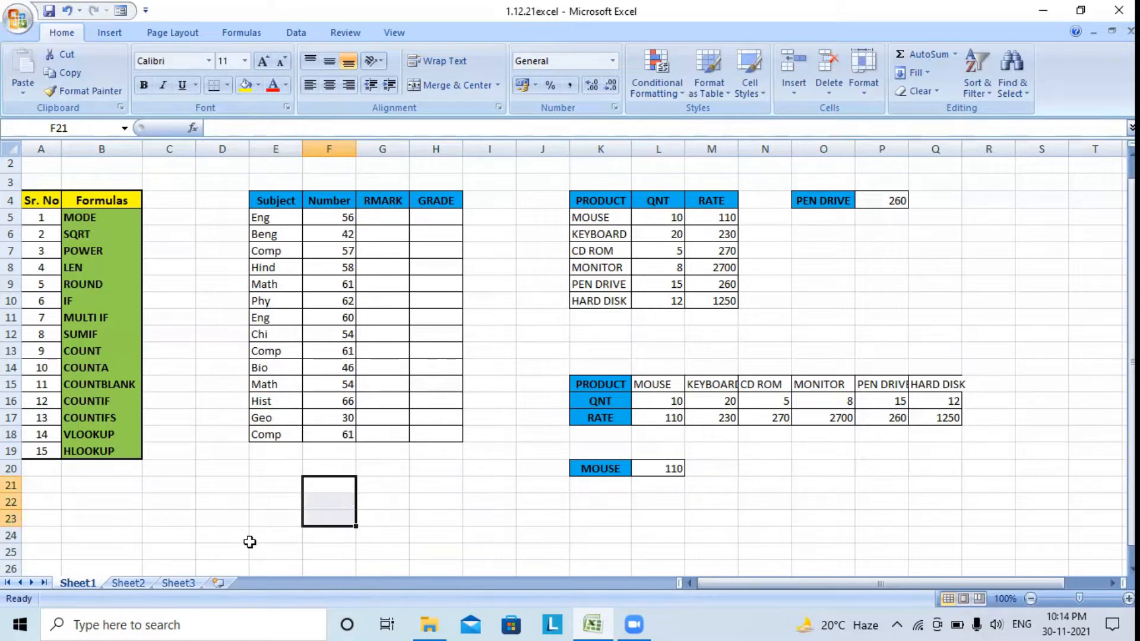
{"action": "left_click", "coordinate": [328, 495]}
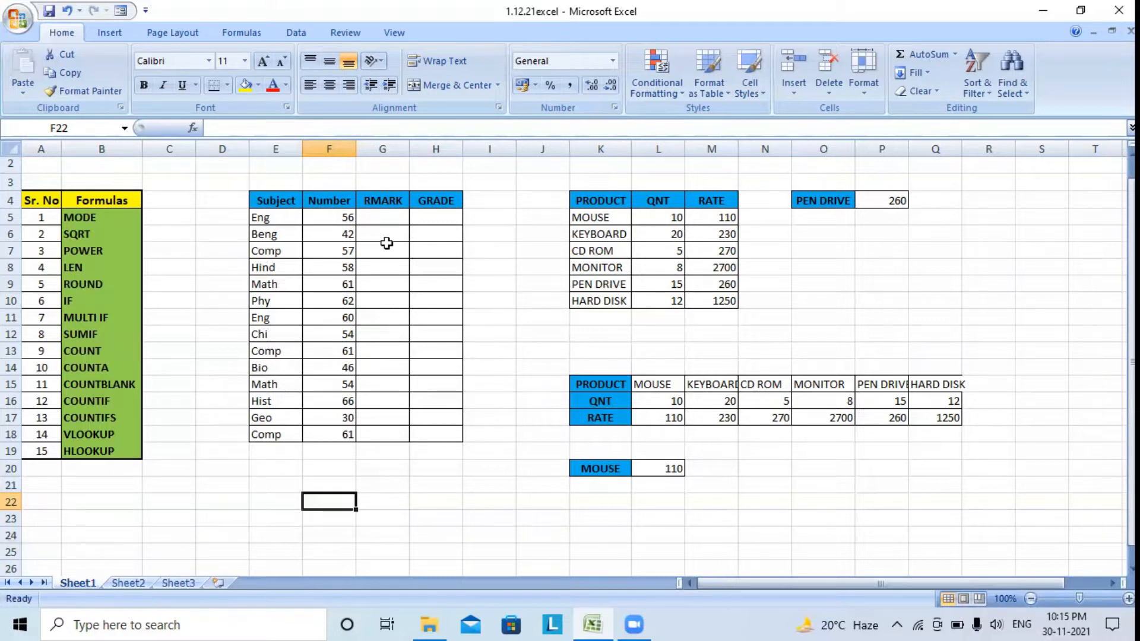
Step: Enter an IF formula in G5 under RMARK that returns "PASS" when F5 is greater than 60 and "FAIL" otherwise
{"action": "left_click", "coordinate": [382, 216]}
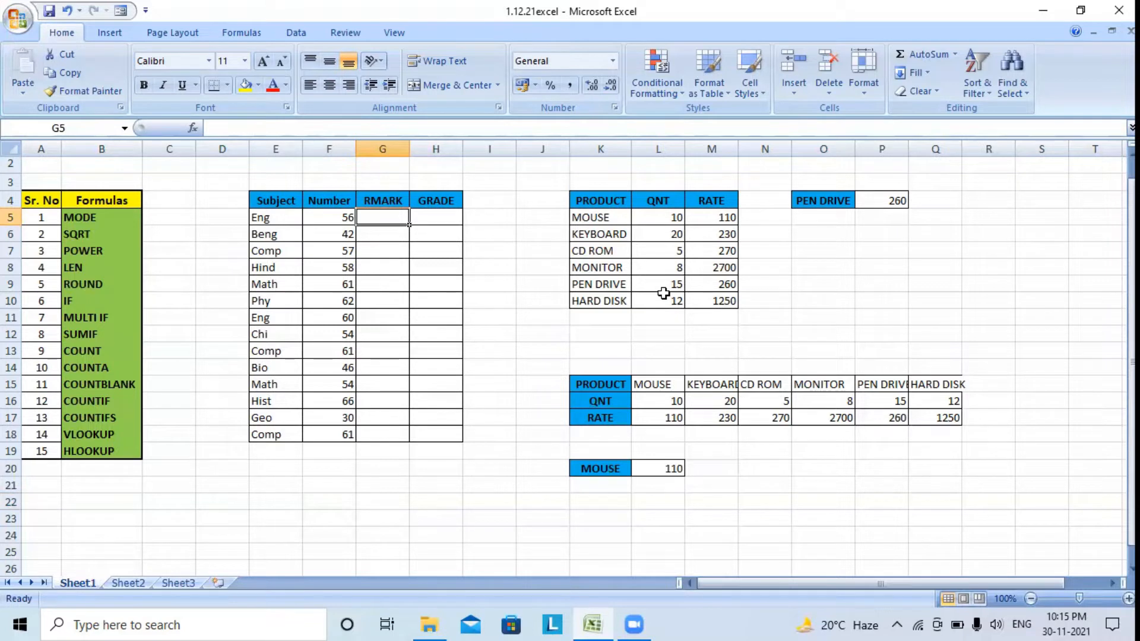
{"action": "type", "text": "=if"}
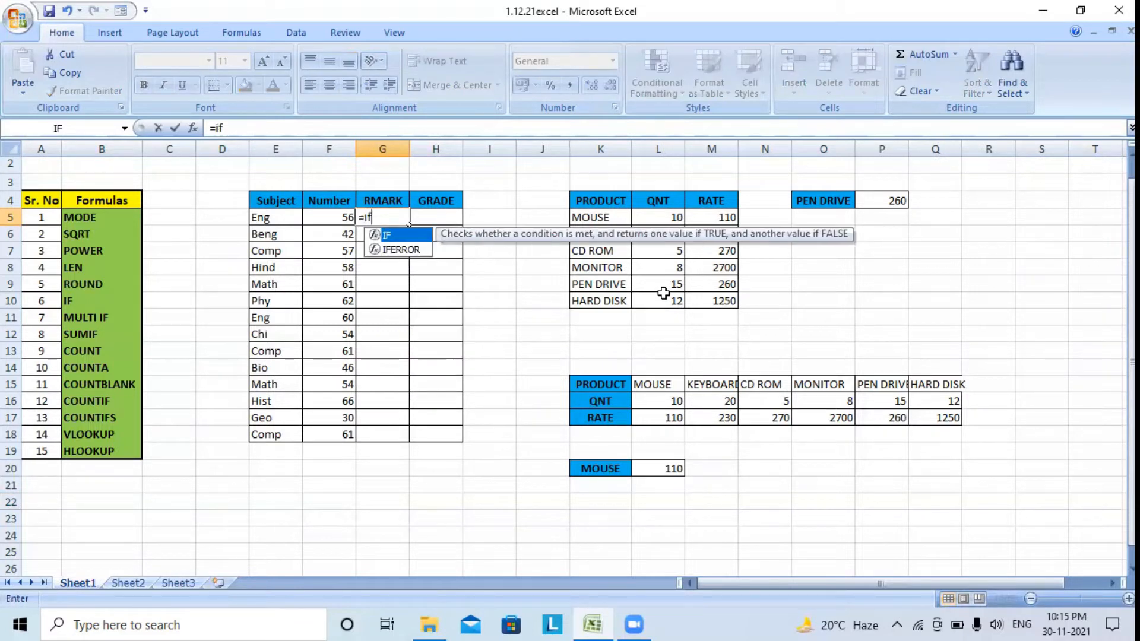
{"action": "type", "text": "("}
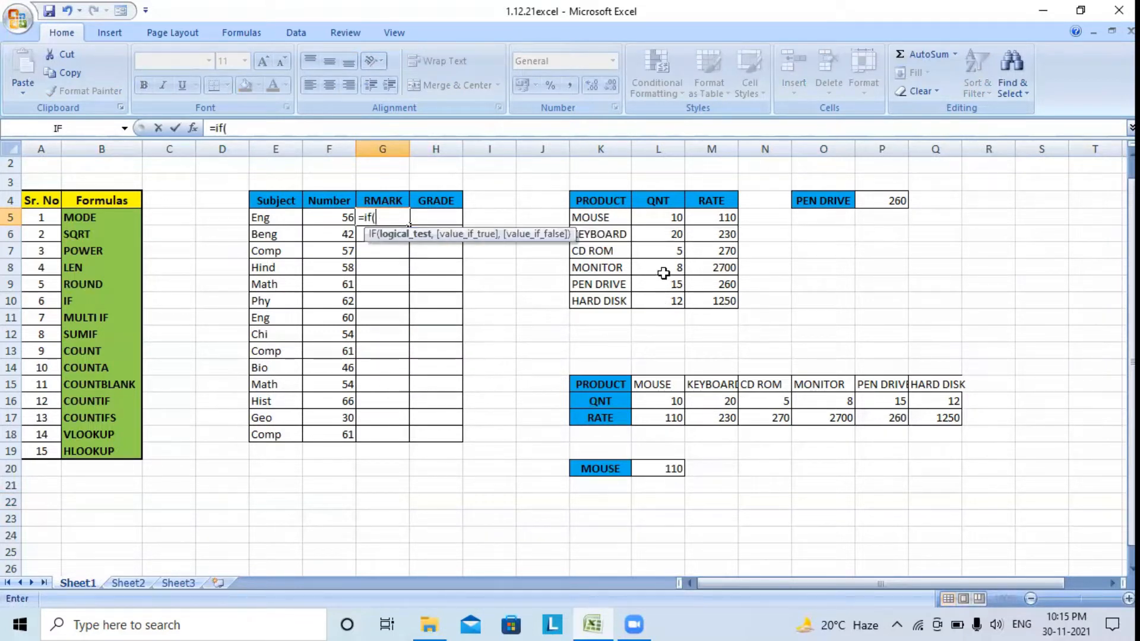
{"action": "left_click", "coordinate": [324, 218]}
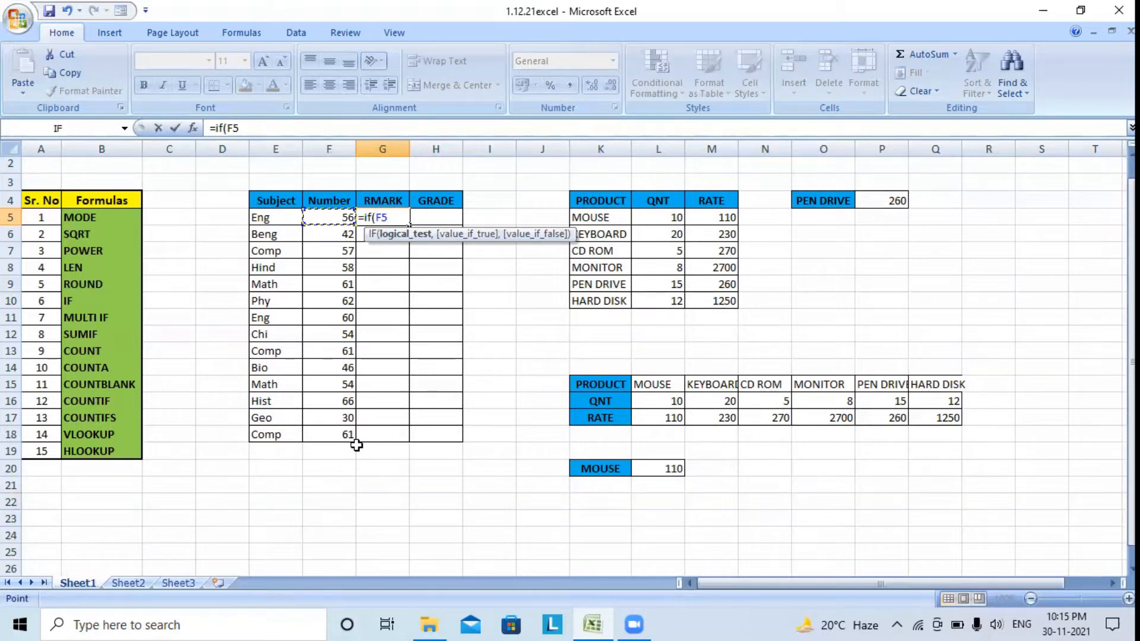
{"action": "type", "text": ">60,"}
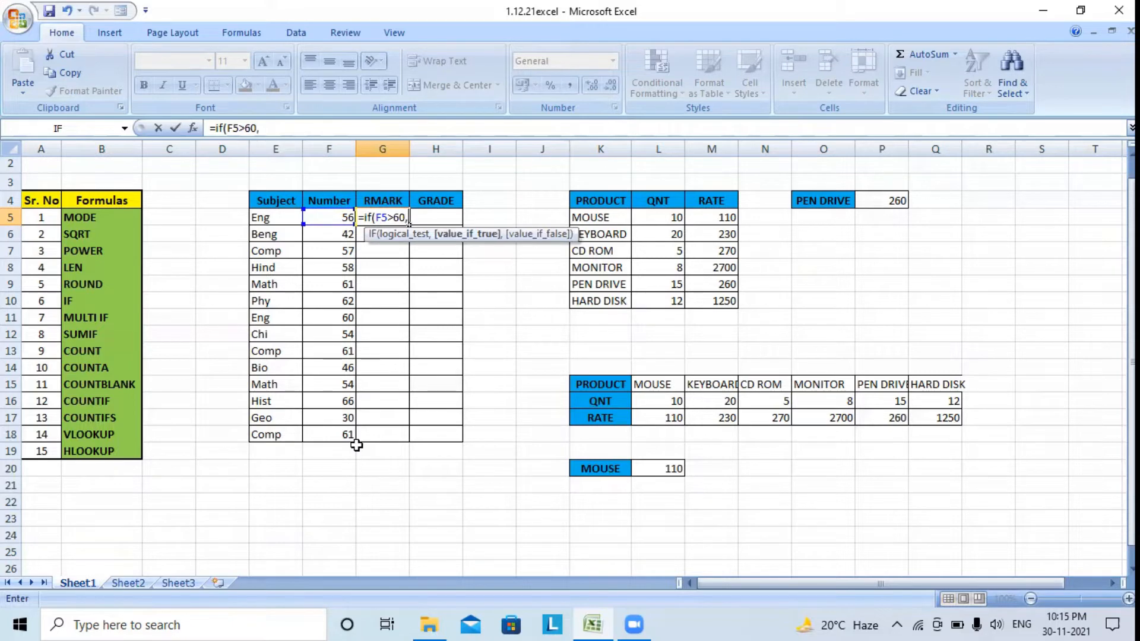
{"action": "type", "text": "\"PASS\""}
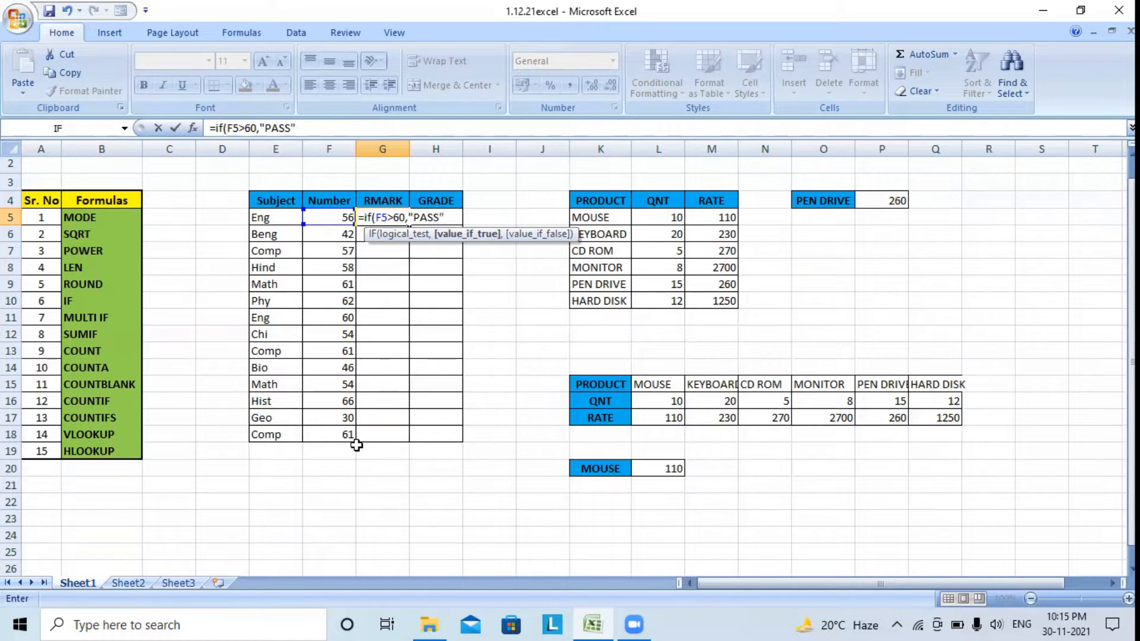
{"action": "type", "text": ","}
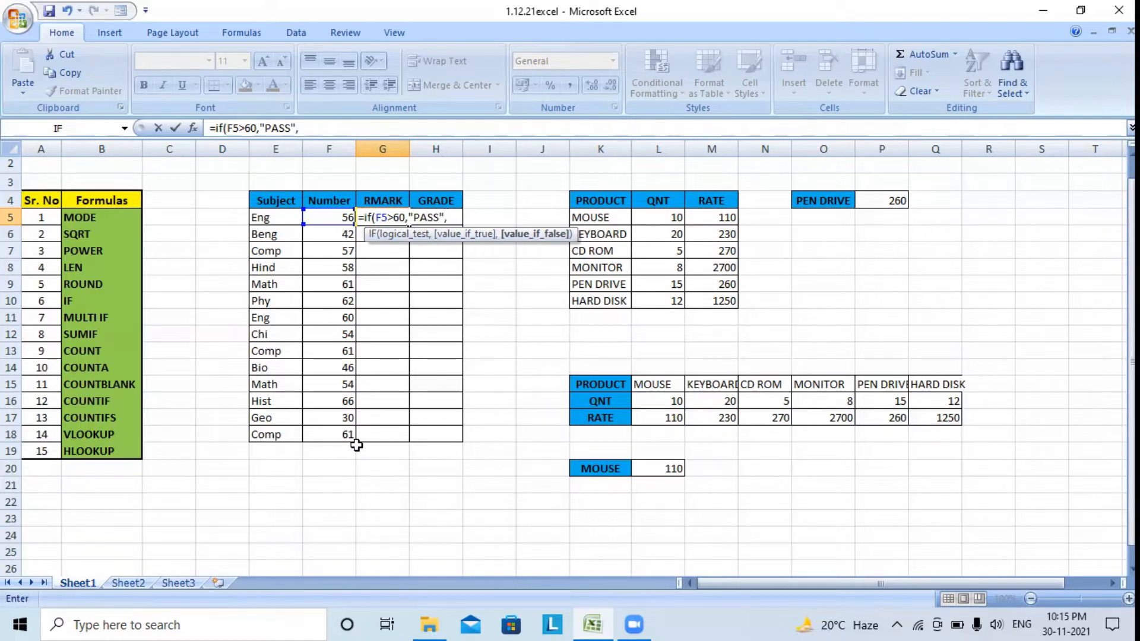
{"action": "type", "text": "\"FAIL\""}
{"action": "key", "text": "Return"}
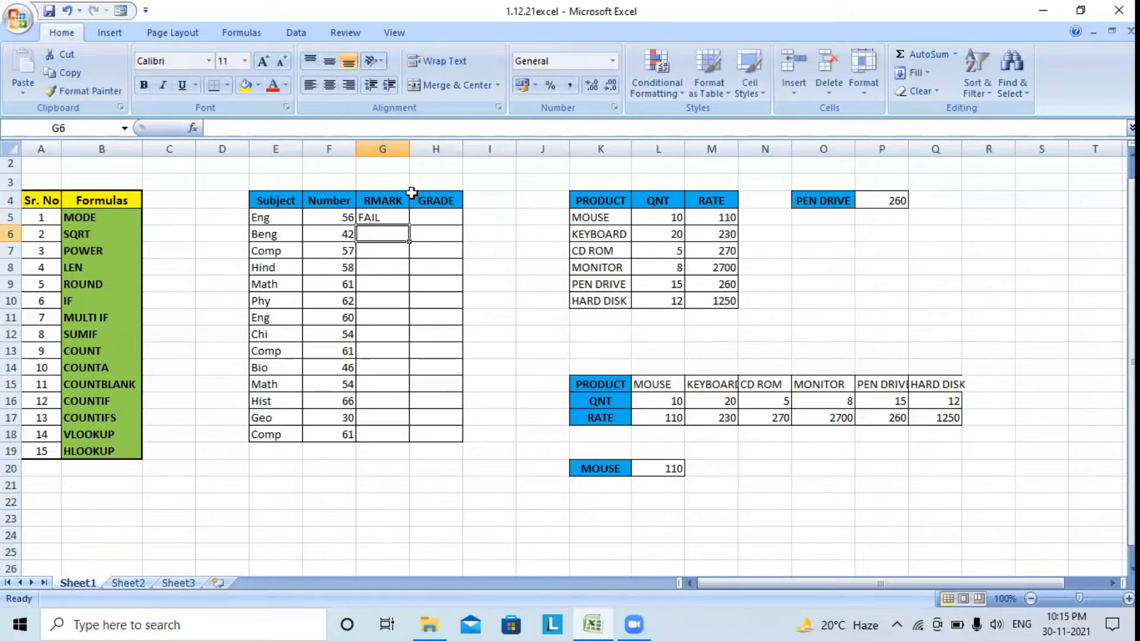
Step: Fill the IF formula from G5 down the RMARK column to G18
{"action": "left_click", "coordinate": [394, 220]}
{"action": "left_click_drag", "start_coordinate": [409, 228], "coordinate": [412, 449]}
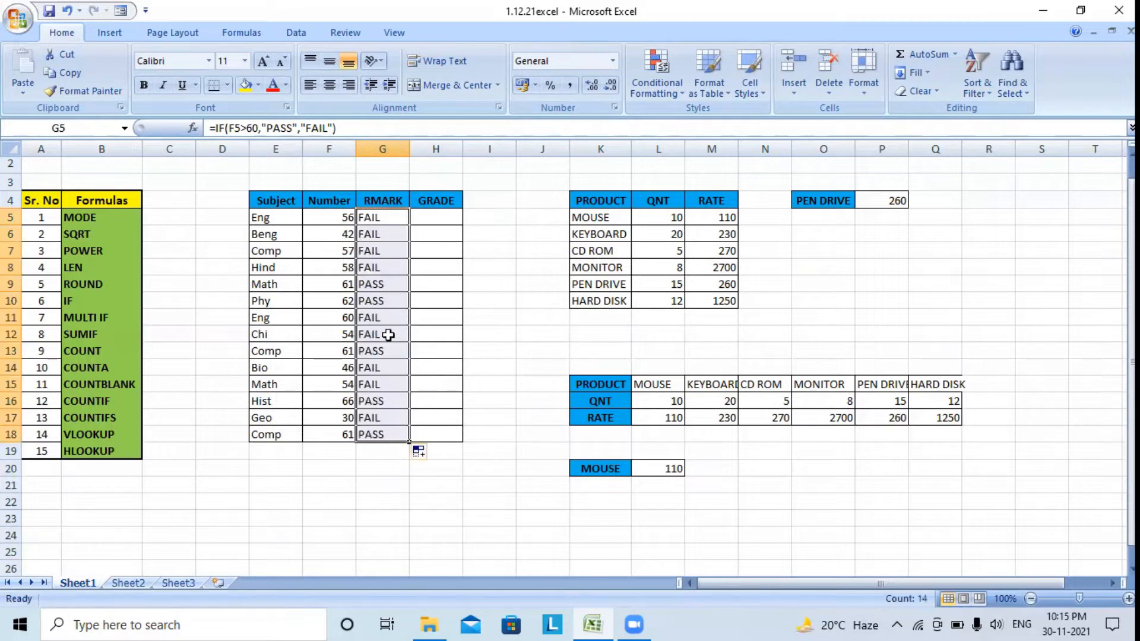
{"action": "left_click", "coordinate": [477, 334]}
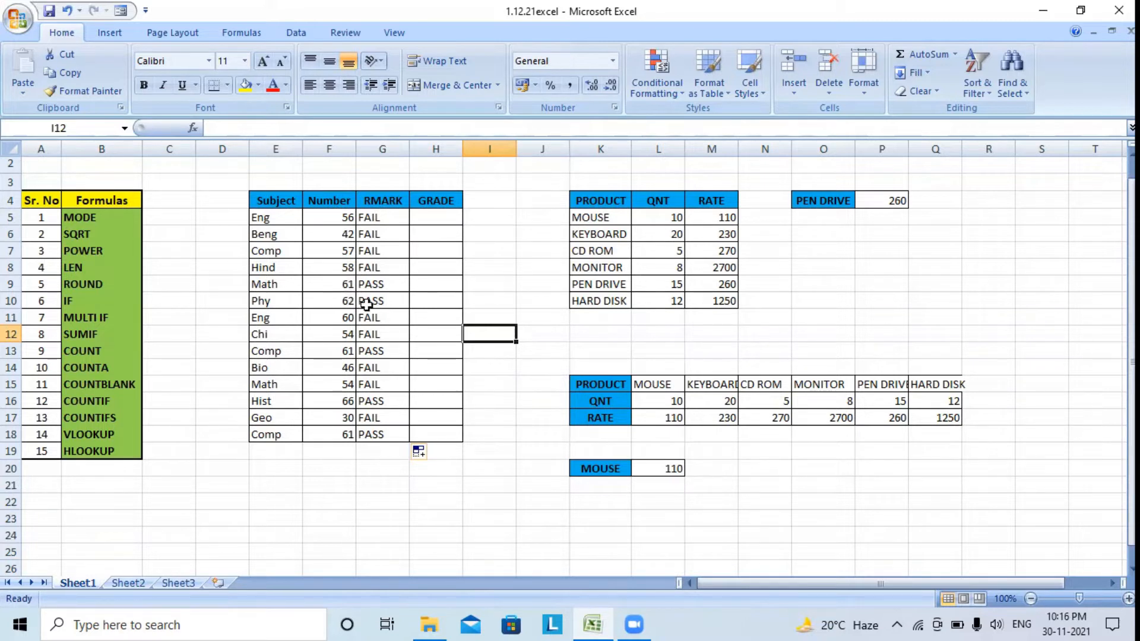
Step: Set the Hist mark in cell F16 to 76
{"action": "left_click", "coordinate": [347, 396]}
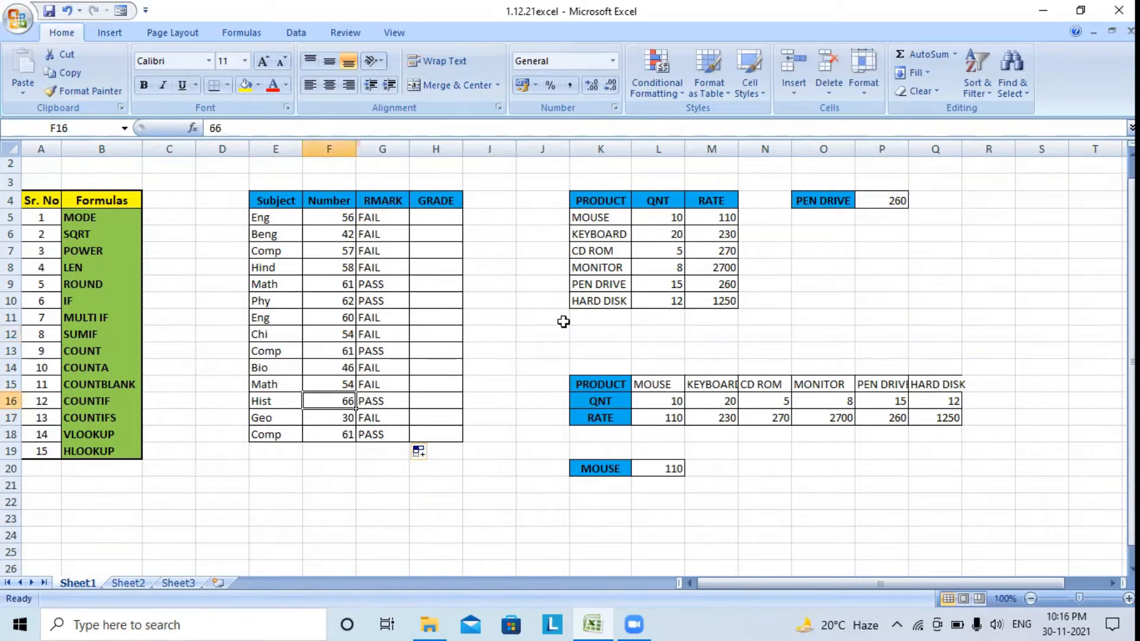
{"action": "type", "text": "76"}
{"action": "key", "text": "Return"}
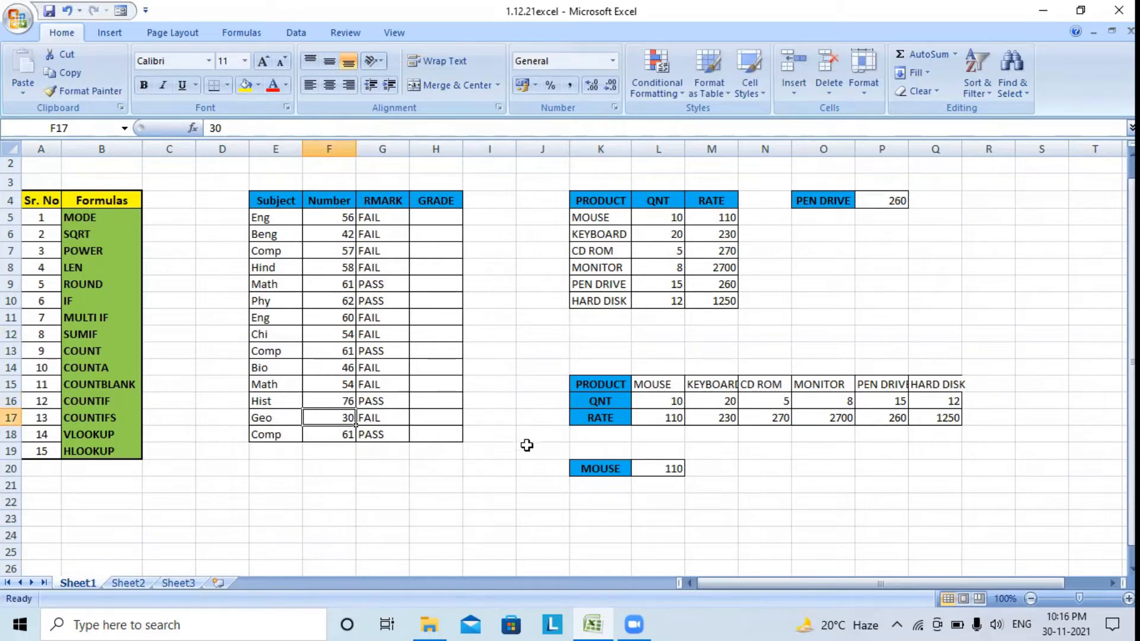
Step: Start a grading key below the marks table with "Below 40" in E22 and "Grade D" in F22
{"action": "left_click", "coordinate": [279, 500]}
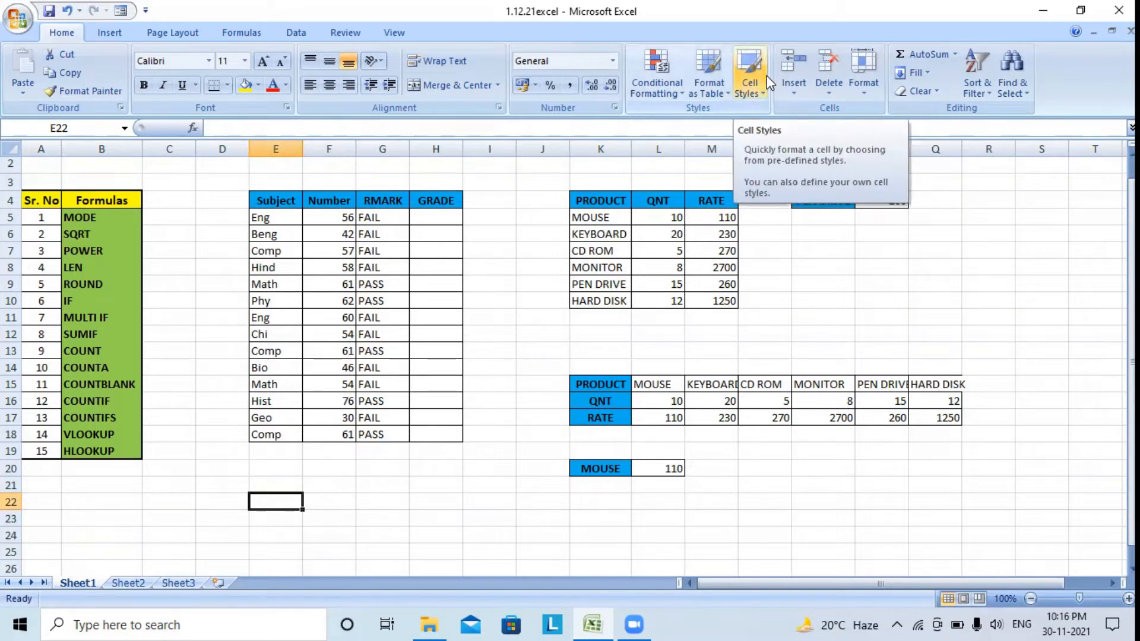
{"action": "type", "text": "Bel"}
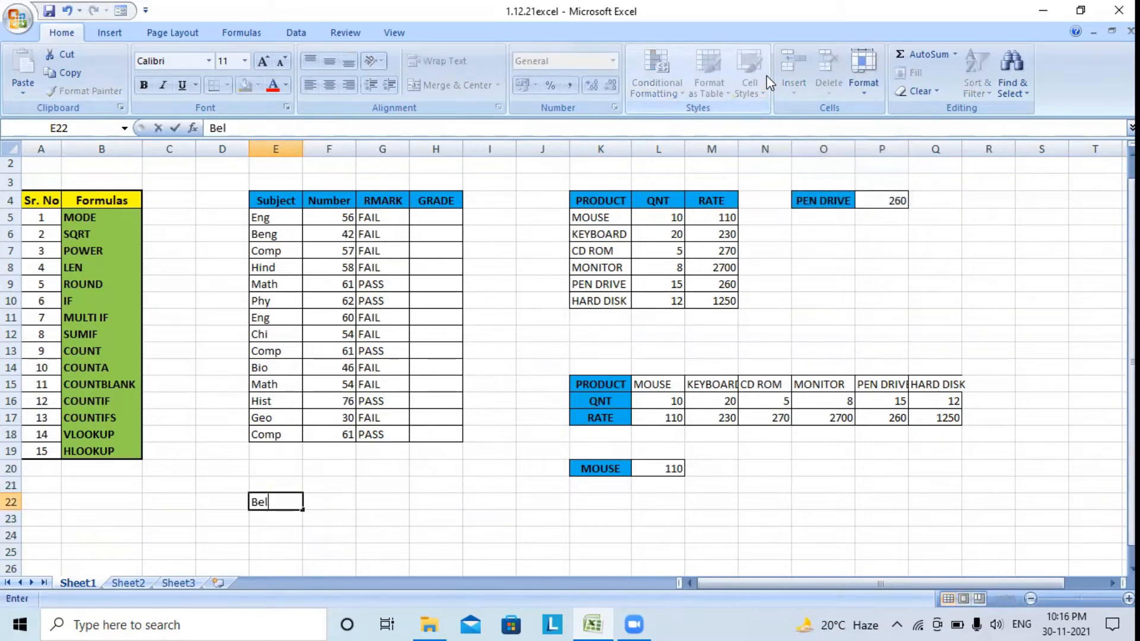
{"action": "type", "text": "ow 40"}
{"action": "key", "text": "Tab"}
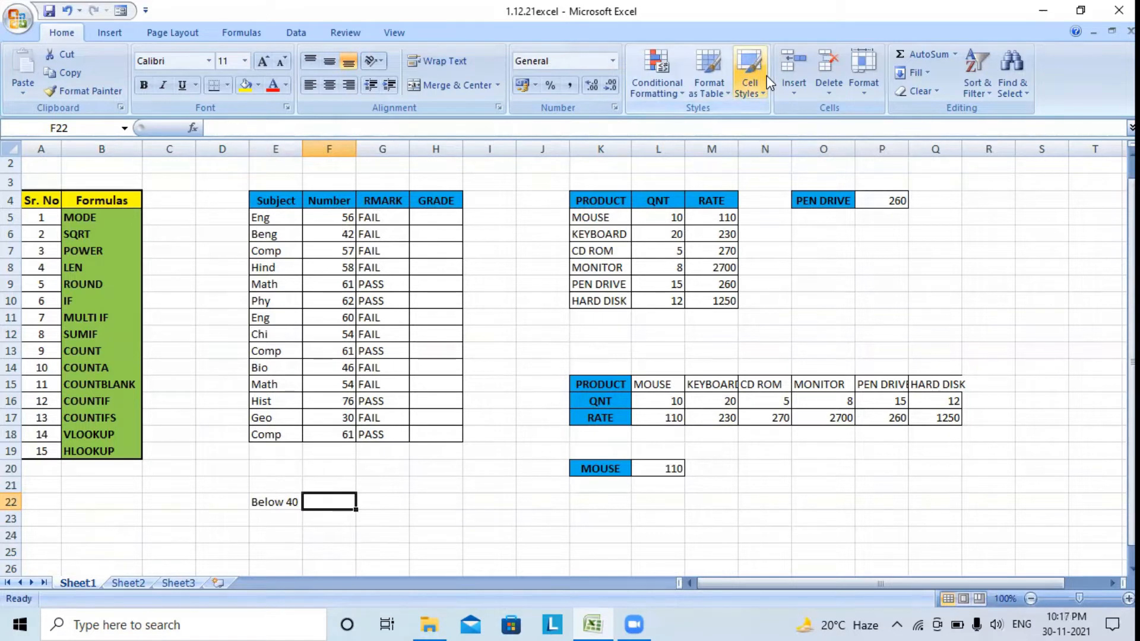
{"action": "type", "text": "G"}
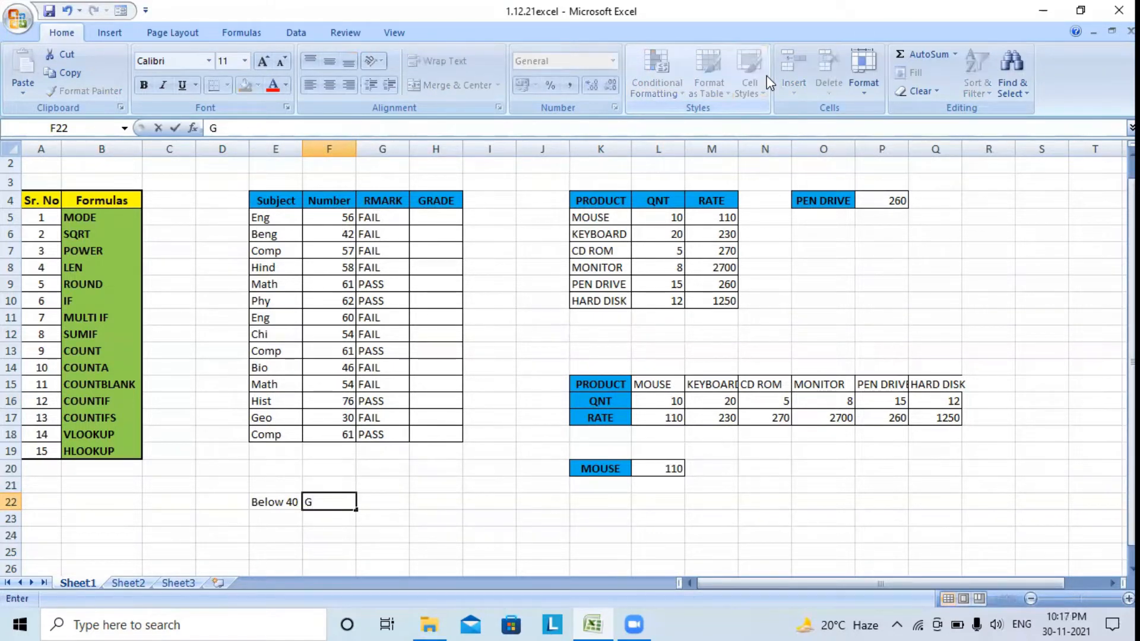
{"action": "type", "text": "rade D"}
{"action": "key", "text": "Return"}
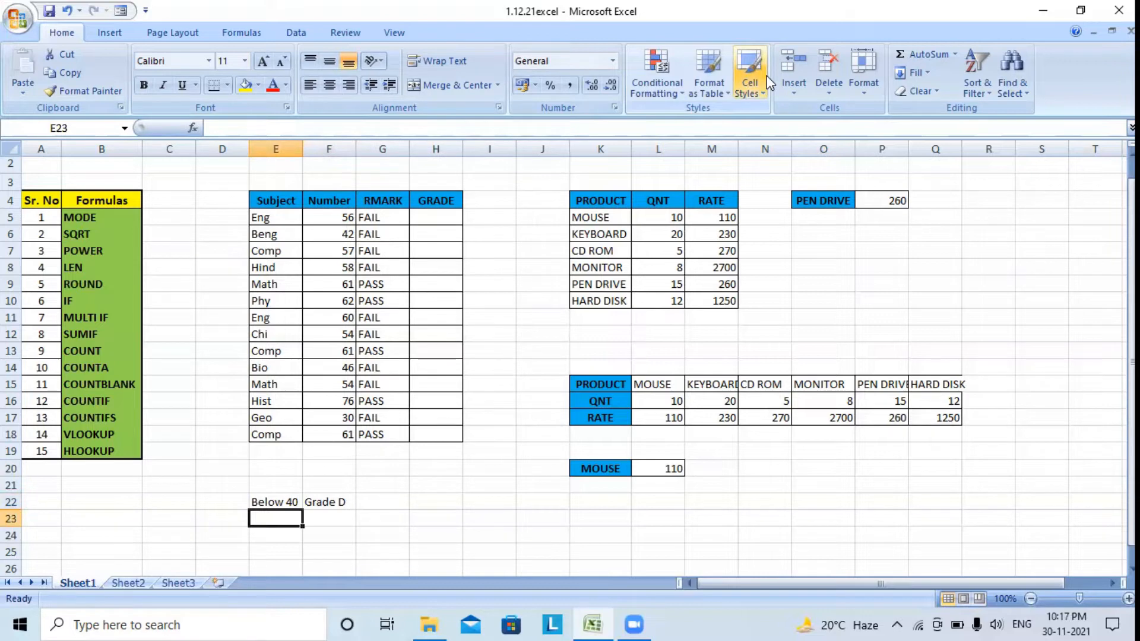
Step: Add the range "41 - 50" in E23 with "Grade C" in F23
{"action": "type", "text": "41"}
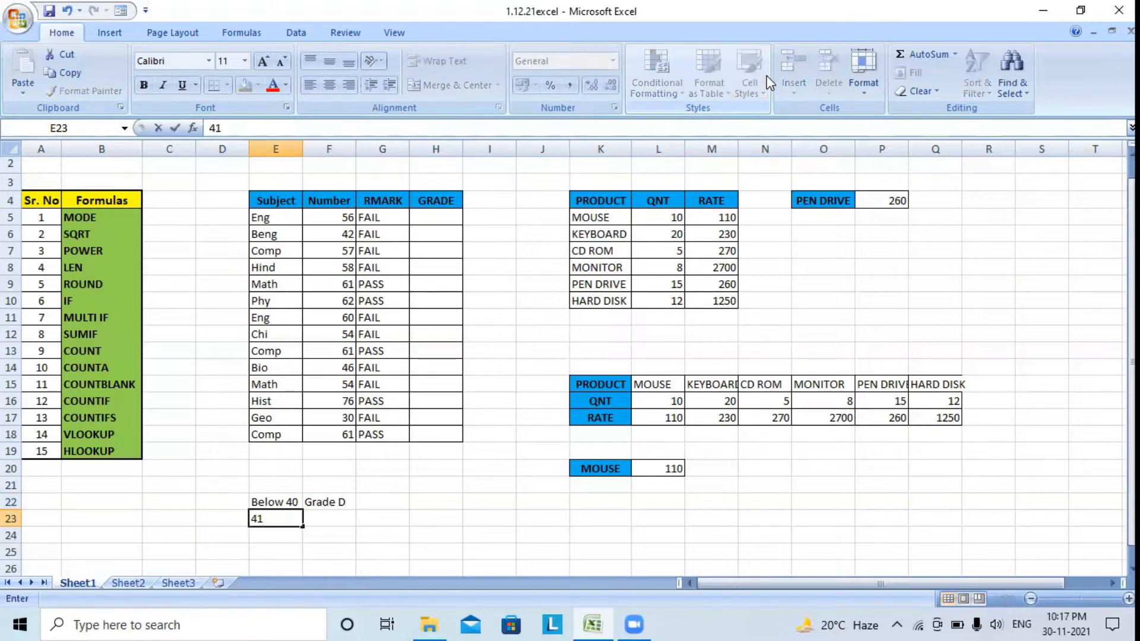
{"action": "type", "text": " - 50"}
{"action": "key", "text": "Tab"}
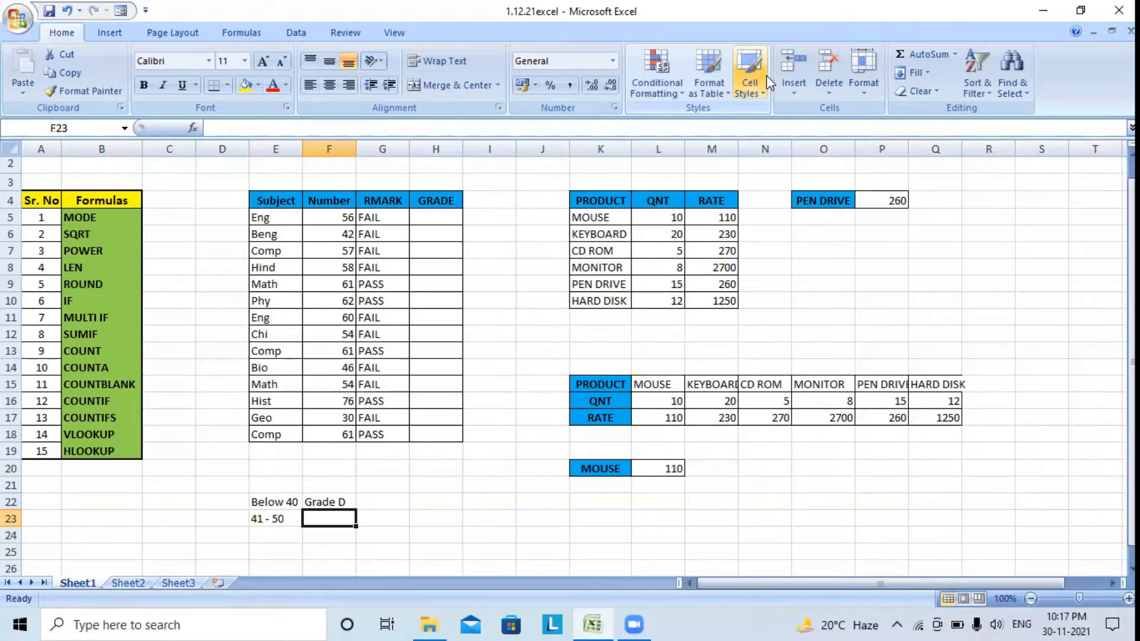
{"action": "type", "text": "Grad"}
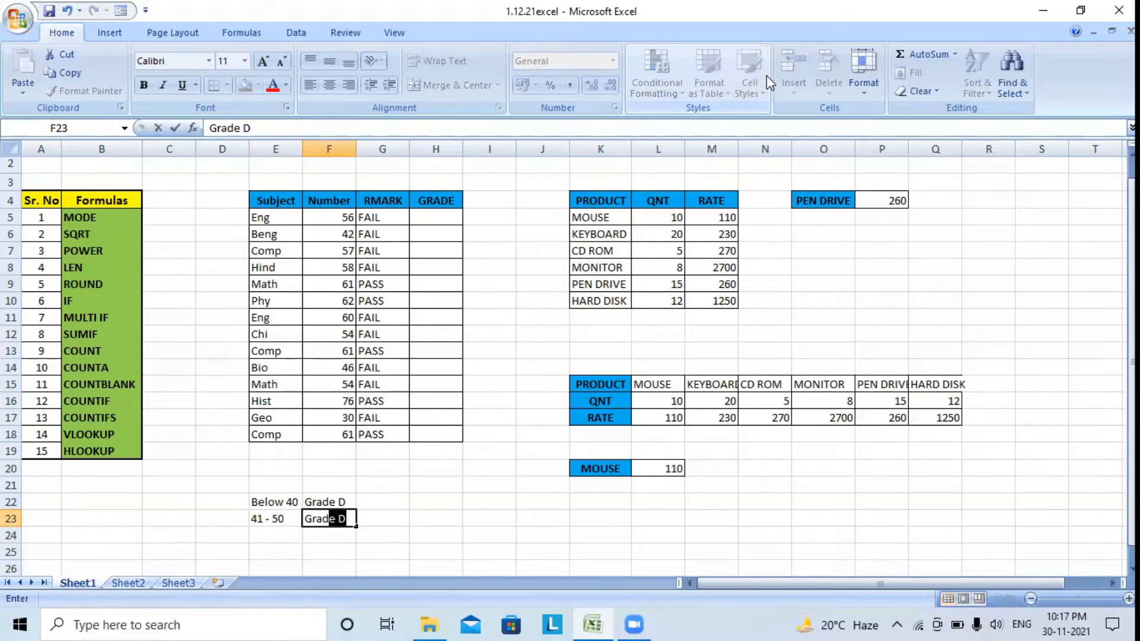
{"action": "type", "text": "e C"}
{"action": "key", "text": "Return"}
Step: Add the range "51 - 60" in E24 with "Grade B" in F24
{"action": "type", "text": "51"}
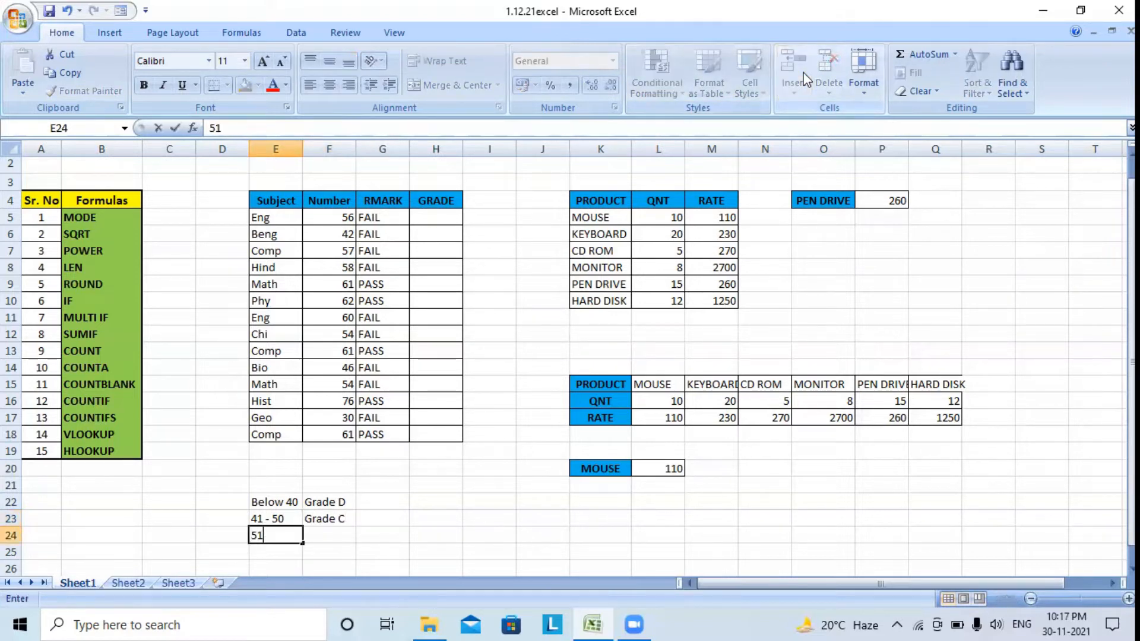
{"action": "type", "text": "- 60"}
{"action": "key", "text": "Tab"}
{"action": "type", "text": "Grade "}
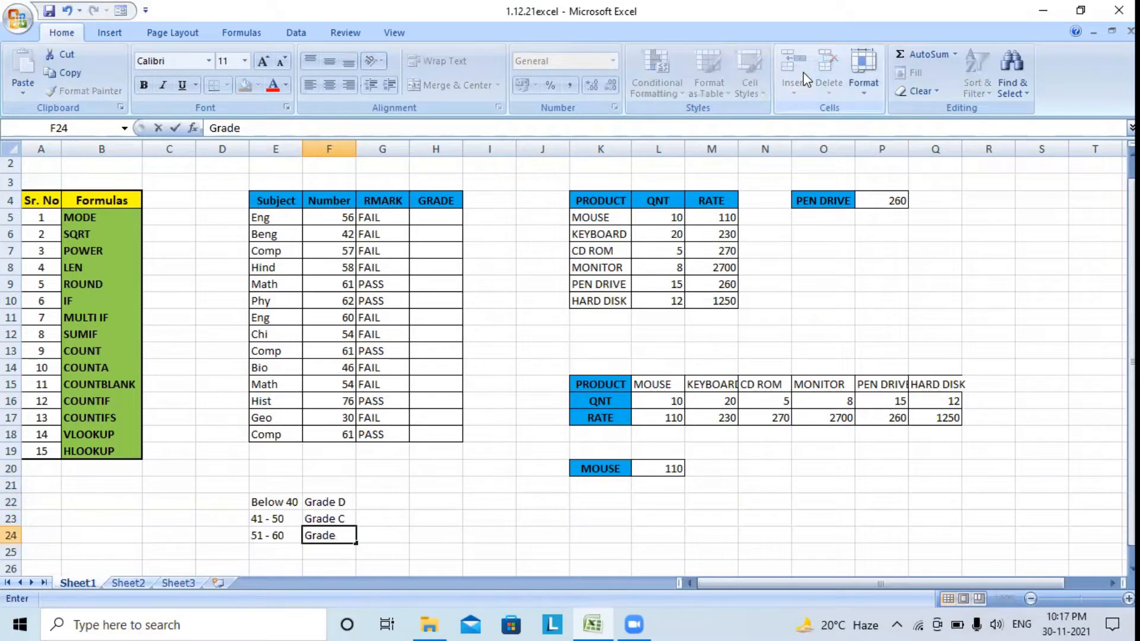
{"action": "type", "text": "B"}
{"action": "key", "text": "Return"}
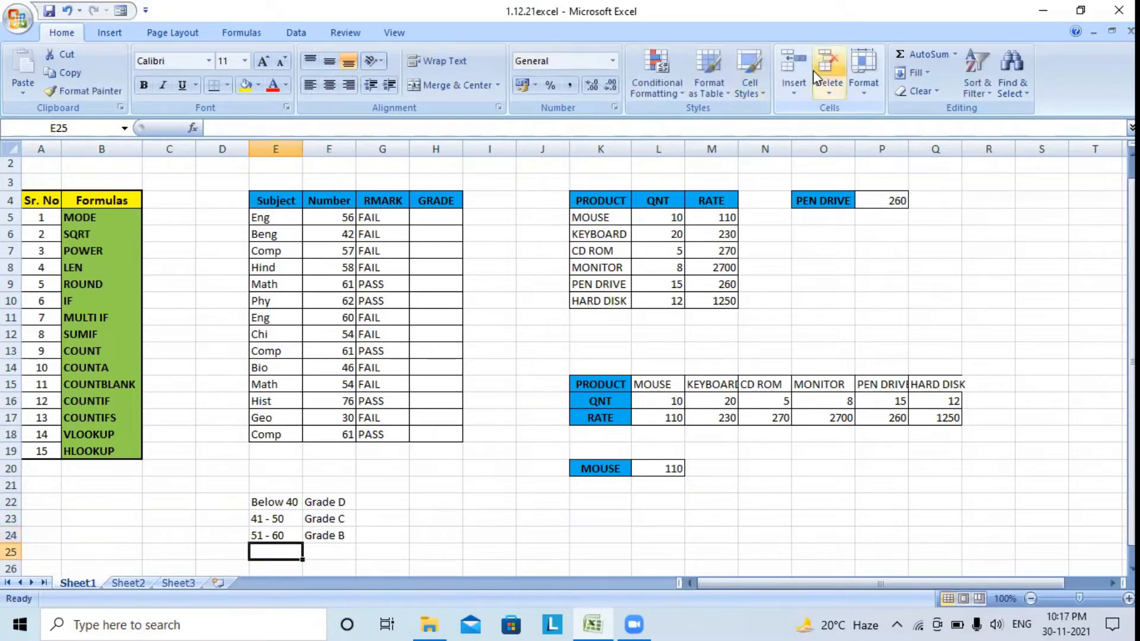
Step: Add the range "61 - 70" in E25 with "Grade A" in F25
{"action": "type", "text": "61"}
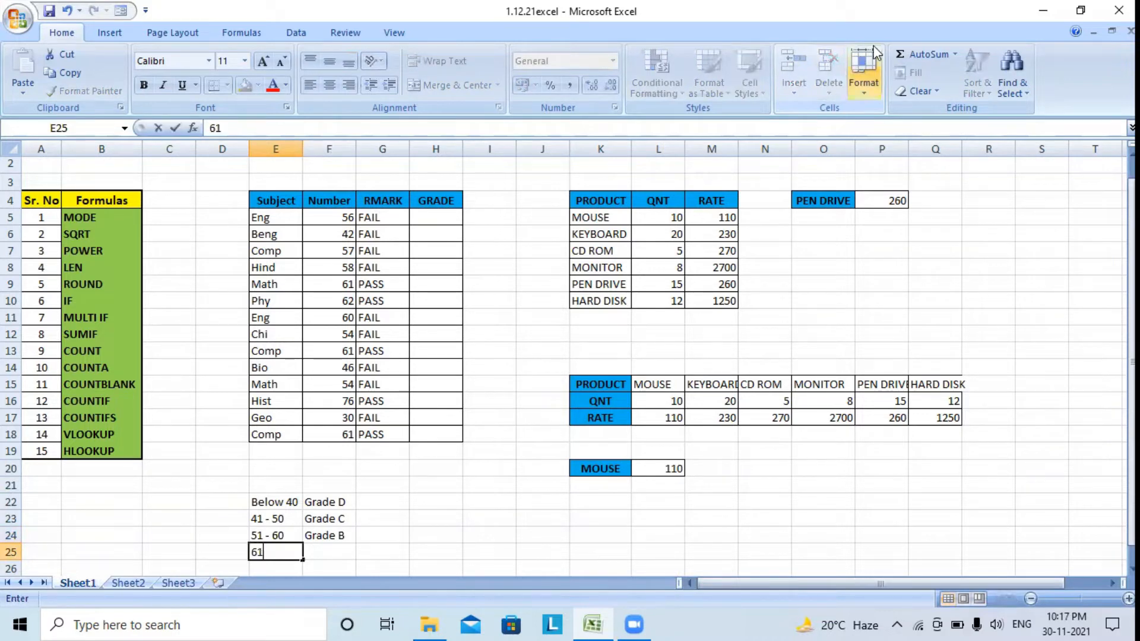
{"action": "type", "text": " - 70"}
{"action": "key", "text": "Tab"}
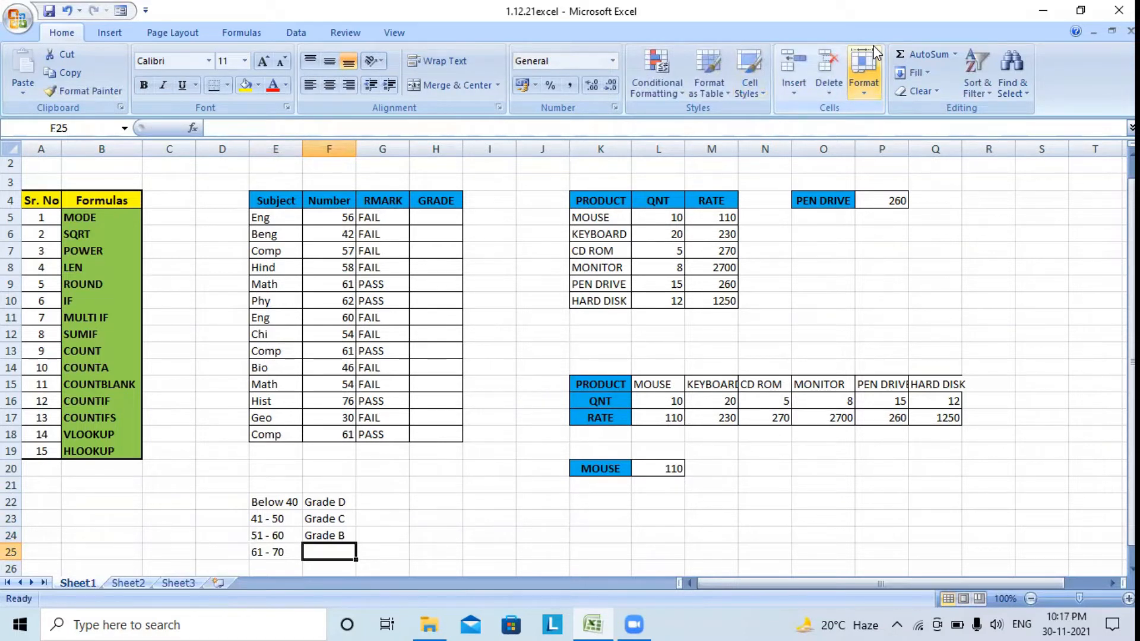
{"action": "type", "text": "Gra"}
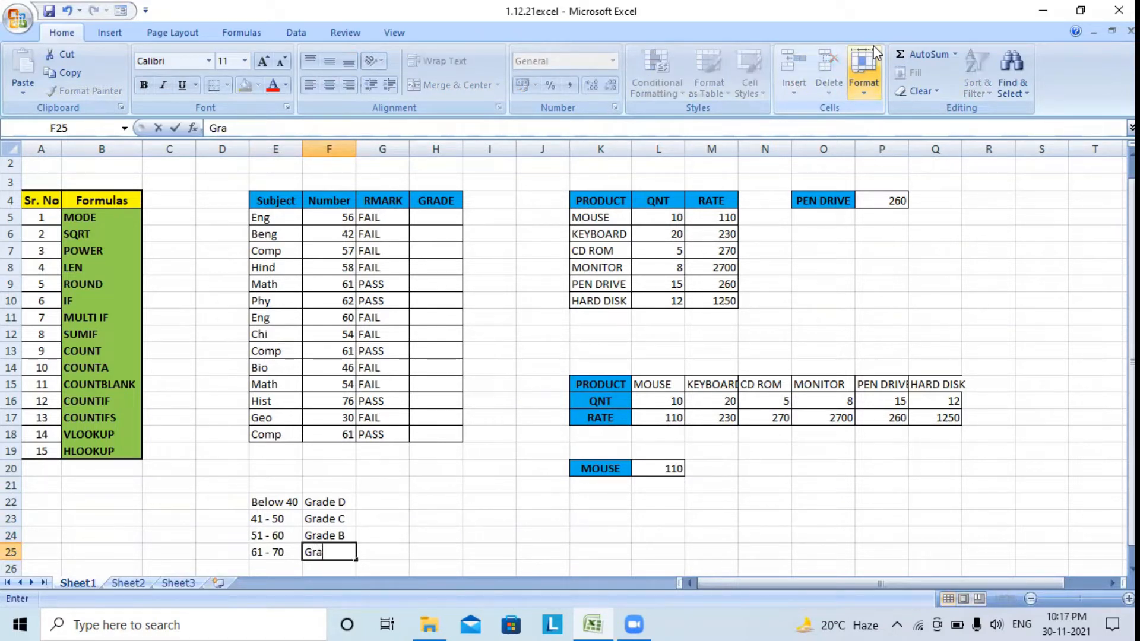
{"action": "type", "text": "de A"}
{"action": "key", "text": "Return"}
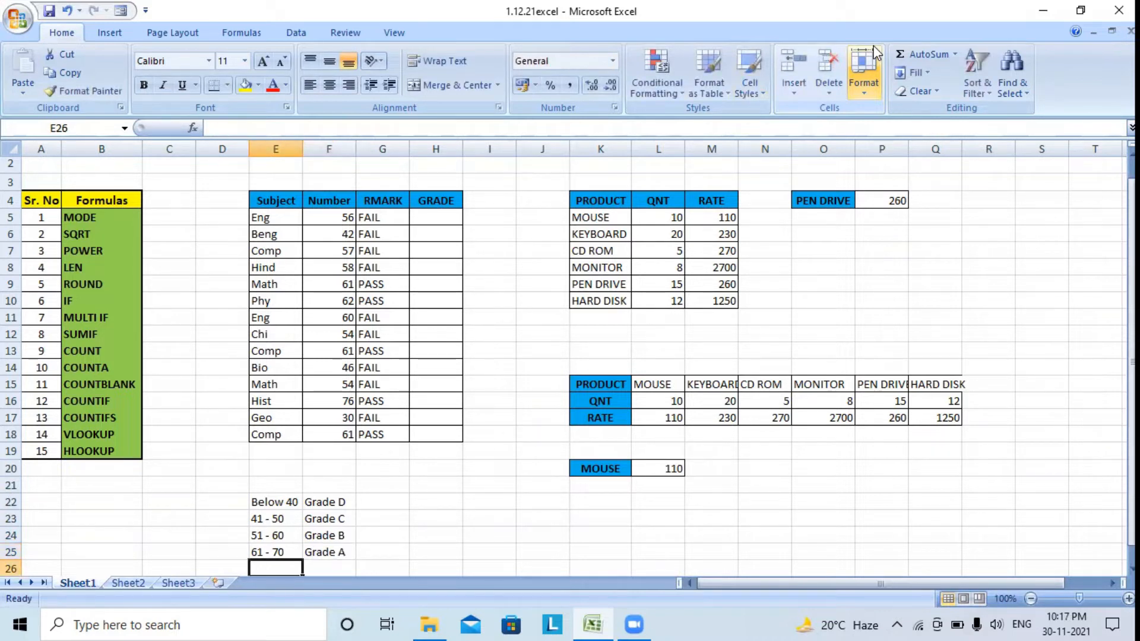
Step: Complete the grading key with "Above 70" in E26 and "Excelent" in F26
{"action": "type", "text": "Abo"}
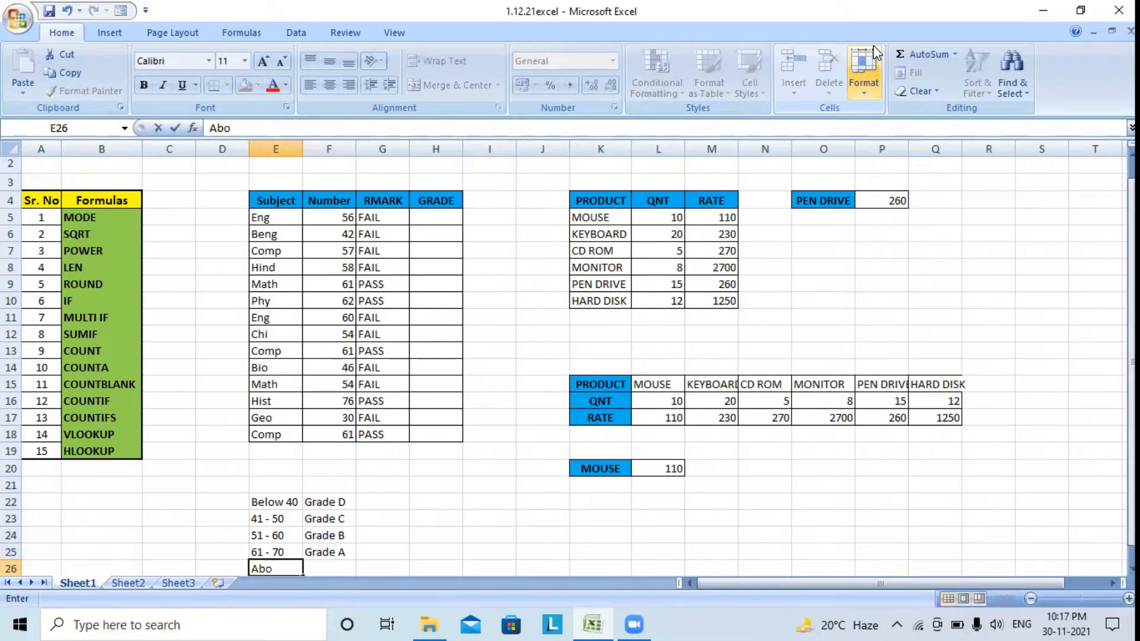
{"action": "type", "text": "ve 70"}
{"action": "key", "text": "Tab"}
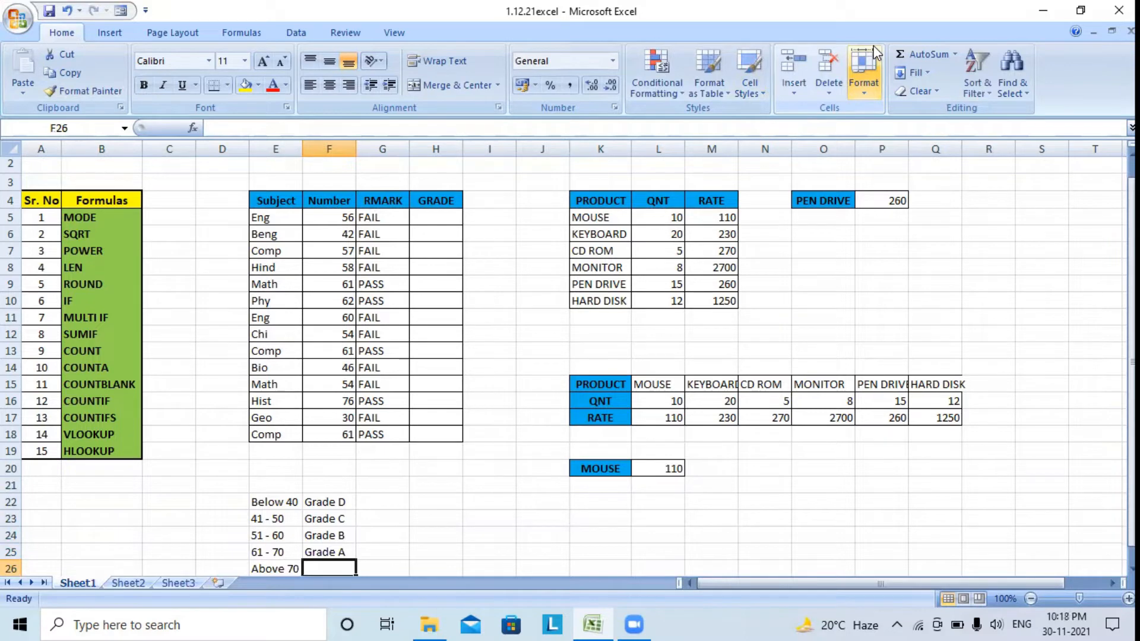
{"action": "type", "text": "Gr"}
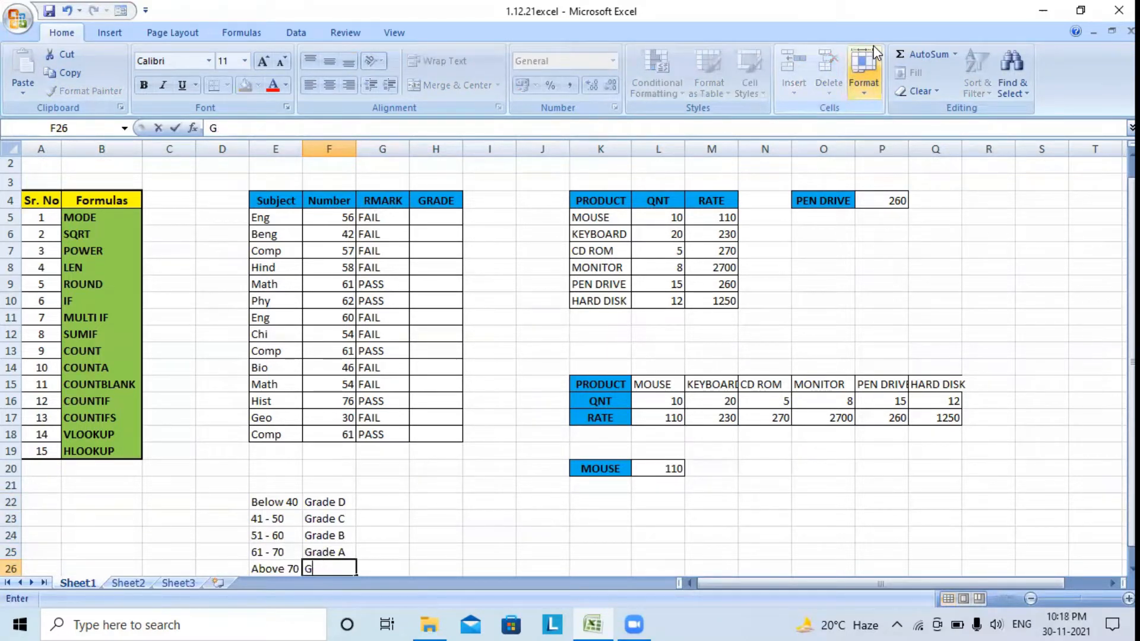
{"action": "key", "text": "BackSpace"}
{"action": "type", "text": "Excelent"}
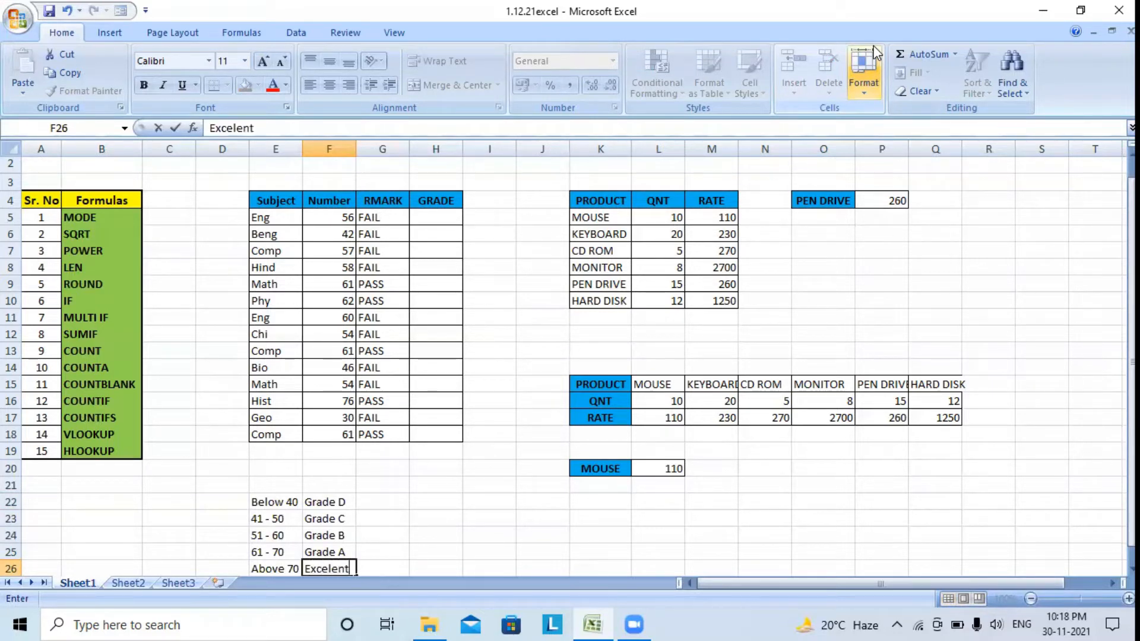
{"action": "key", "text": "Return"}
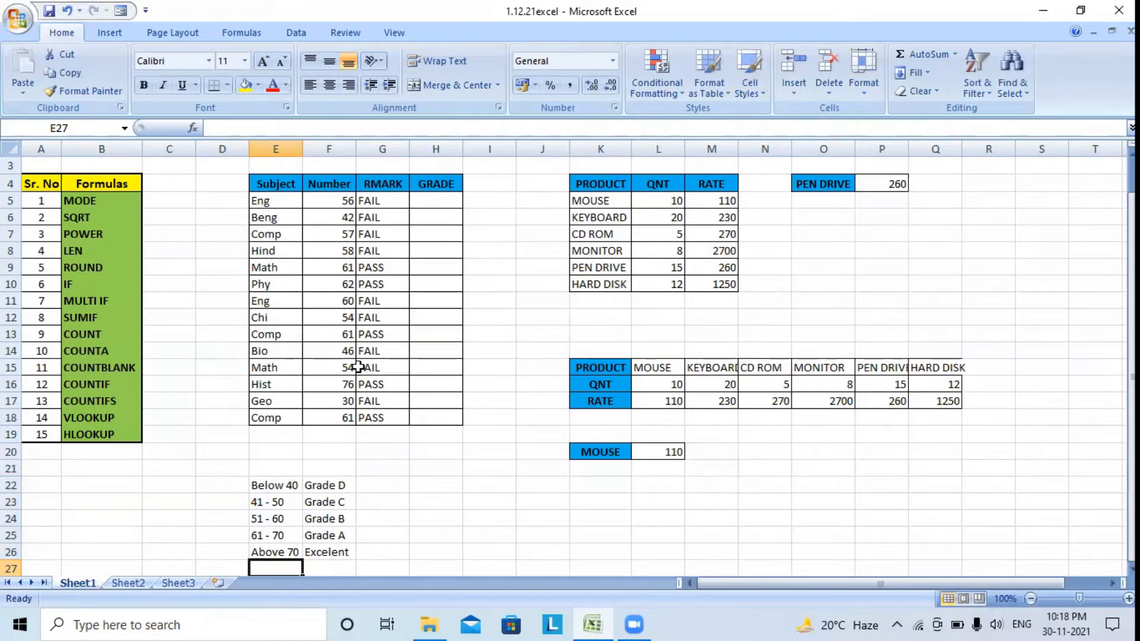
Step: Begin a nested IF formula in H5 under GRADE that returns "Grade D" when F5<40 and opens a second IF otherwise
{"action": "left_click", "coordinate": [435, 200]}
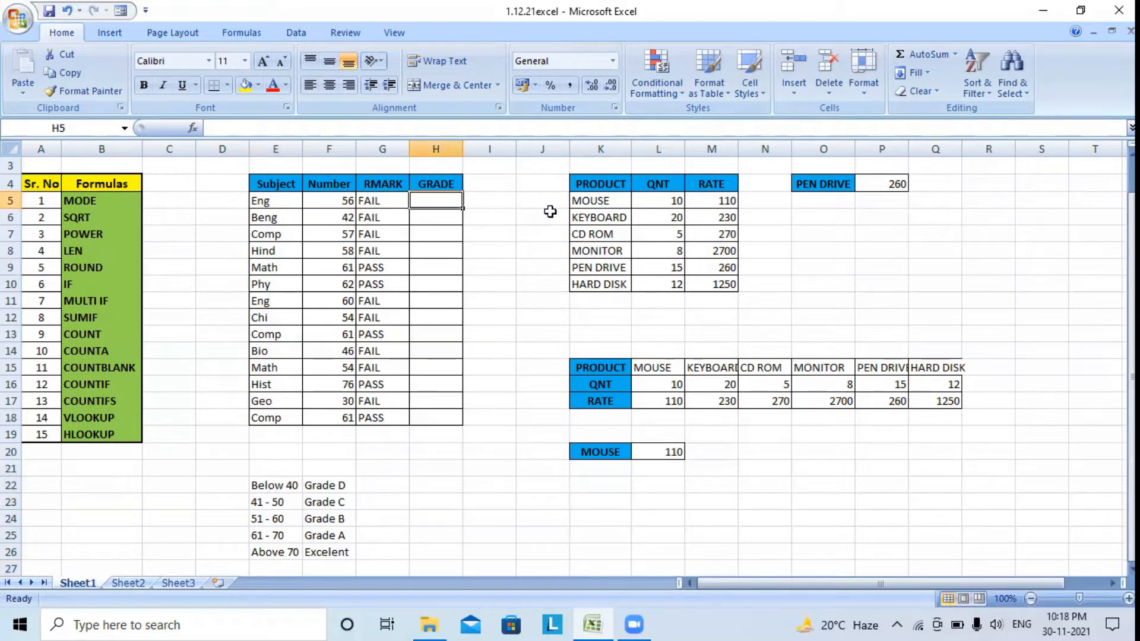
{"action": "type", "text": "="}
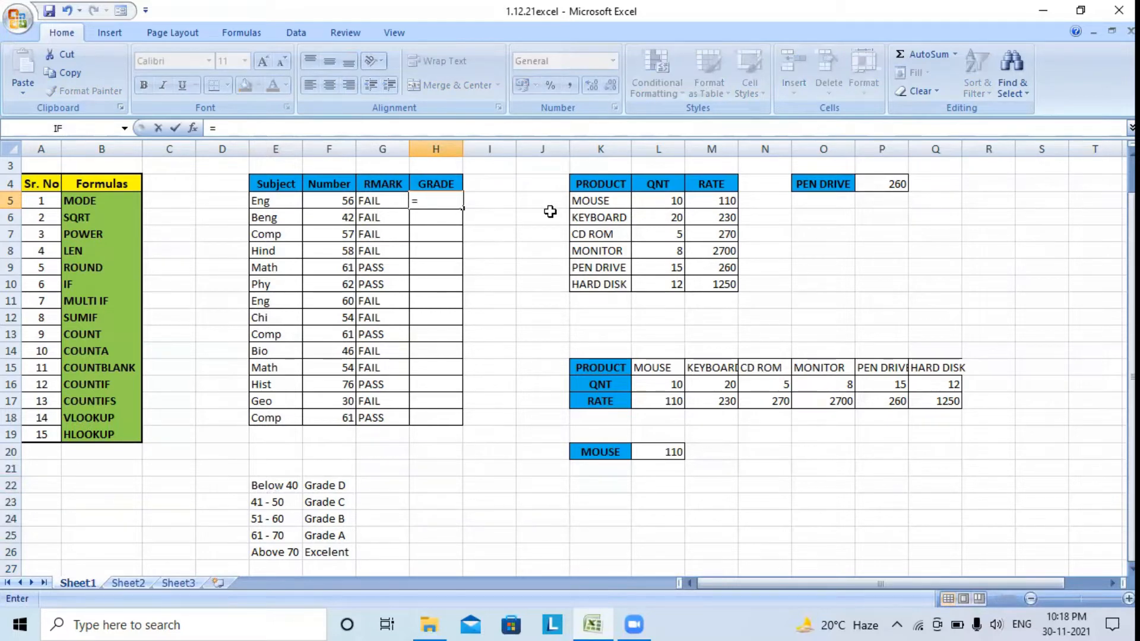
{"action": "type", "text": "if"}
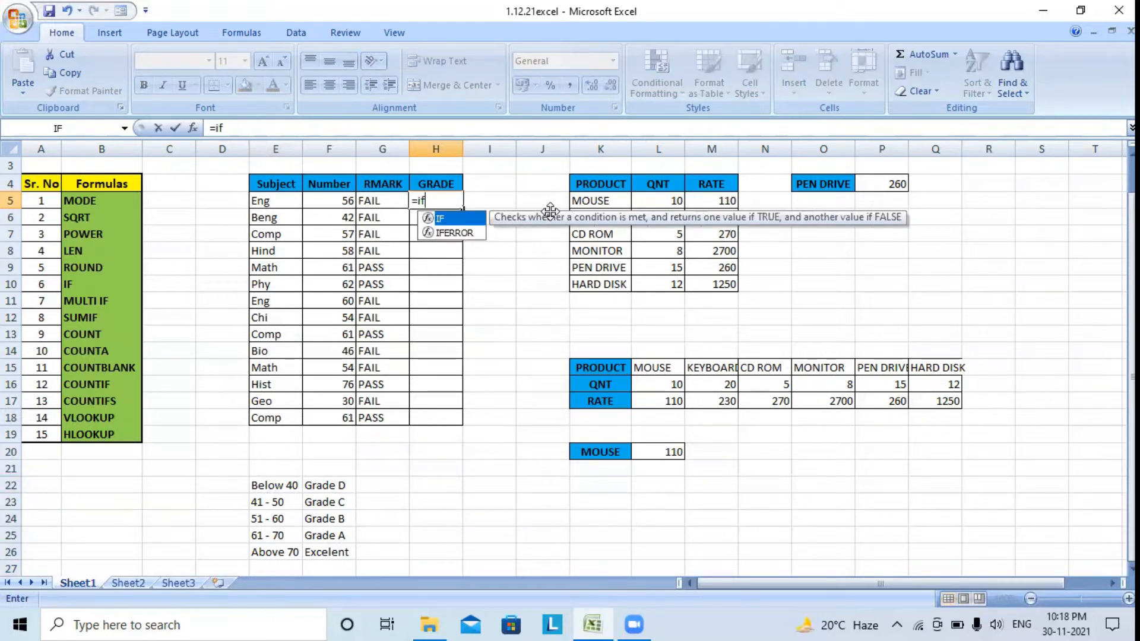
{"action": "type", "text": "("}
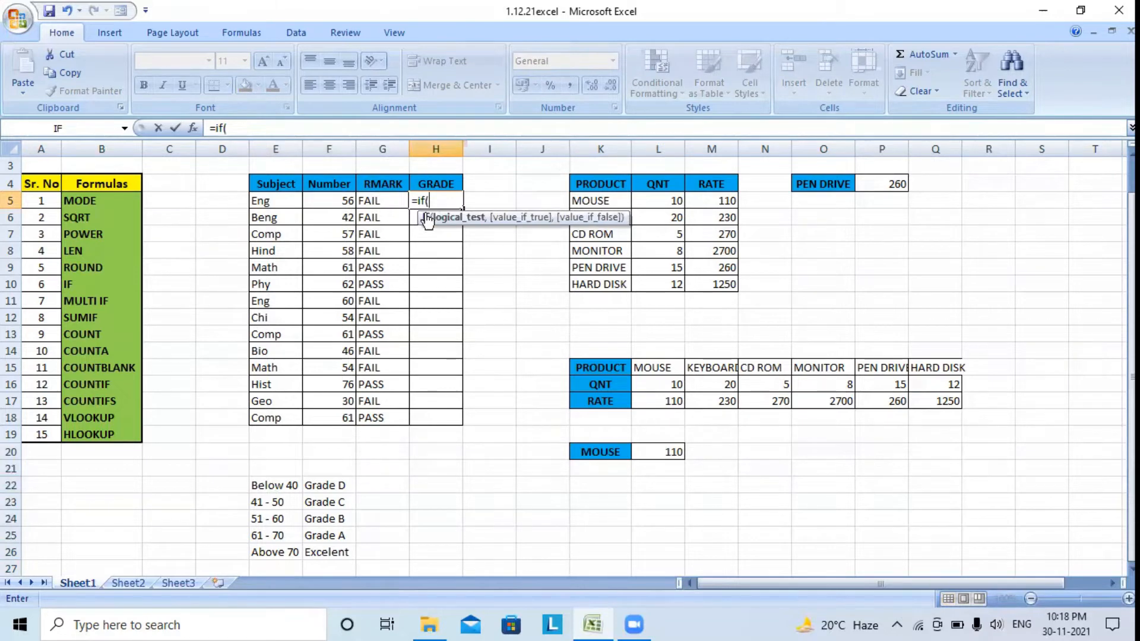
{"action": "left_click", "coordinate": [334, 198]}
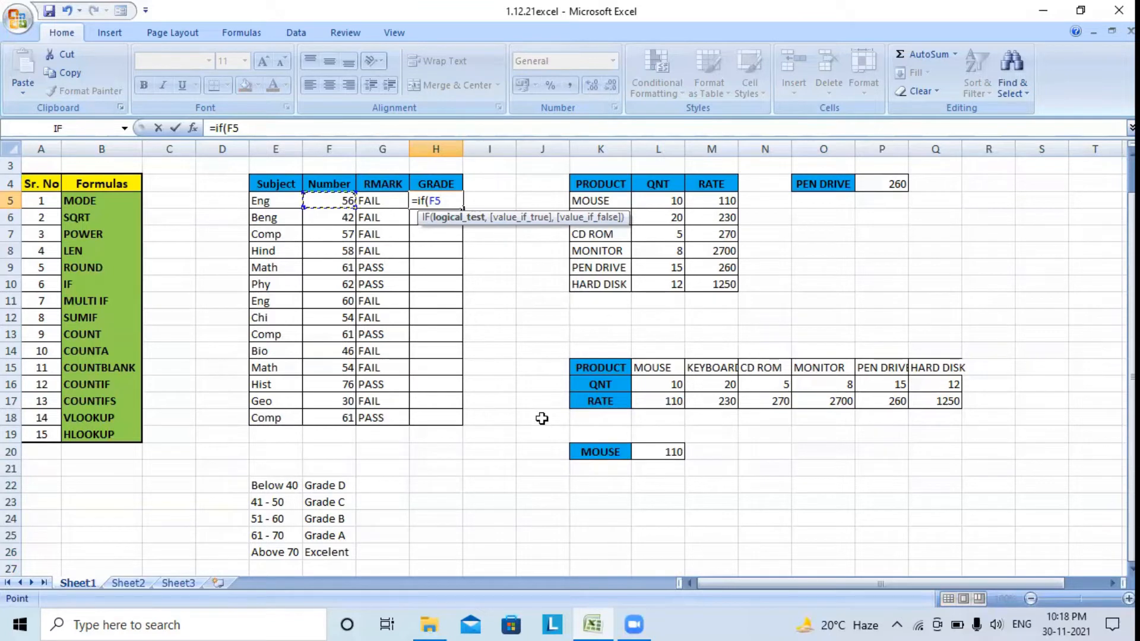
{"action": "type", "text": "<40,\""}
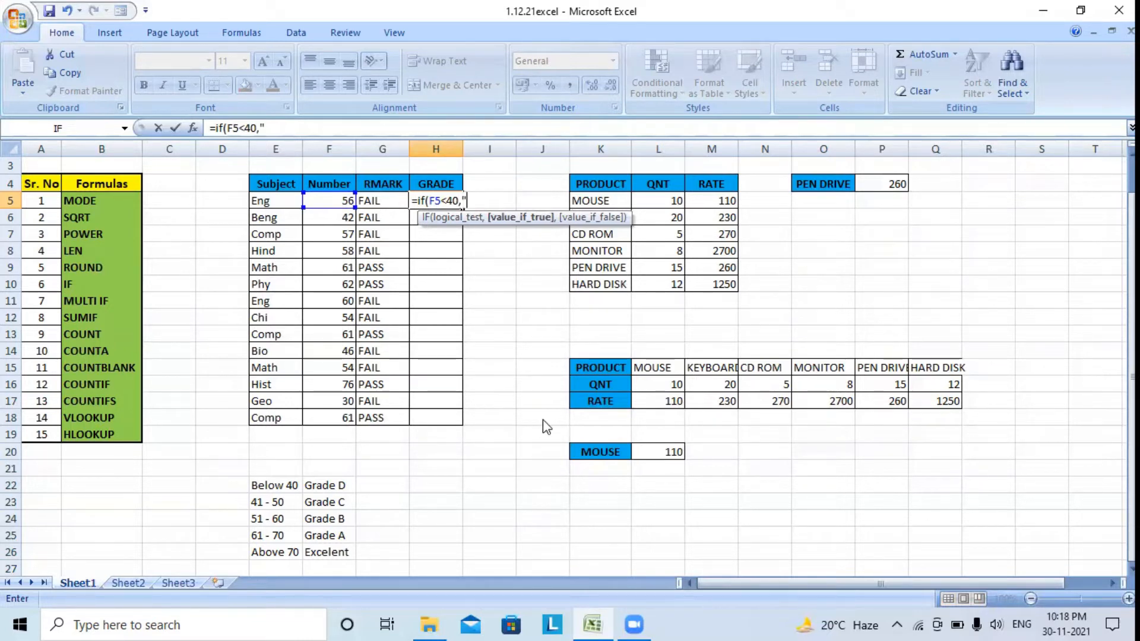
{"action": "type", "text": "Gr"}
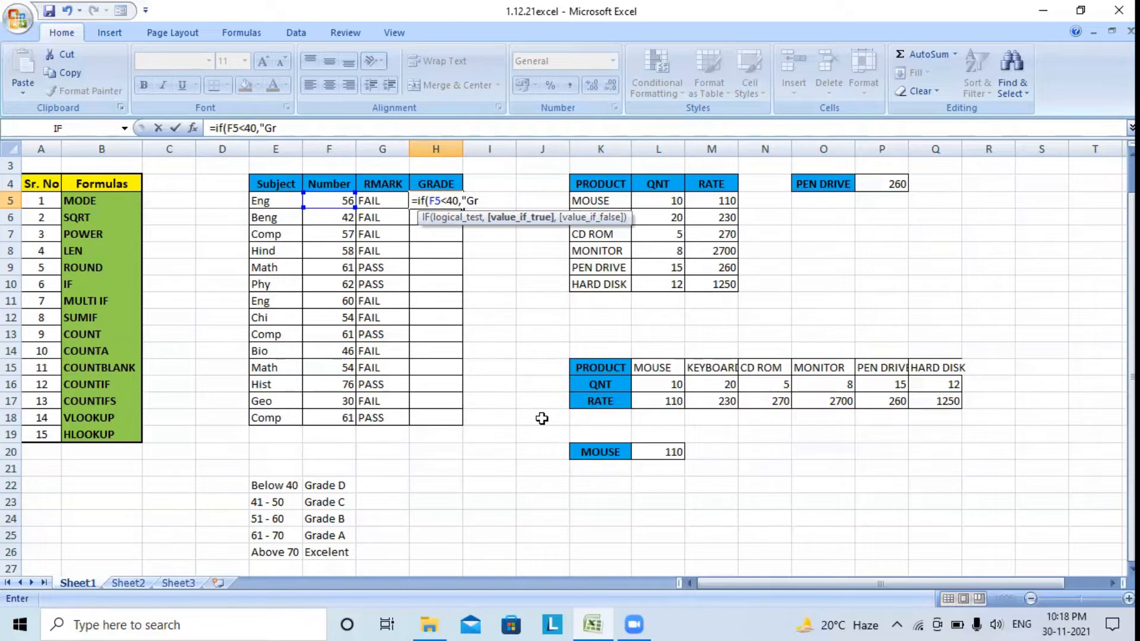
{"action": "type", "text": "ade D\""}
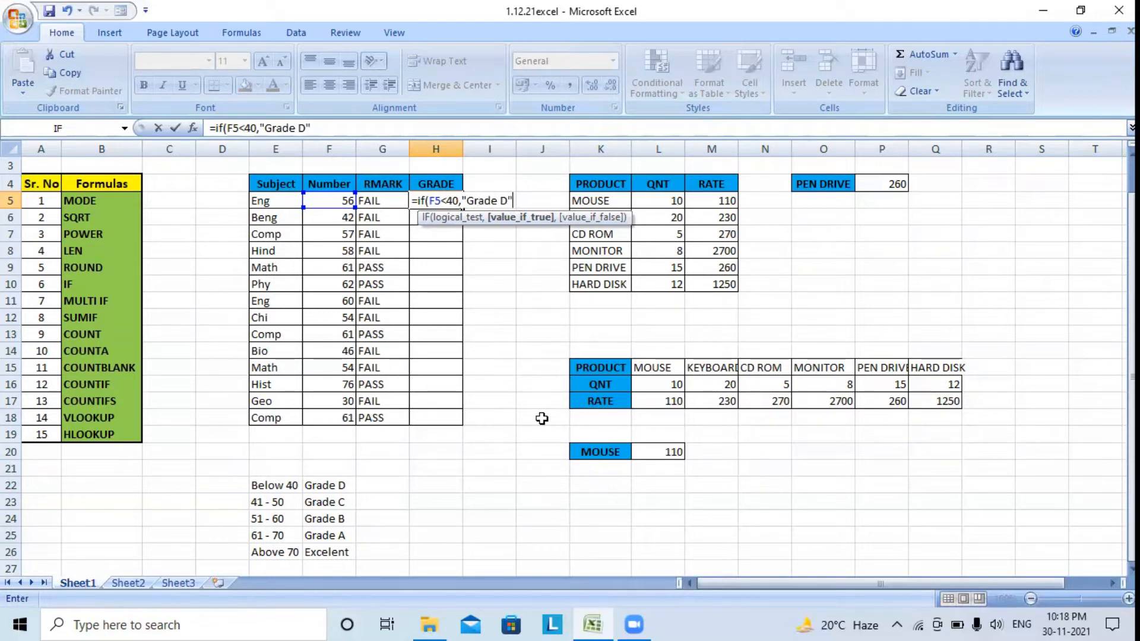
{"action": "type", "text": ","}
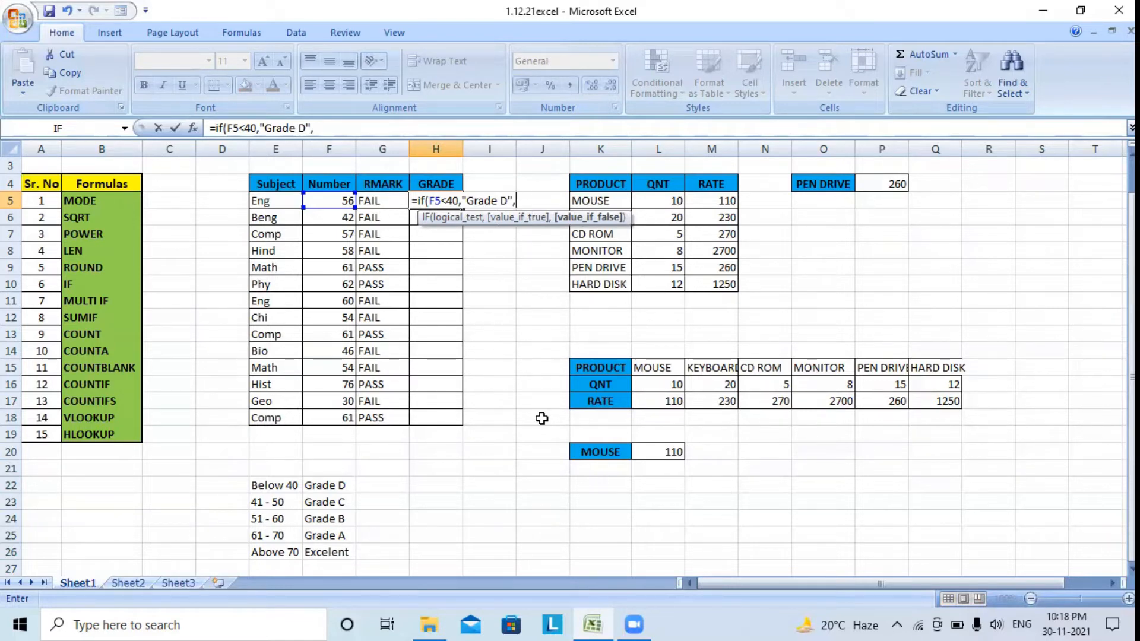
{"action": "type", "text": "if"}
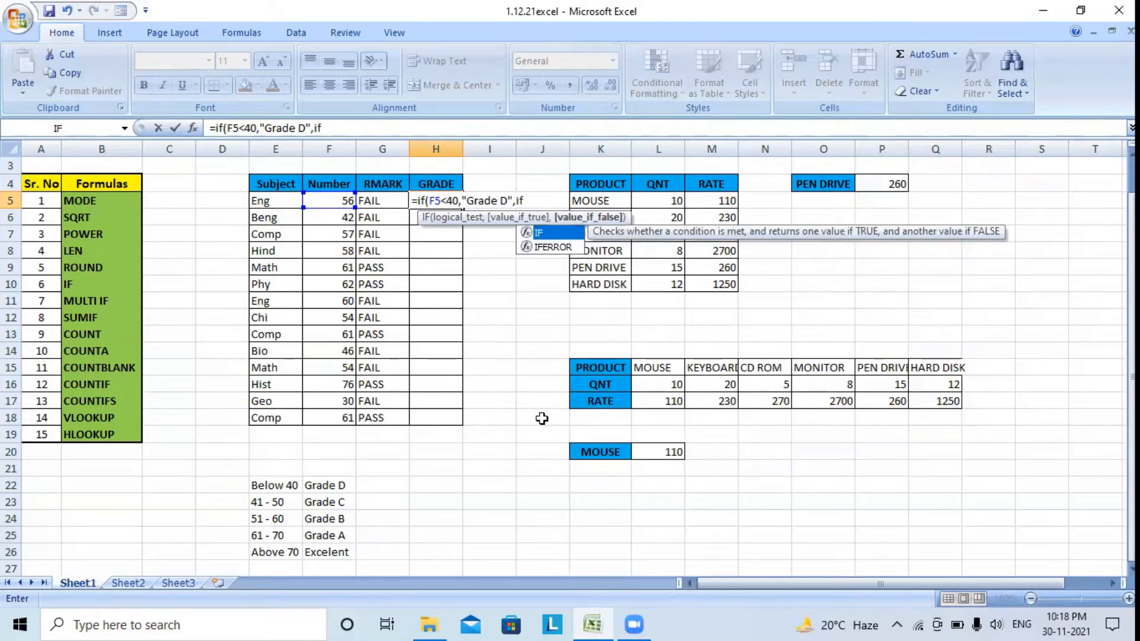
{"action": "type", "text": "("}
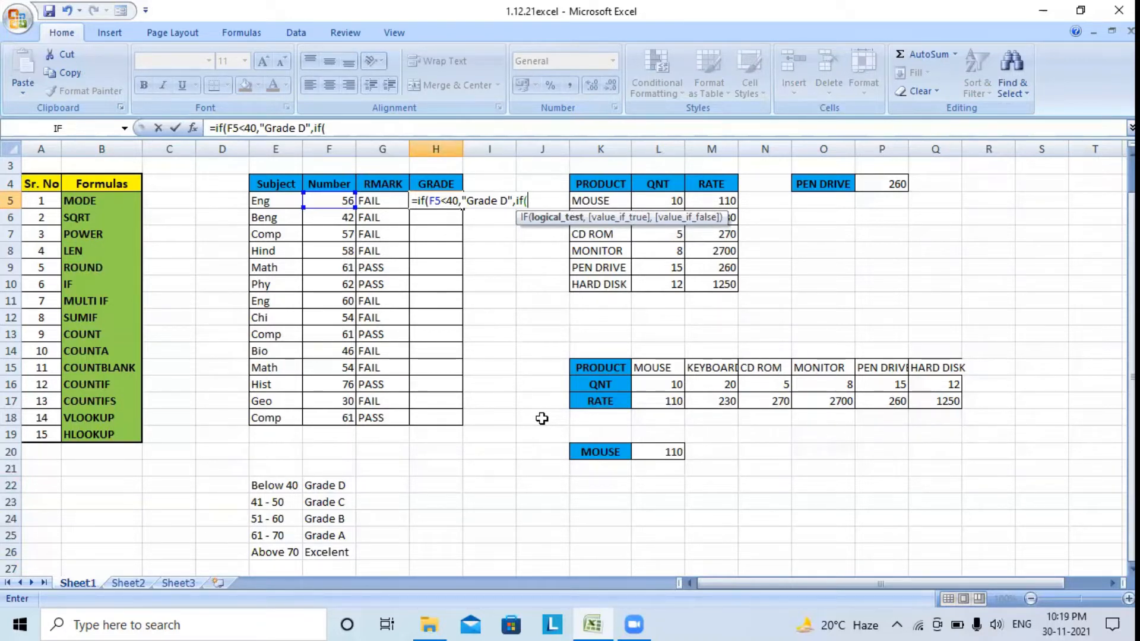
{"action": "left_click", "coordinate": [266, 503]}
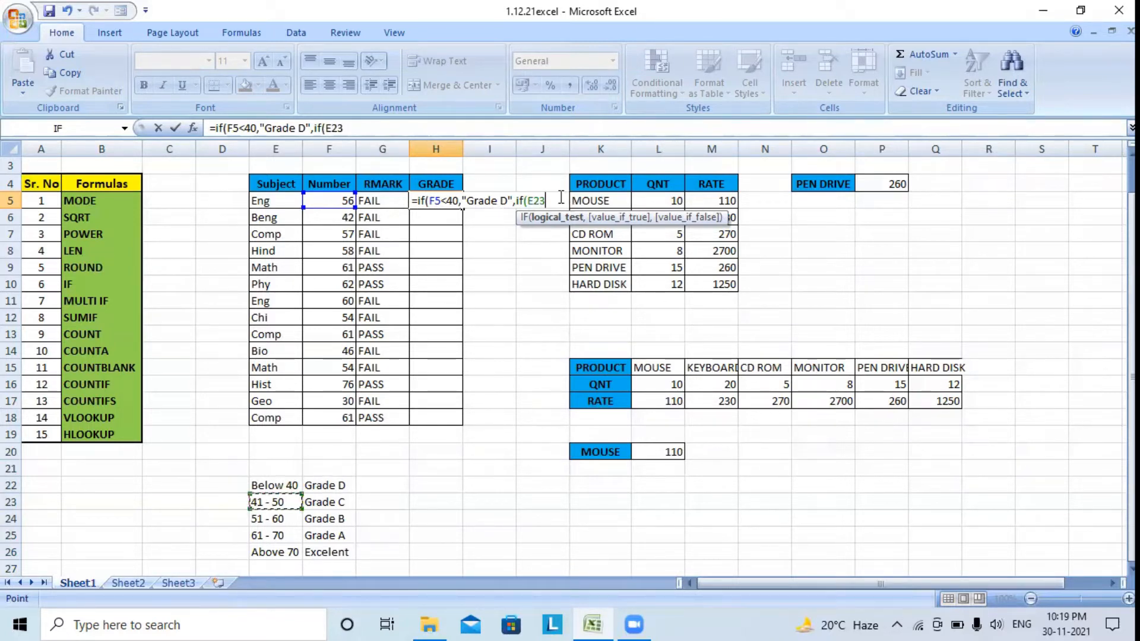
{"action": "left_click", "coordinate": [542, 200]}
{"action": "left_click", "coordinate": [448, 202]}
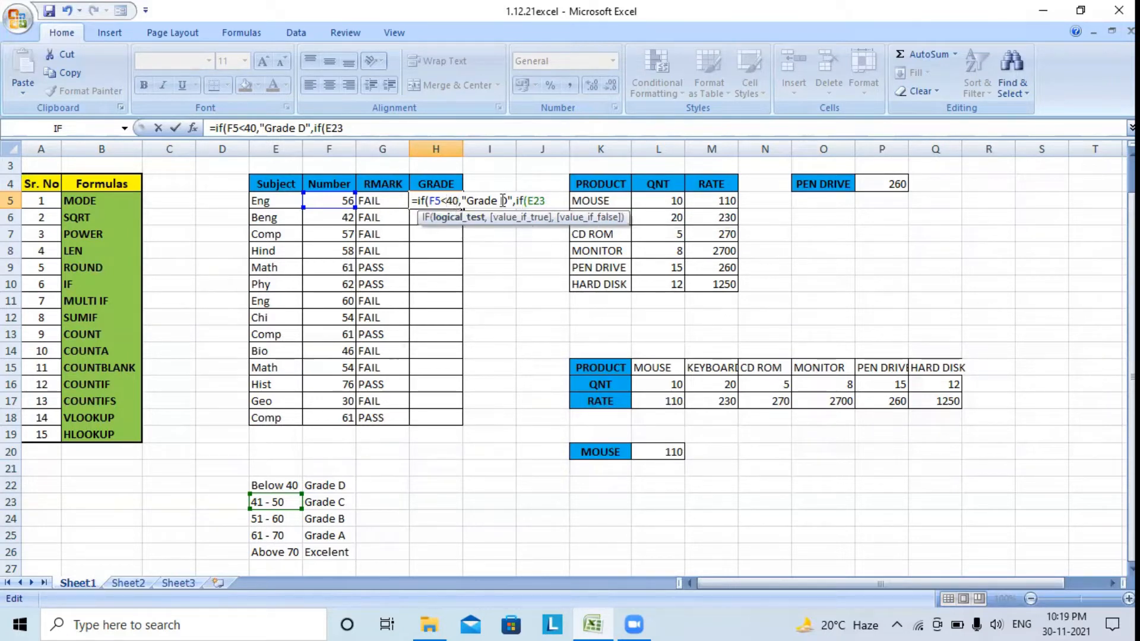
{"action": "left_click", "coordinate": [532, 200]}
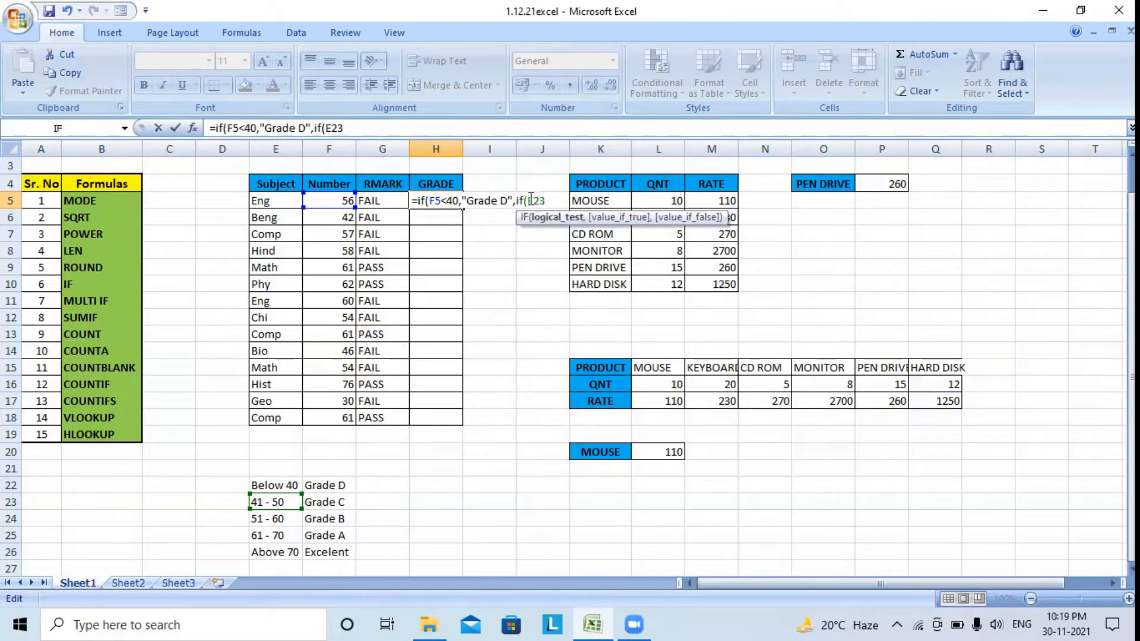
{"action": "double_click", "coordinate": [536, 200]}
{"action": "key", "text": "BackSpace"}
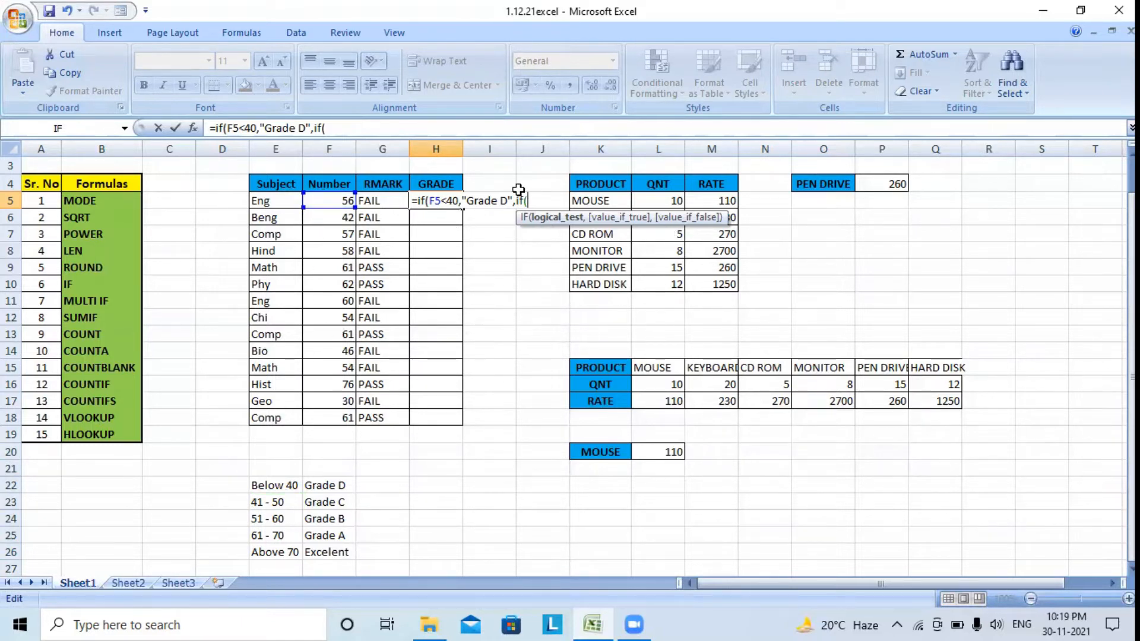
Step: Set the second IF's test in H5 to F5<=50 and change the first IF's test to F5<=40
{"action": "left_click", "coordinate": [347, 202]}
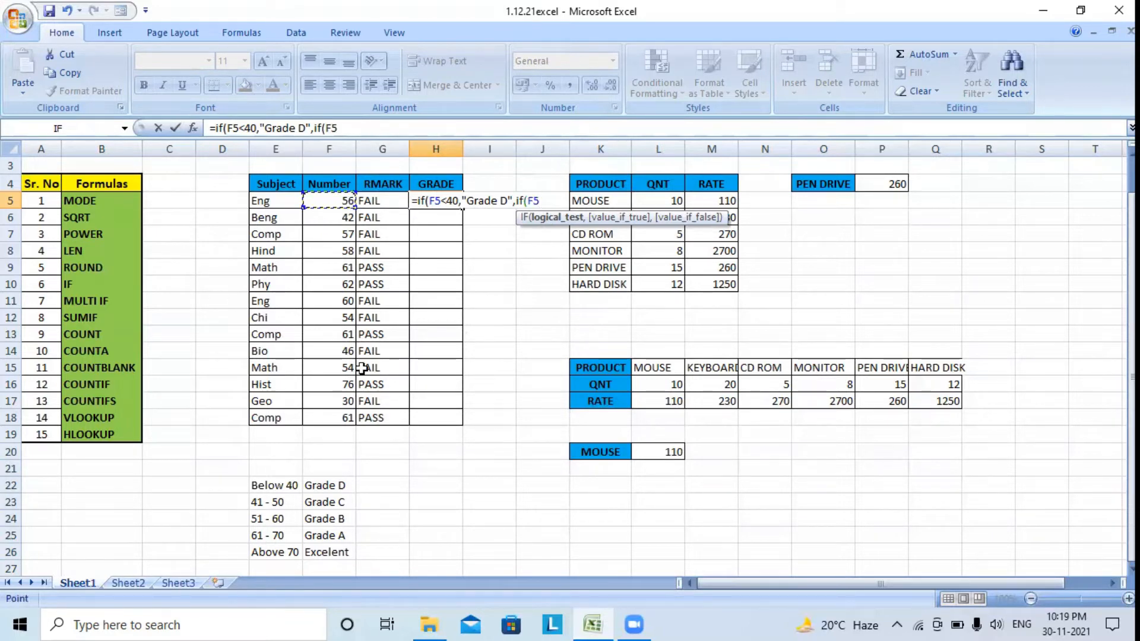
{"action": "type", "text": "<=50"}
{"action": "left_click", "coordinate": [448, 201]}
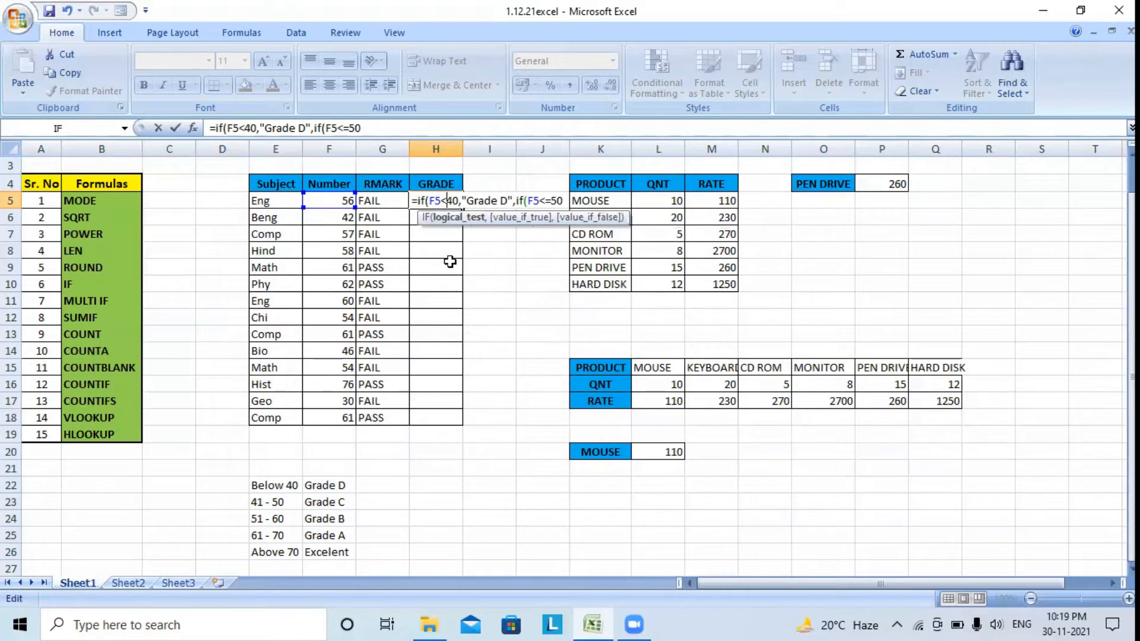
{"action": "type", "text": "="}
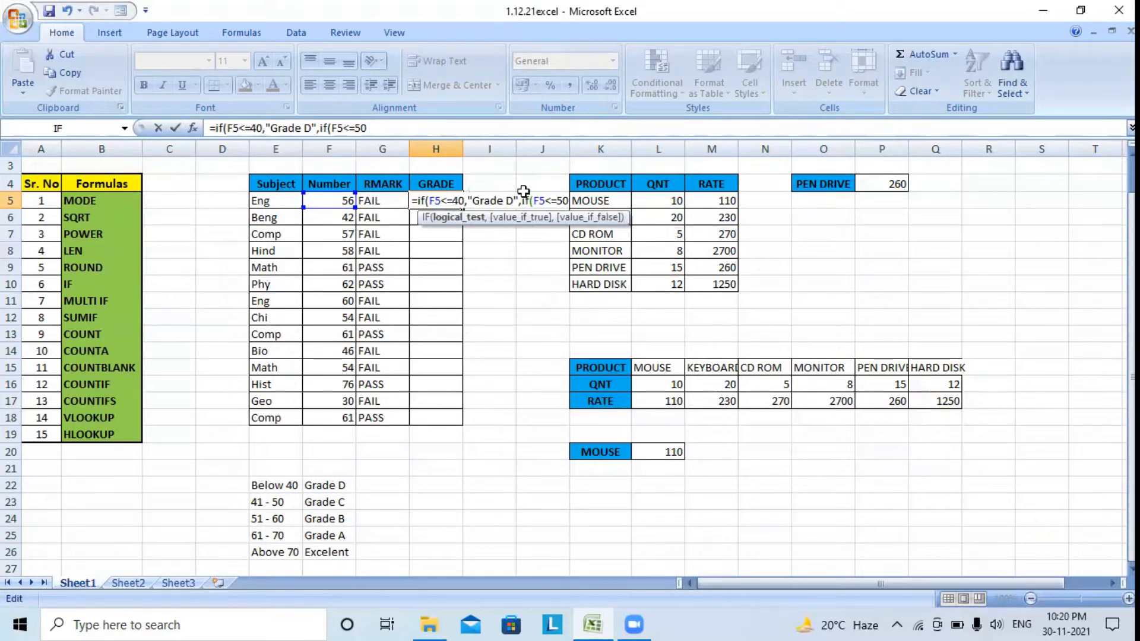
Step: Make the second IF in the H5 formula return "Grade C" when its condition is true
{"action": "left_click", "coordinate": [564, 201]}
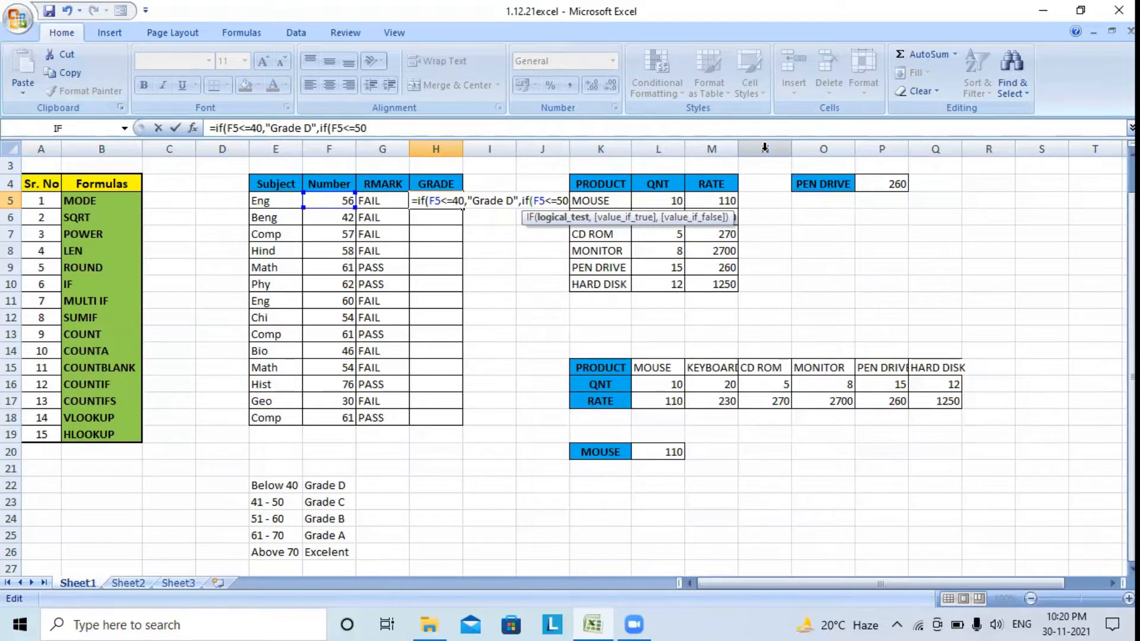
{"action": "left_click", "coordinate": [374, 127]}
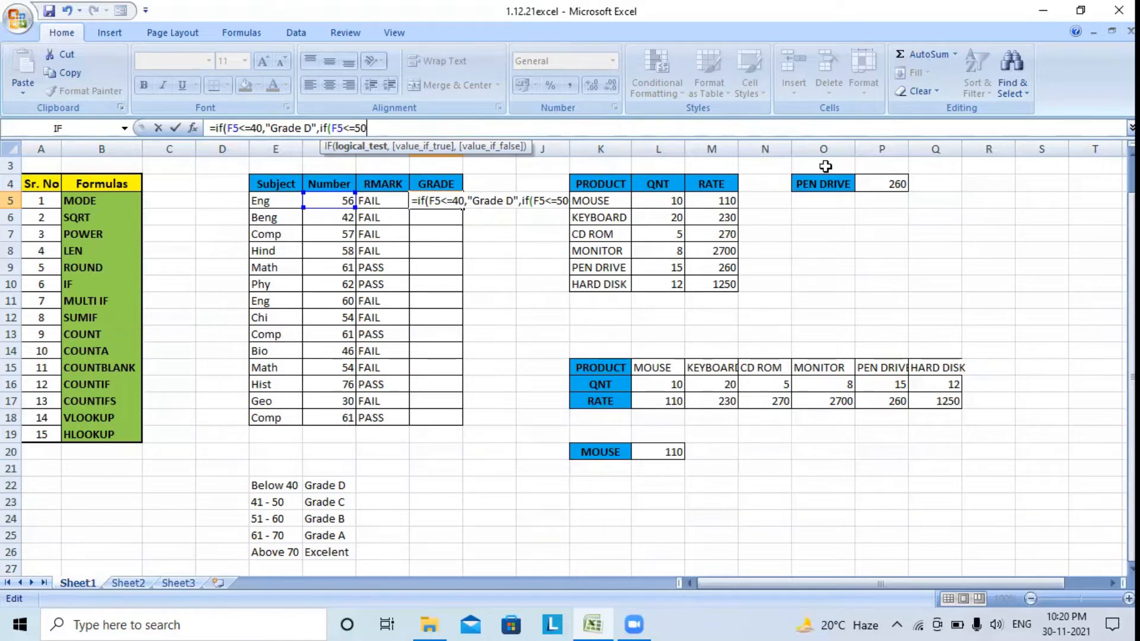
{"action": "type", "text": ",\"Gr"}
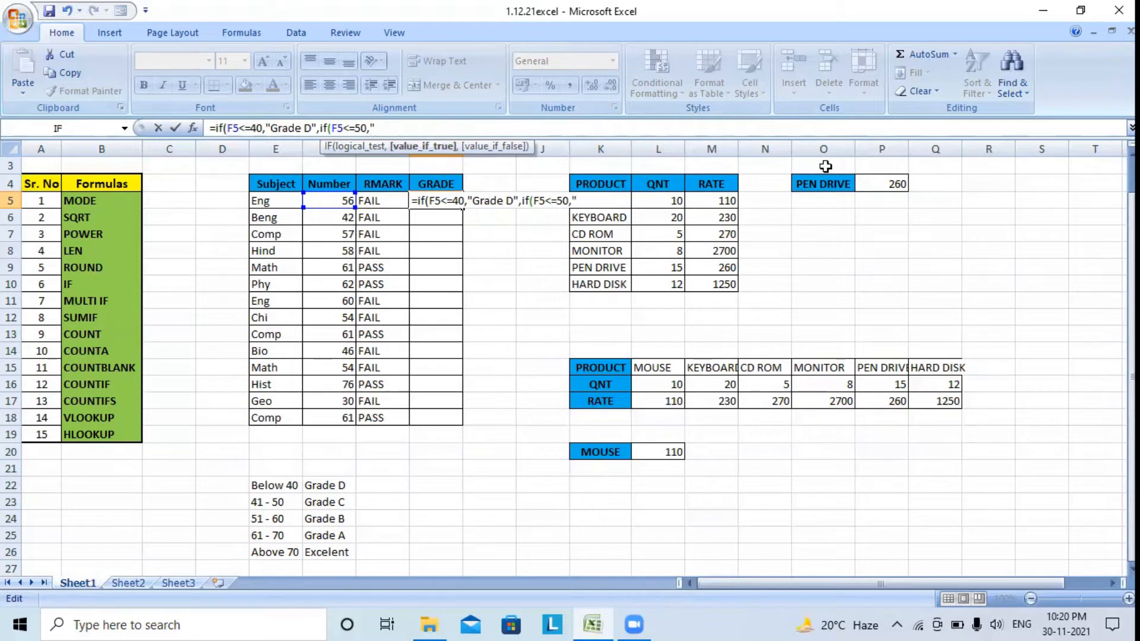
{"action": "type", "text": "ade "}
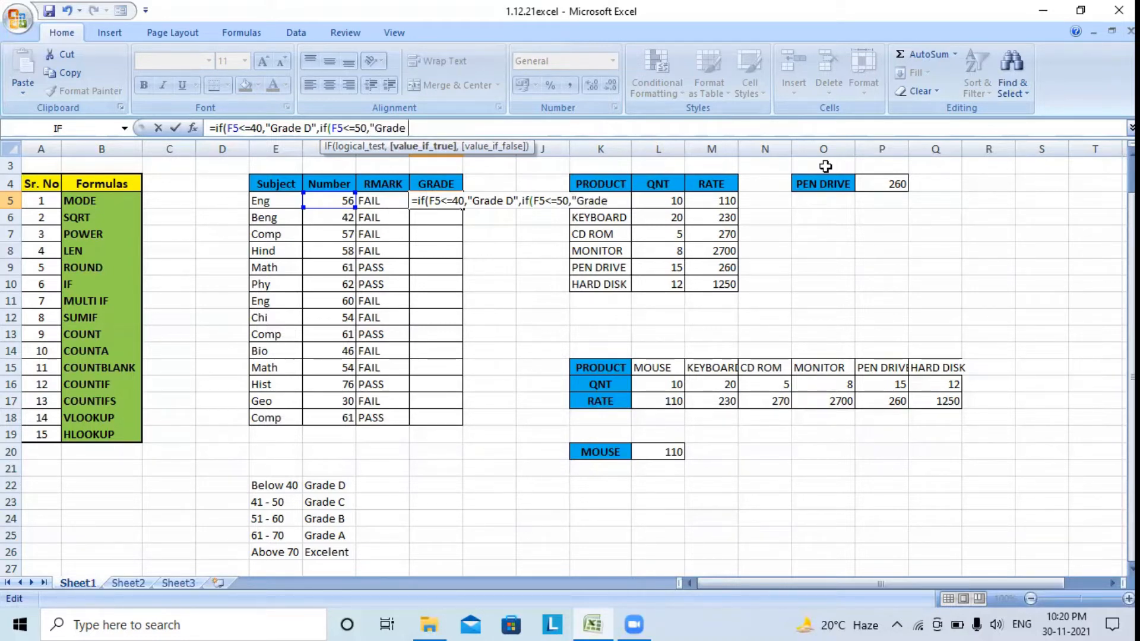
{"action": "type", "text": "C\","}
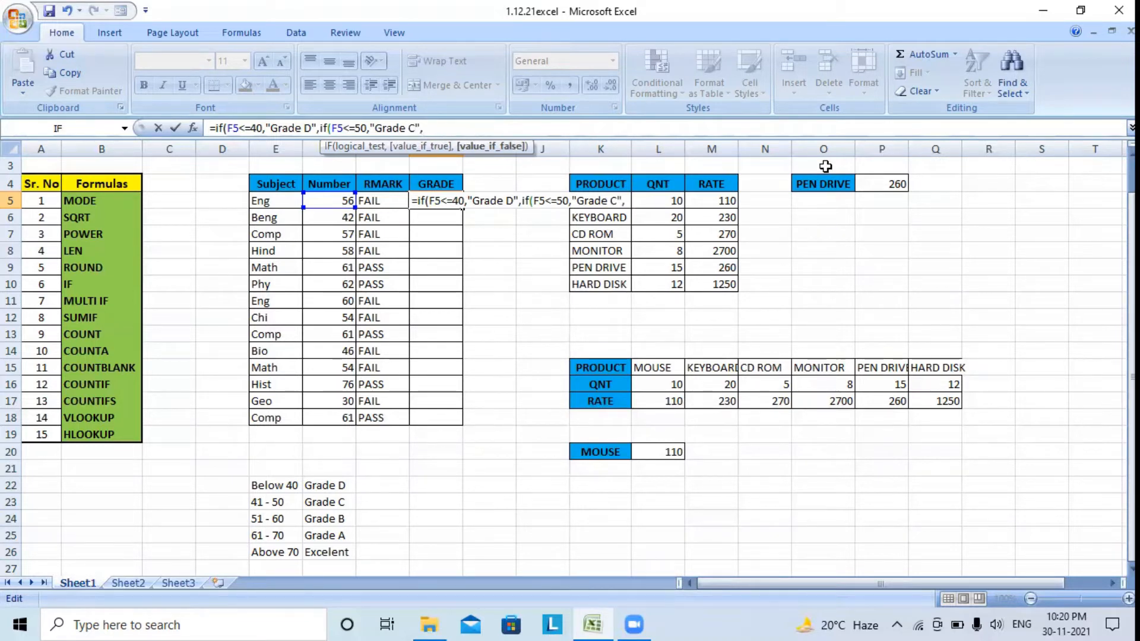
Step: Nest a third IF in the H5 formula that returns "Grade B" when F5<=60
{"action": "type", "text": "if"}
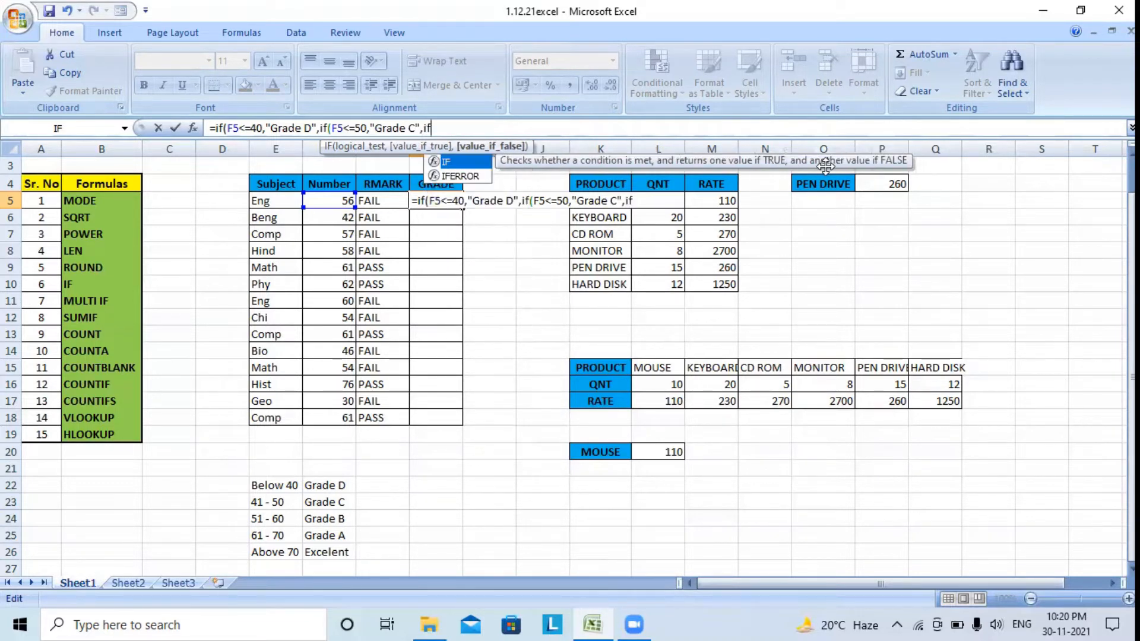
{"action": "type", "text": "("}
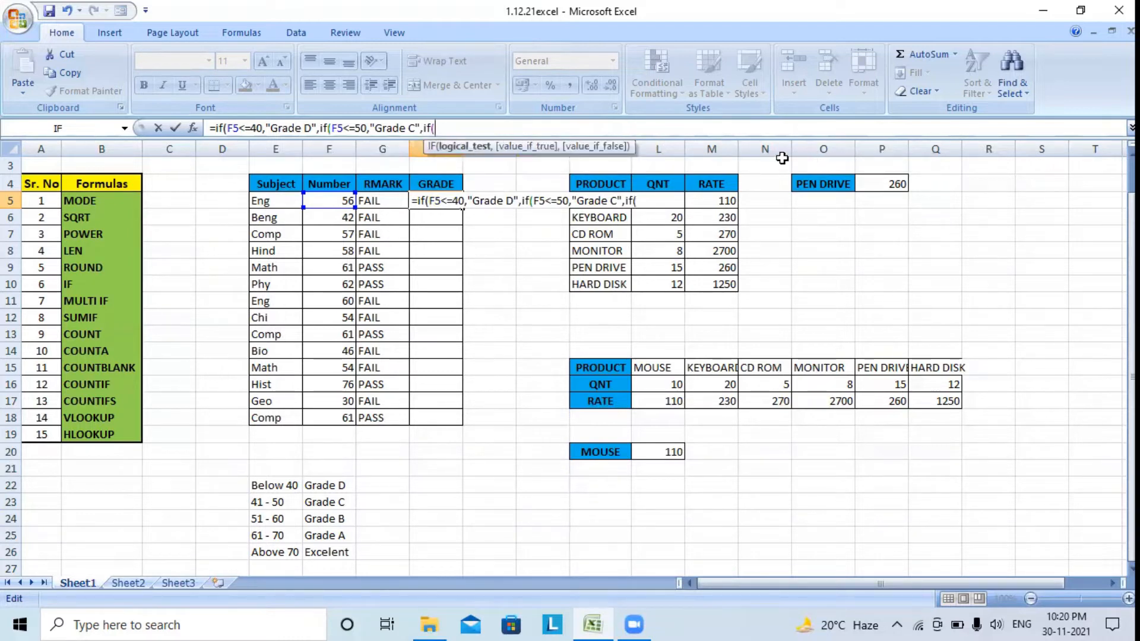
{"action": "left_click", "coordinate": [315, 203]}
{"action": "type", "text": "<=60"}
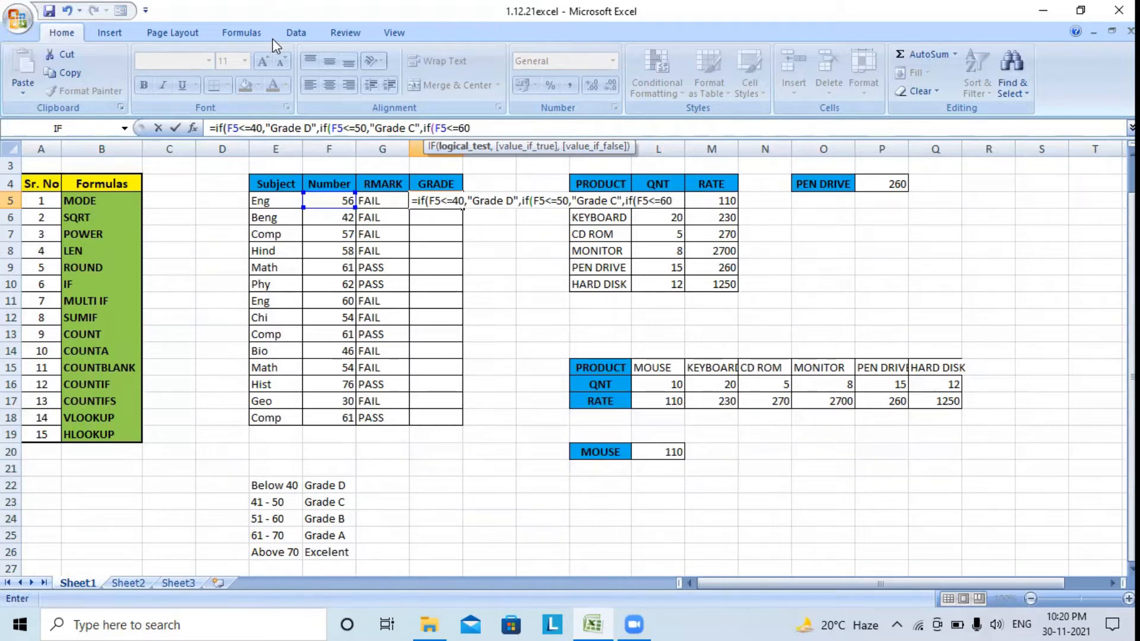
{"action": "type", "text": ",\""}
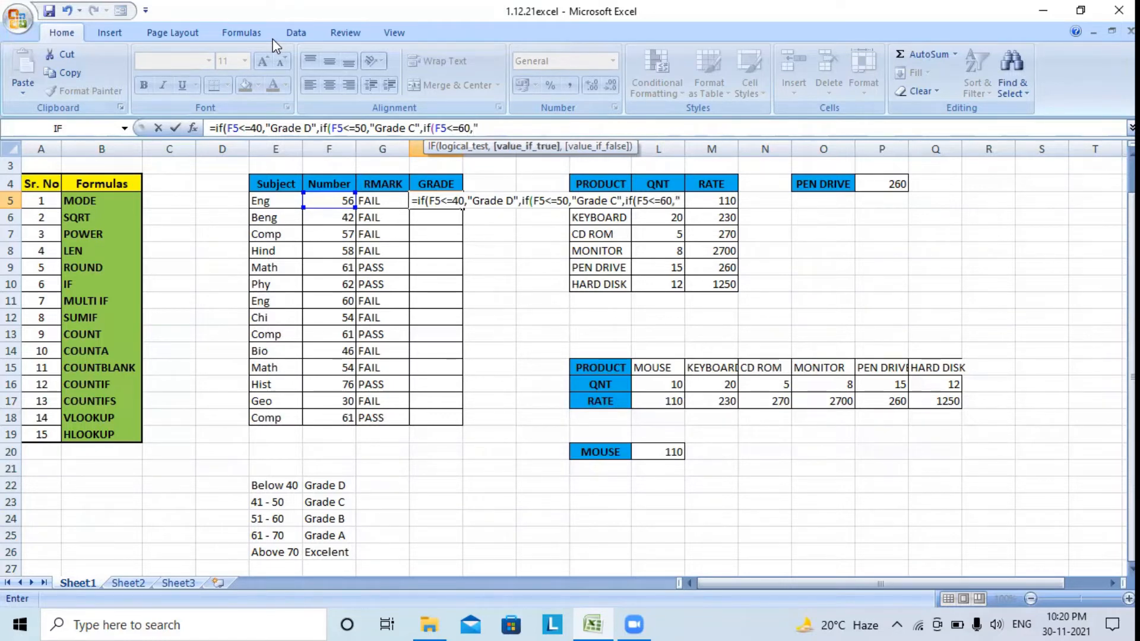
{"action": "type", "text": "Grade"}
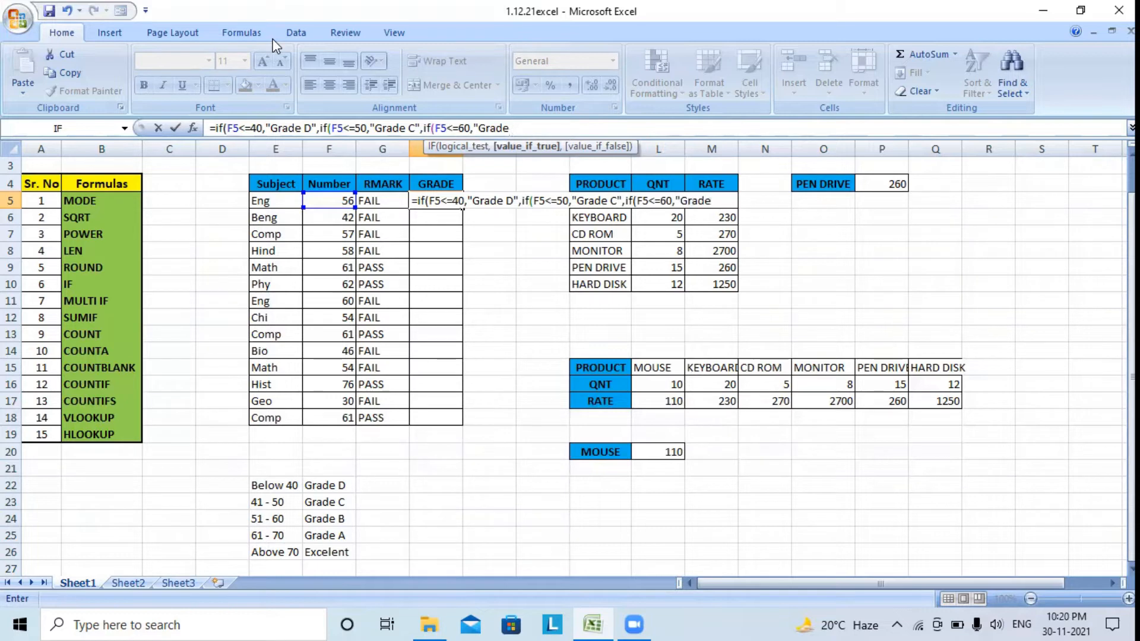
{"action": "type", "text": " B\","}
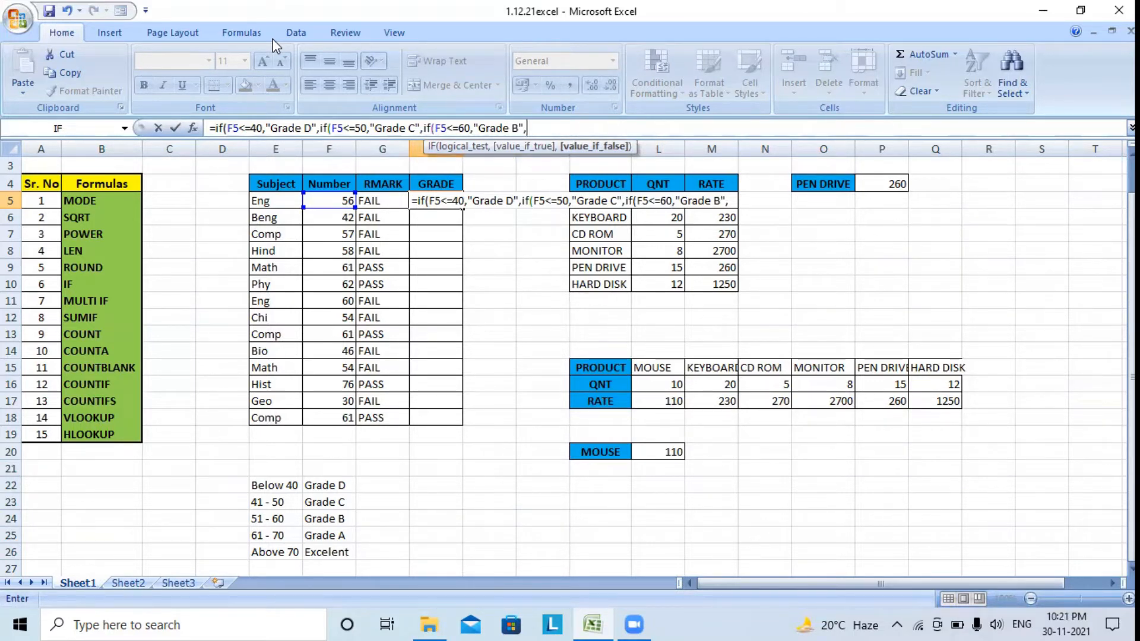
Step: Nest a fourth IF in the H5 formula that returns "Grade A" when F5<=70
{"action": "type", "text": "if"}
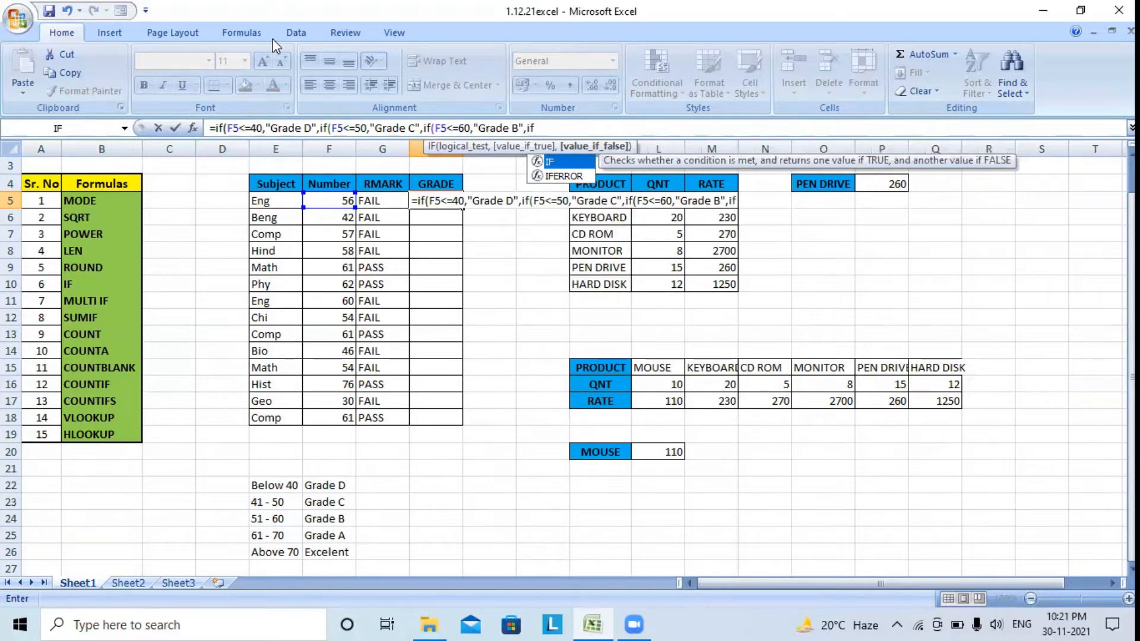
{"action": "type", "text": "("}
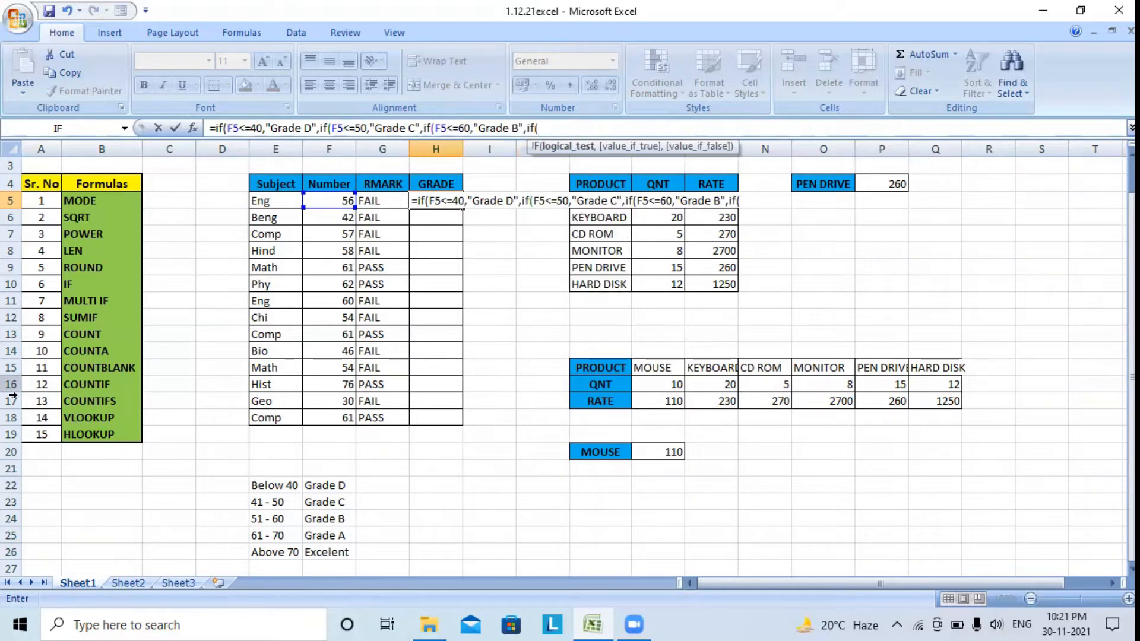
{"action": "left_click", "coordinate": [319, 200]}
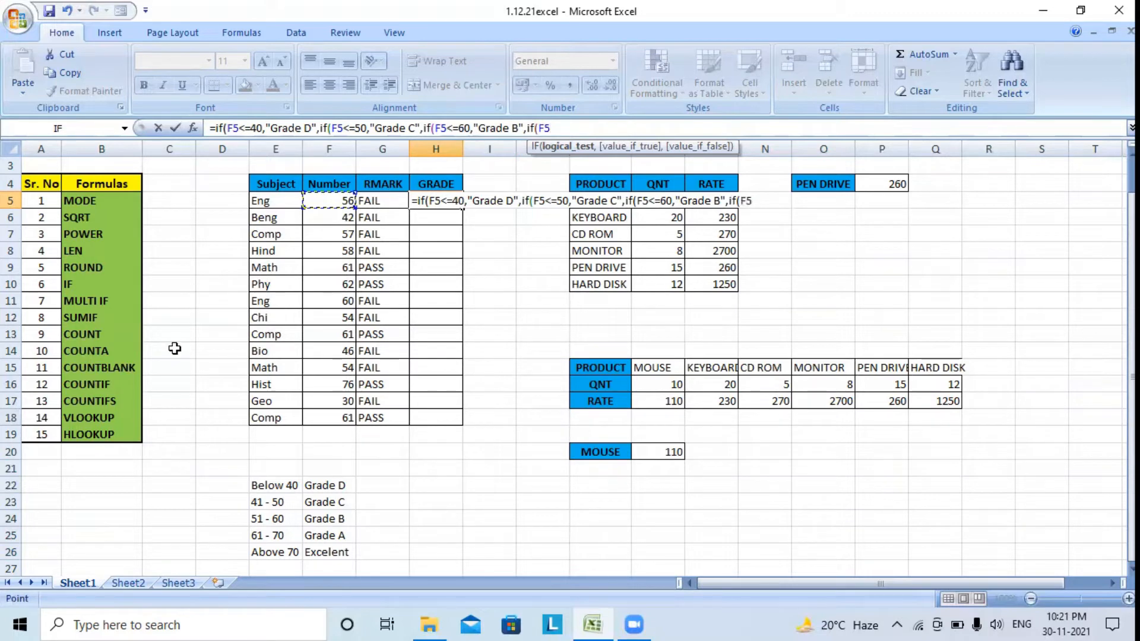
{"action": "type", "text": "<=70"}
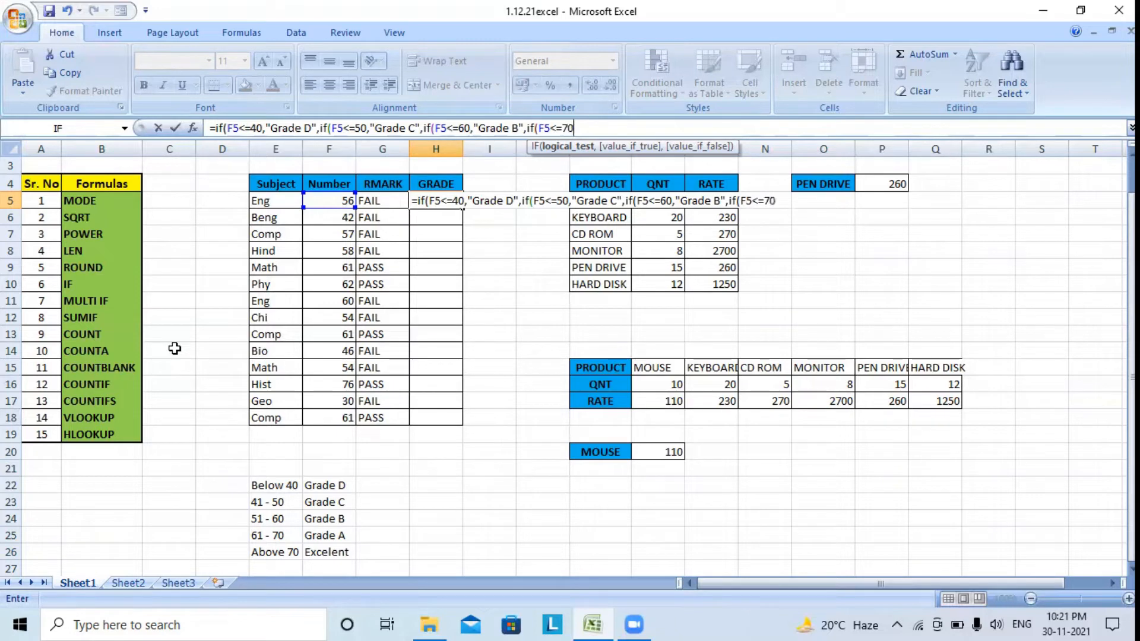
{"action": "type", "text": ","}
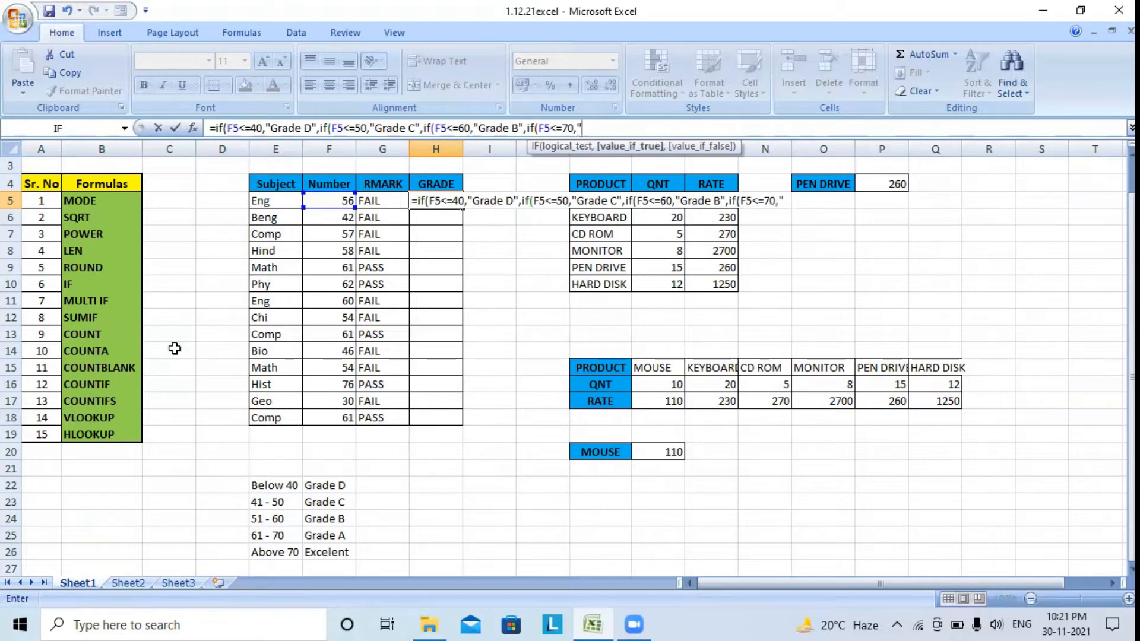
{"action": "type", "text": "\"Grade A\""}
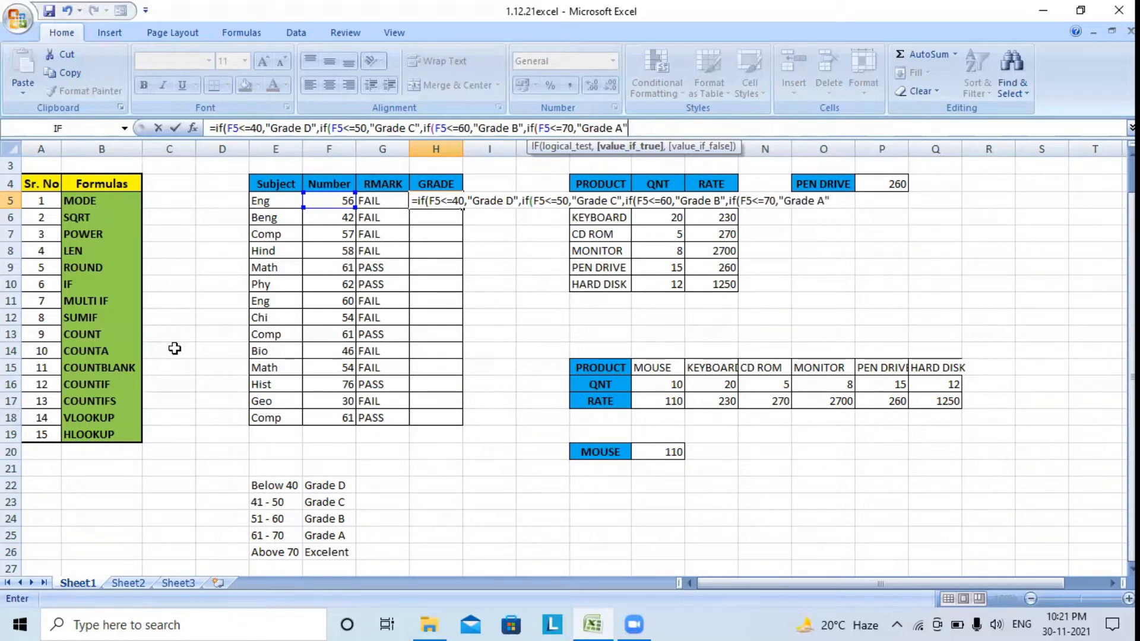
{"action": "type", "text": ","}
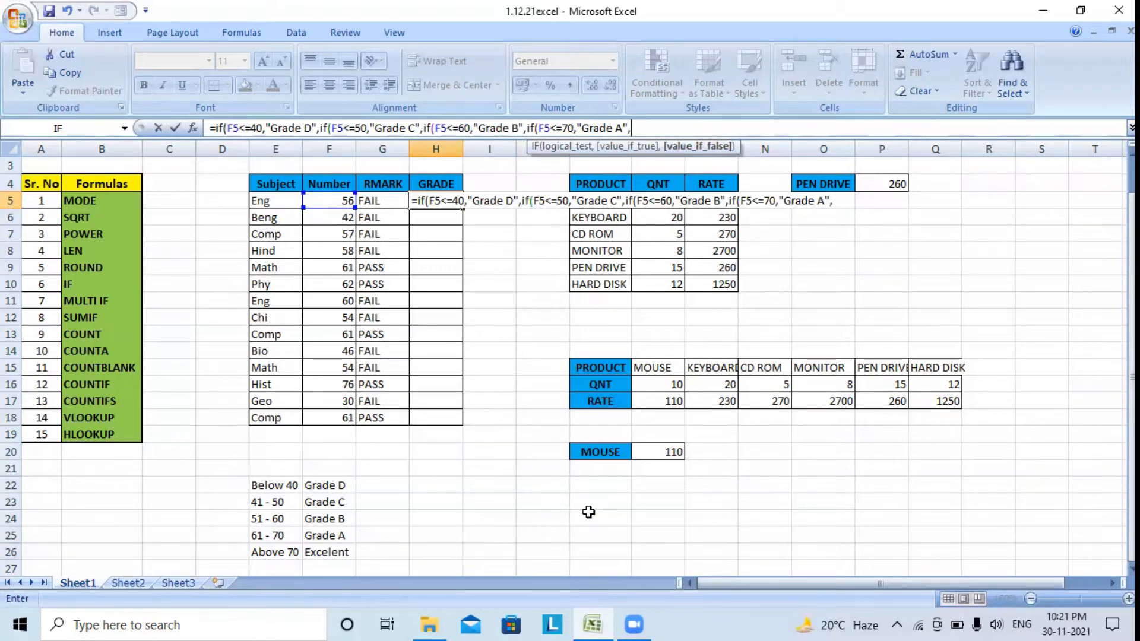
Step: Complete the H5 formula with "Excelent" as the final false value, close all four IFs and enter it
{"action": "type", "text": "\"Exce"}
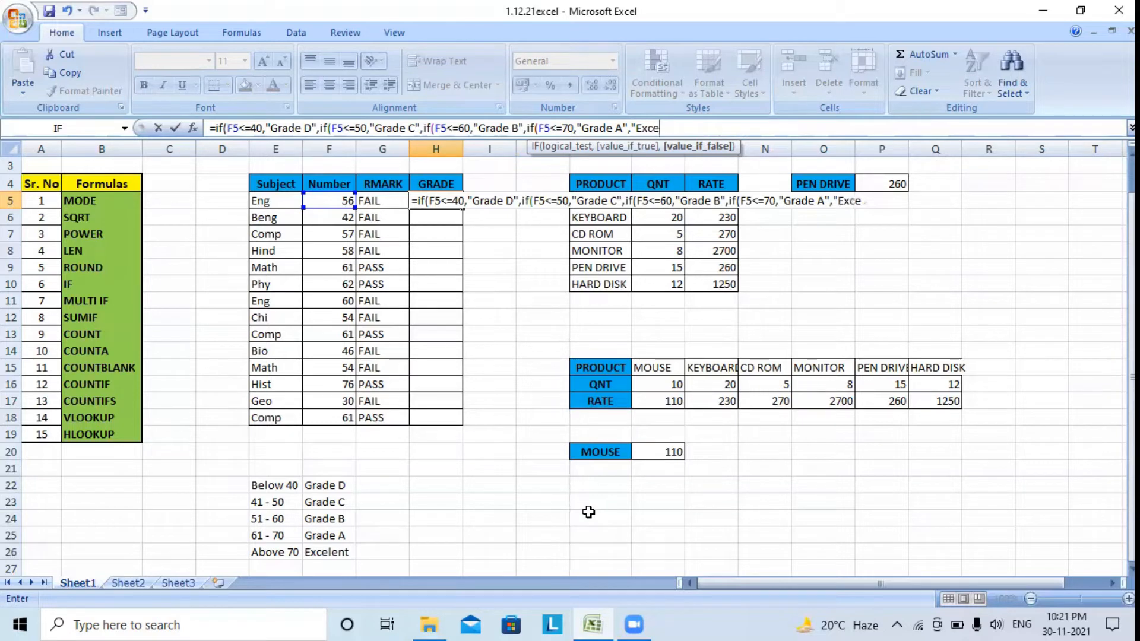
{"action": "type", "text": "lent"}
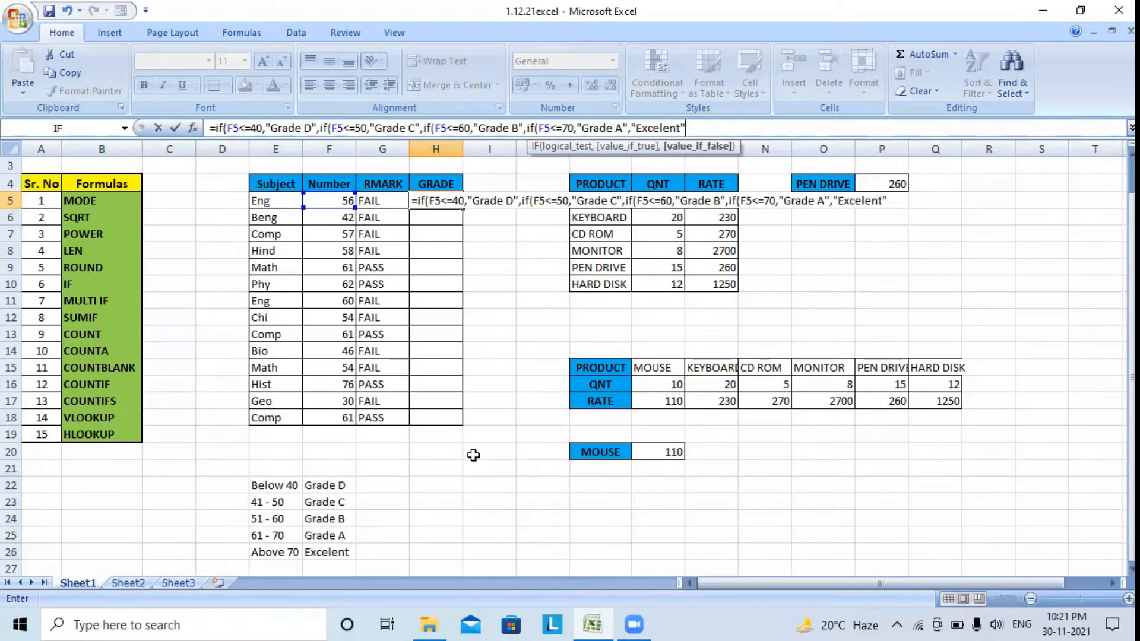
{"action": "type", "text": ")))"}
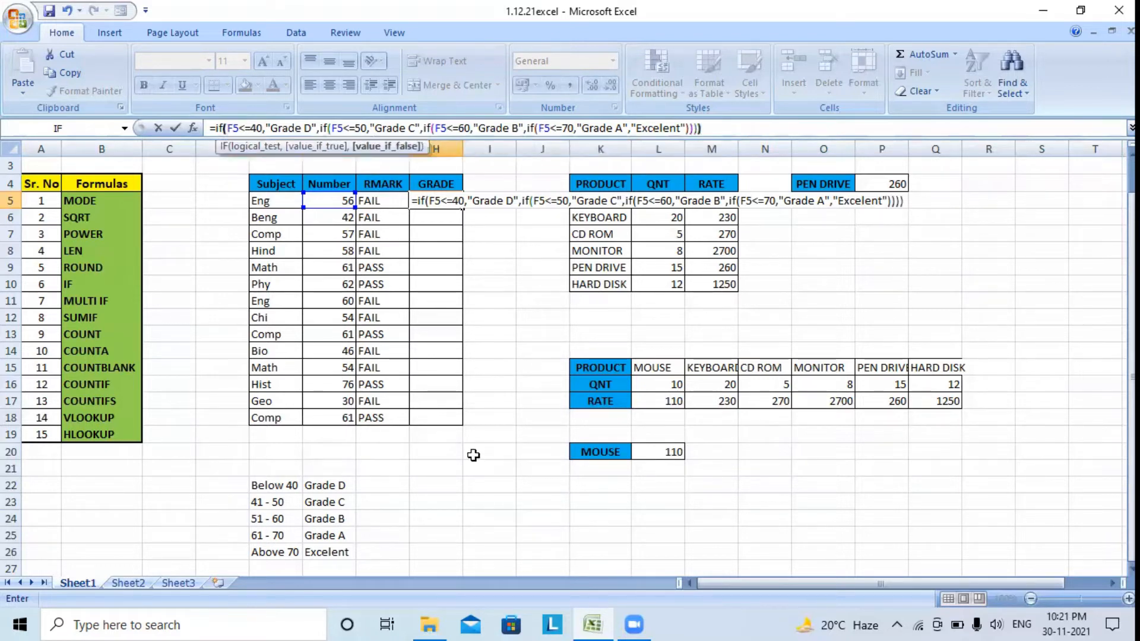
{"action": "type", "text": ")"}
{"action": "key", "text": "Return"}
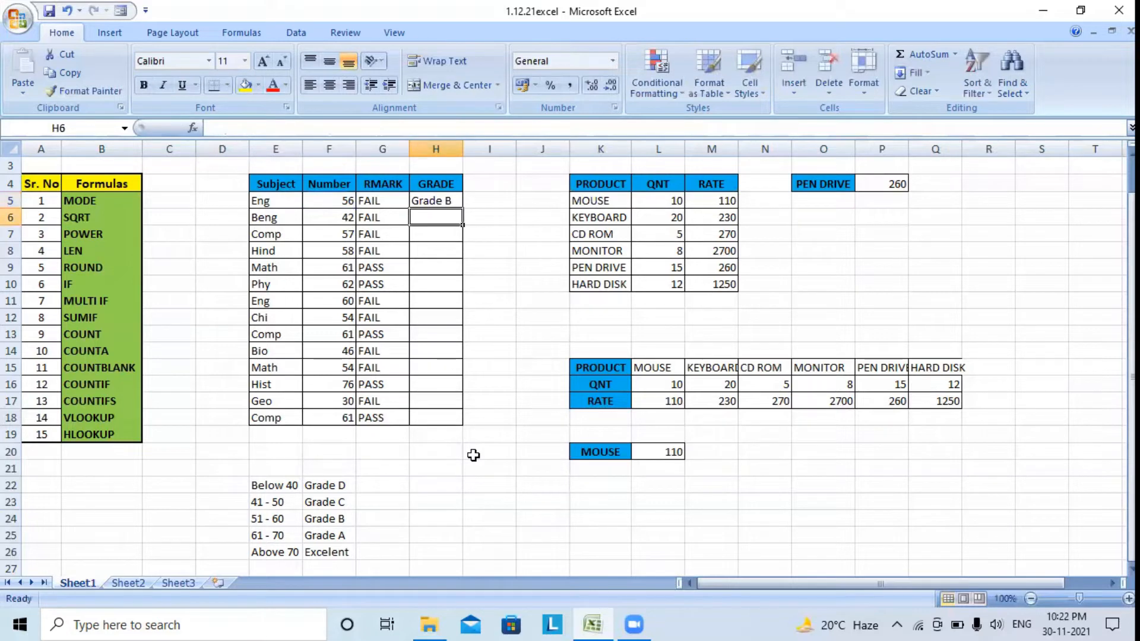
Step: Fill the grade formula from H5 down through H18 to grade every subject row
{"action": "left_click", "coordinate": [446, 200]}
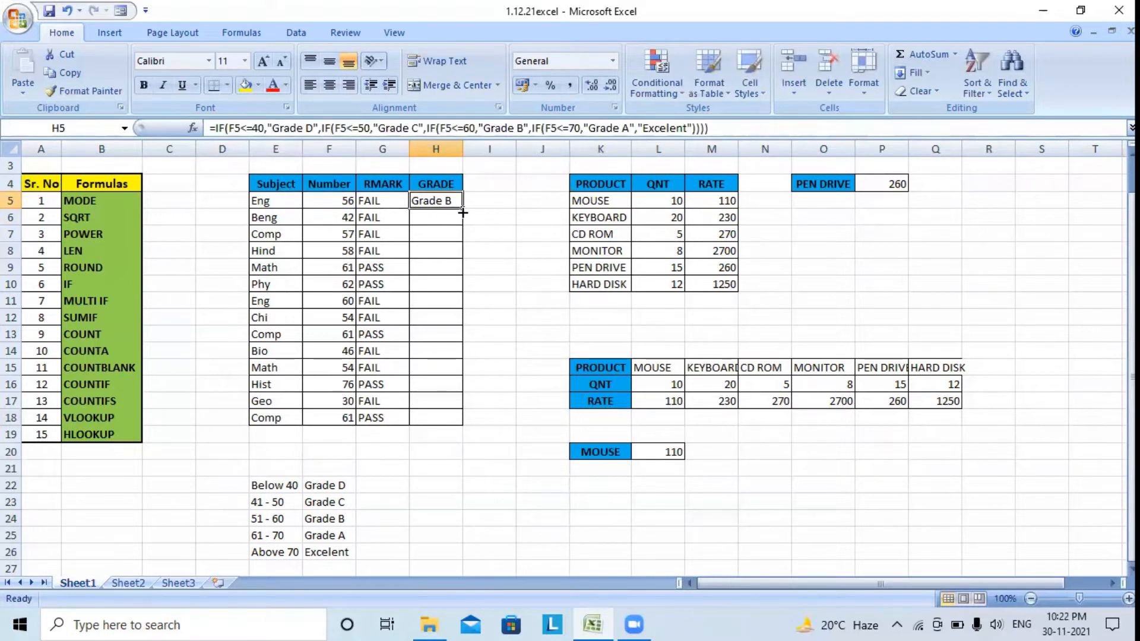
{"action": "left_click_drag", "start_coordinate": [463, 209], "coordinate": [466, 425]}
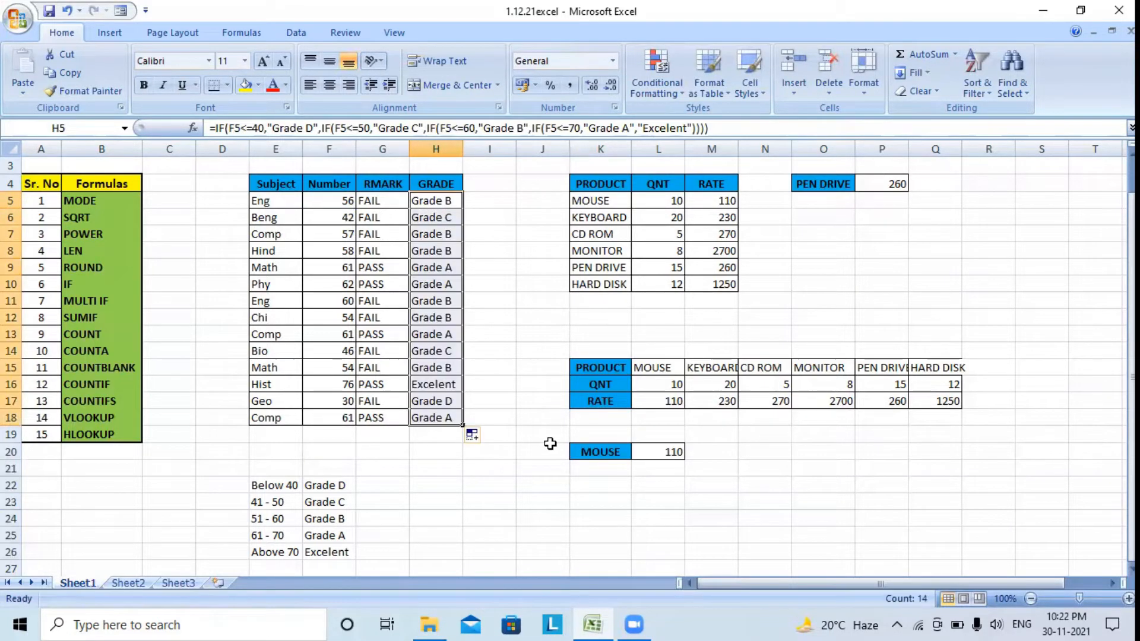
{"action": "left_click", "coordinate": [527, 380]}
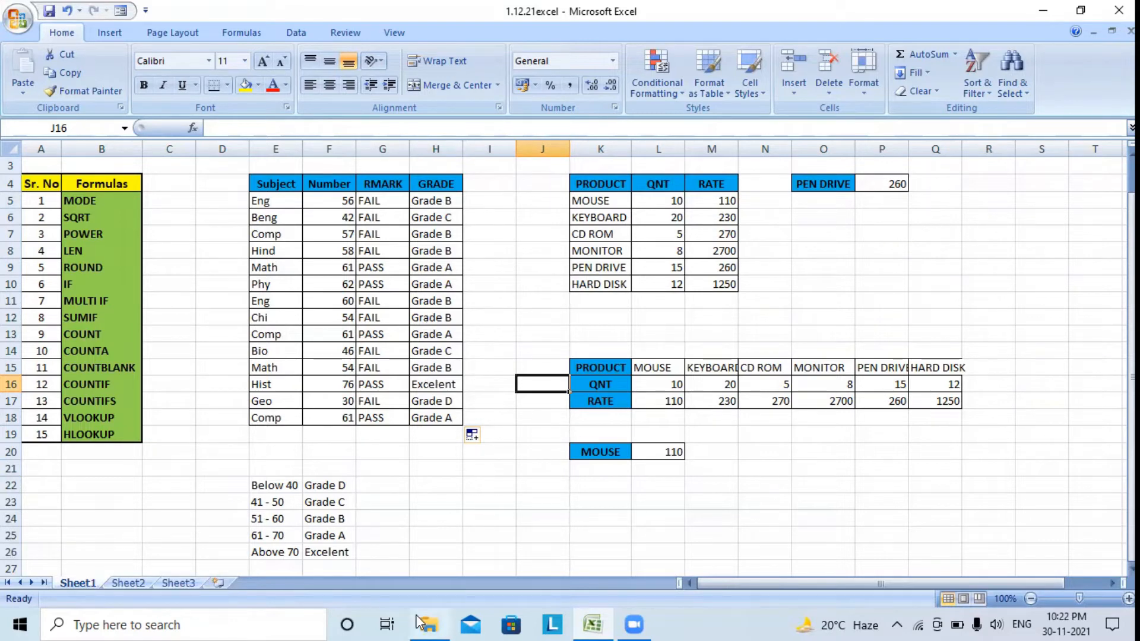
Step: Enter =SUMIF(E5:E18,E7,F5:F18) in H22 to total the numbers for the Comp subject
{"action": "mouse_move", "coordinate": [423, 623]}
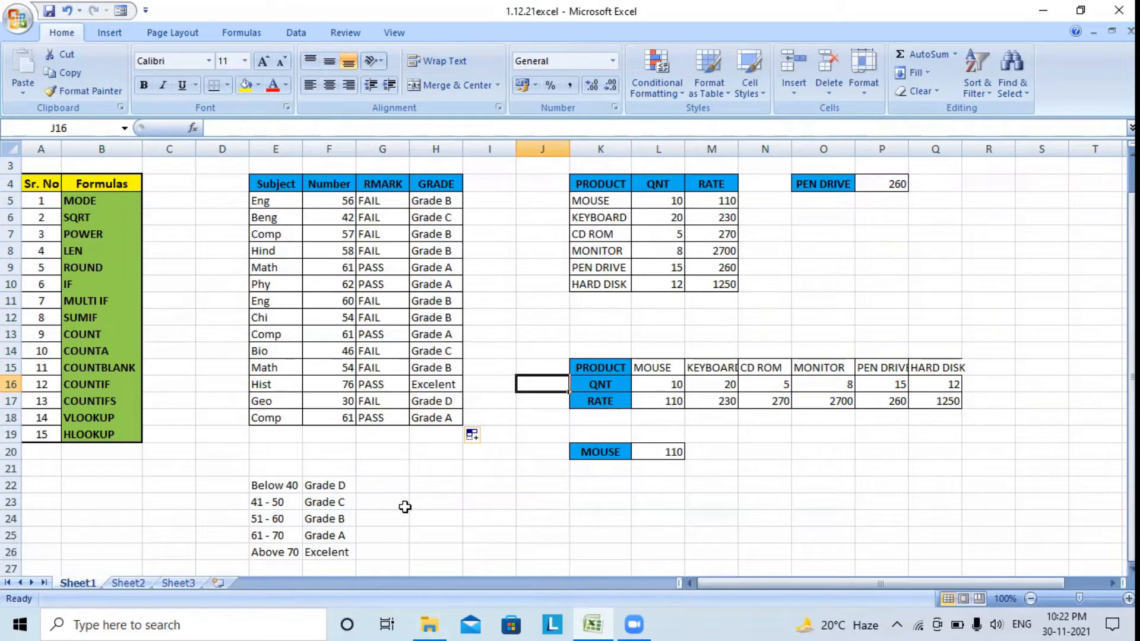
{"action": "left_click", "coordinate": [428, 486]}
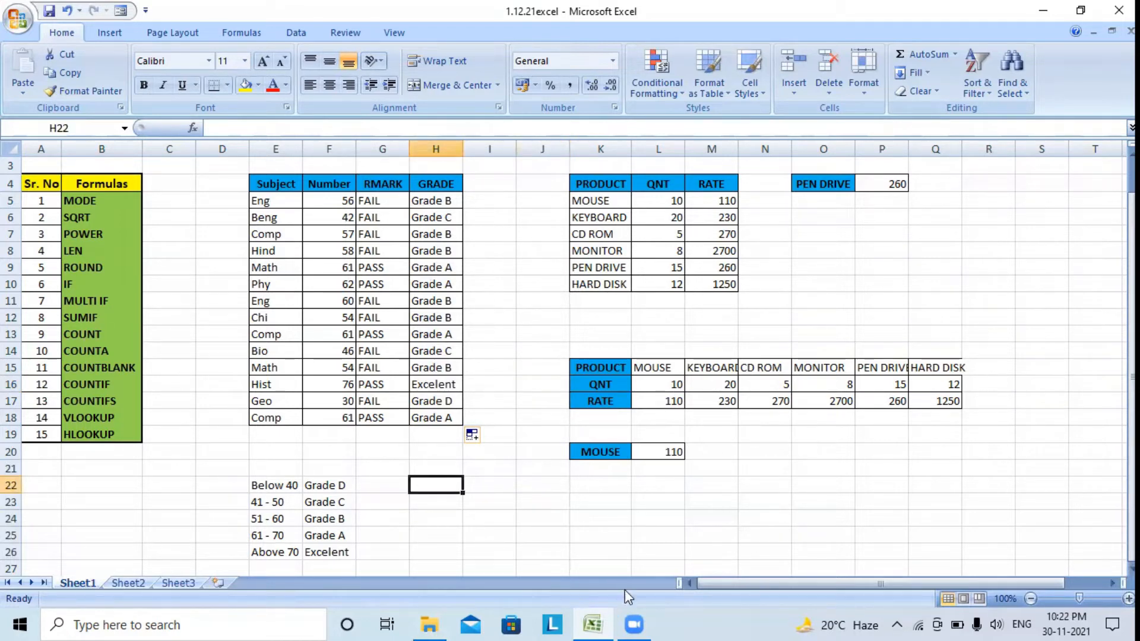
{"action": "type", "text": "=sum"}
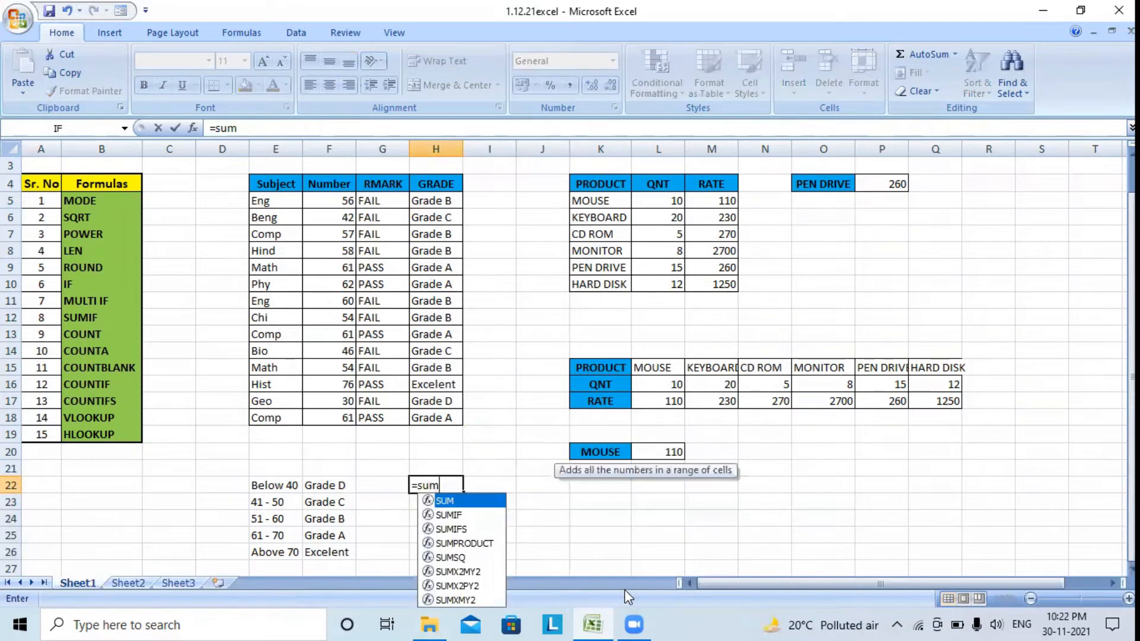
{"action": "type", "text": "if("}
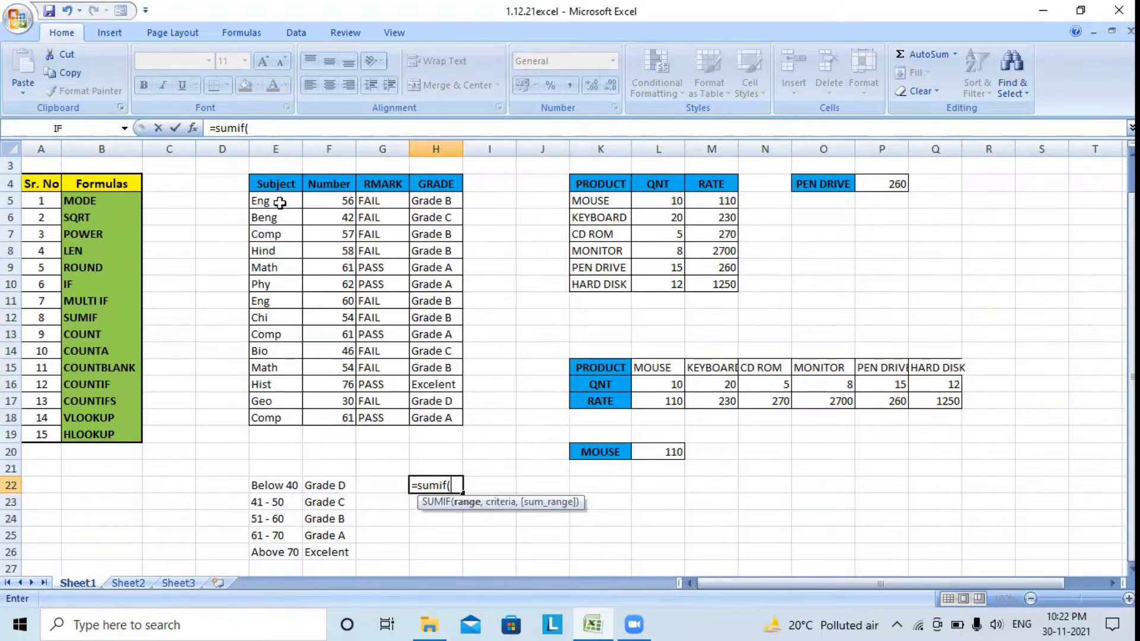
{"action": "left_click_drag", "start_coordinate": [279, 203], "coordinate": [274, 416]}
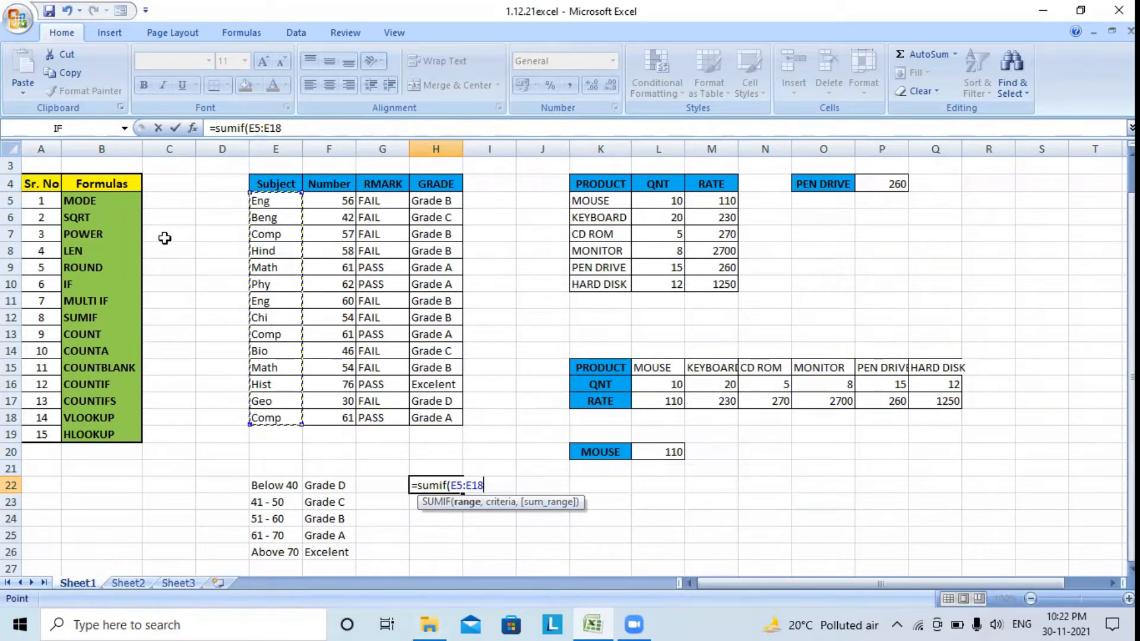
{"action": "type", "text": ","}
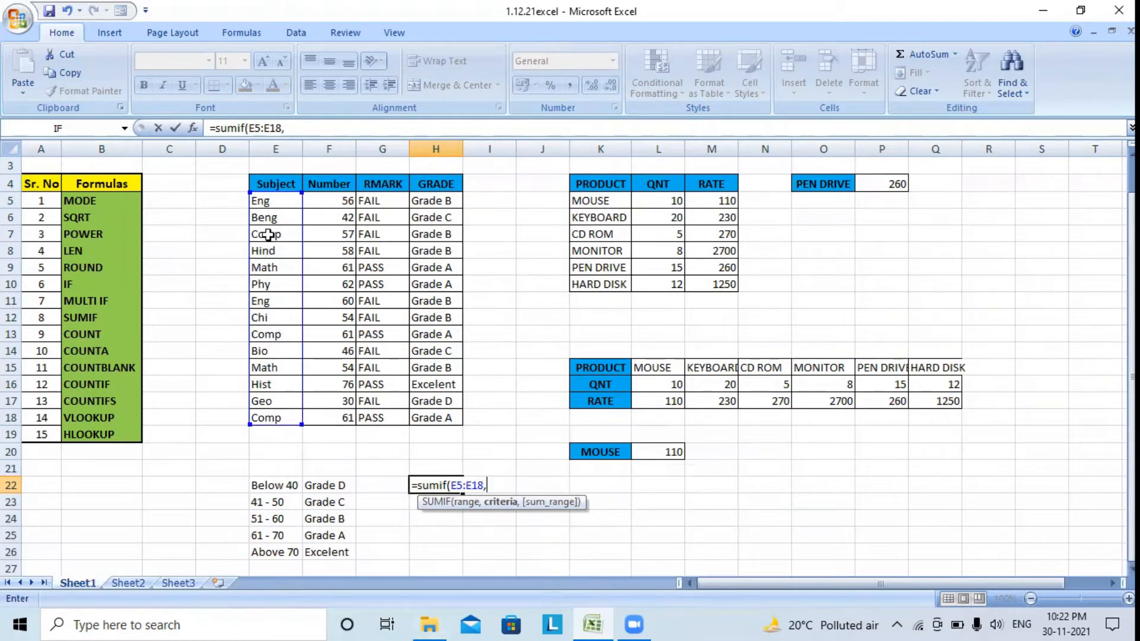
{"action": "left_click", "coordinate": [268, 235]}
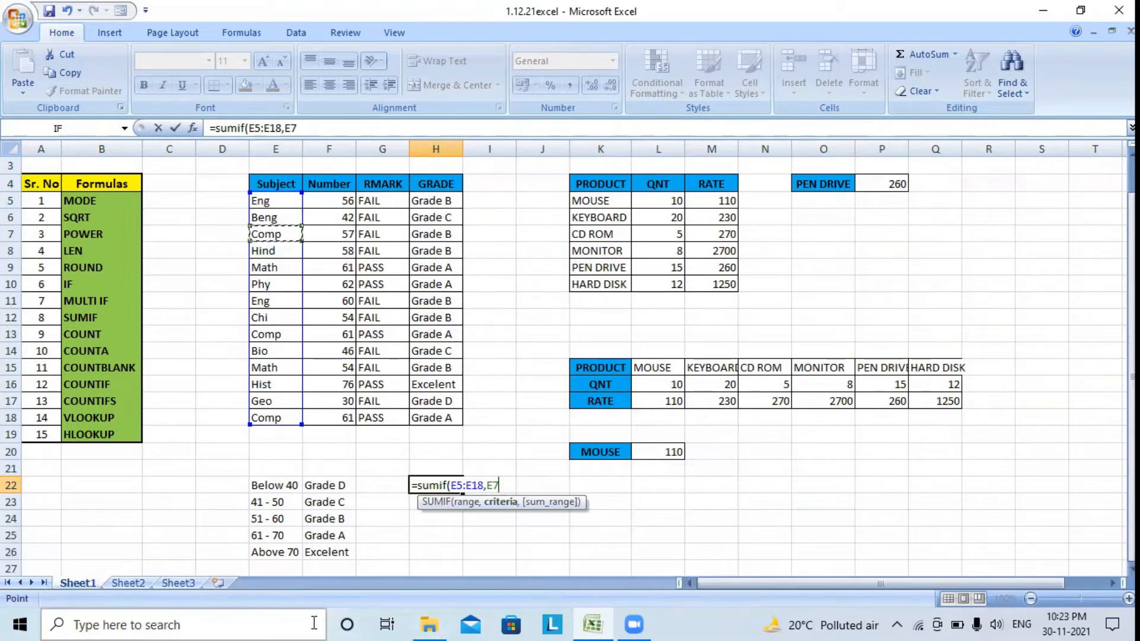
{"action": "type", "text": ","}
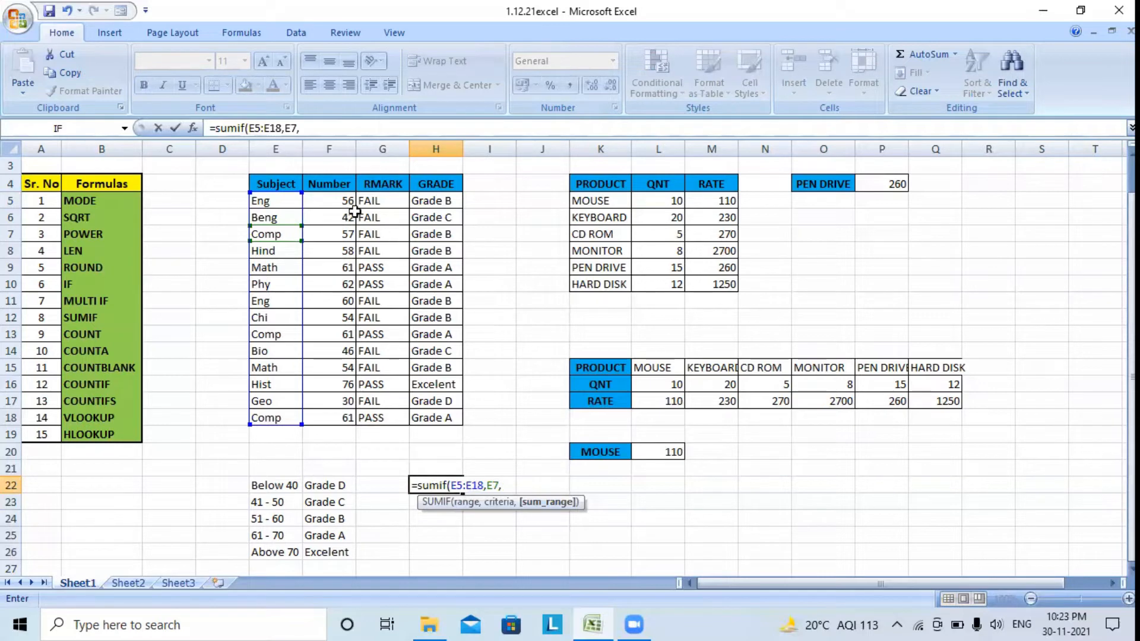
{"action": "left_click_drag", "start_coordinate": [338, 201], "coordinate": [334, 419]}
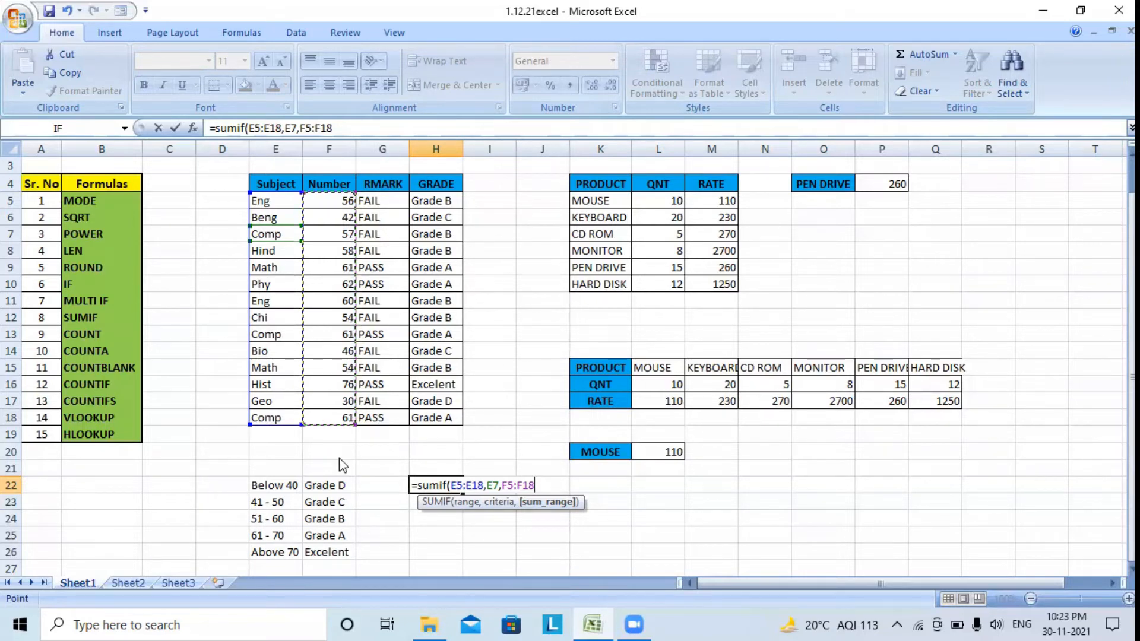
{"action": "type", "text": ")"}
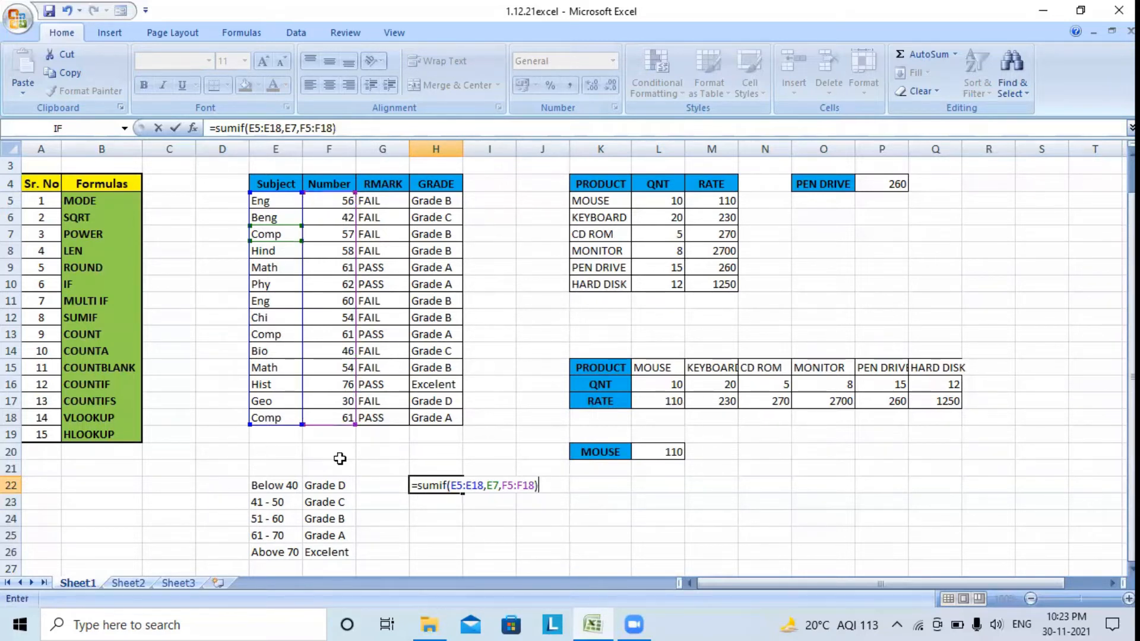
{"action": "key", "text": "Return"}
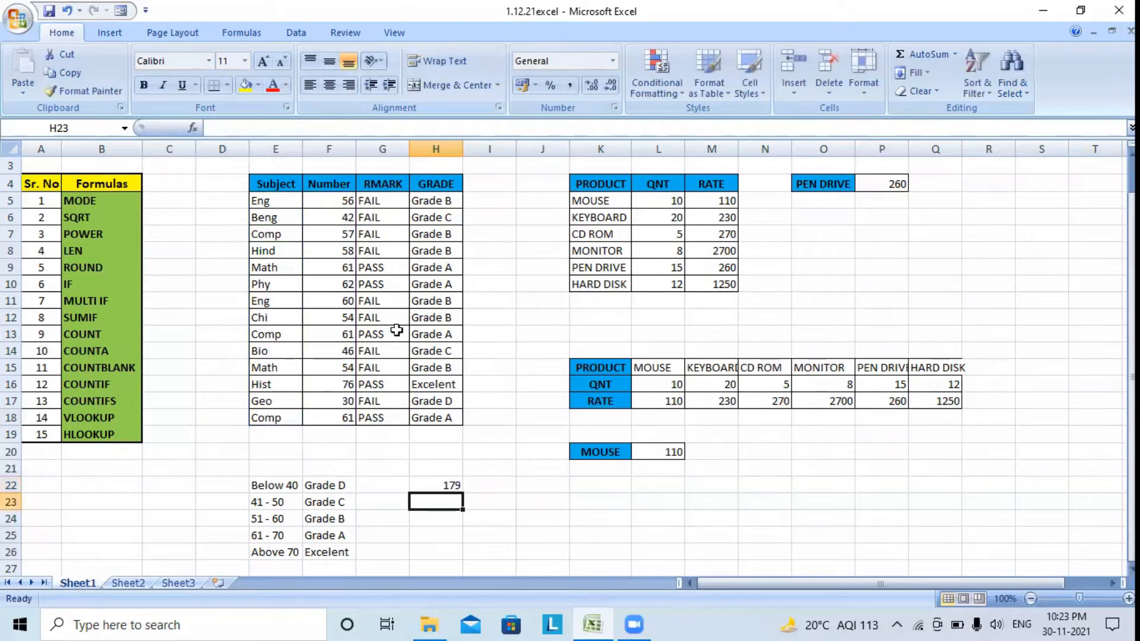
Step: Change the criteria of the H22 SUMIF formula to E9 so it totals the Math numbers
{"action": "left_click", "coordinate": [453, 486]}
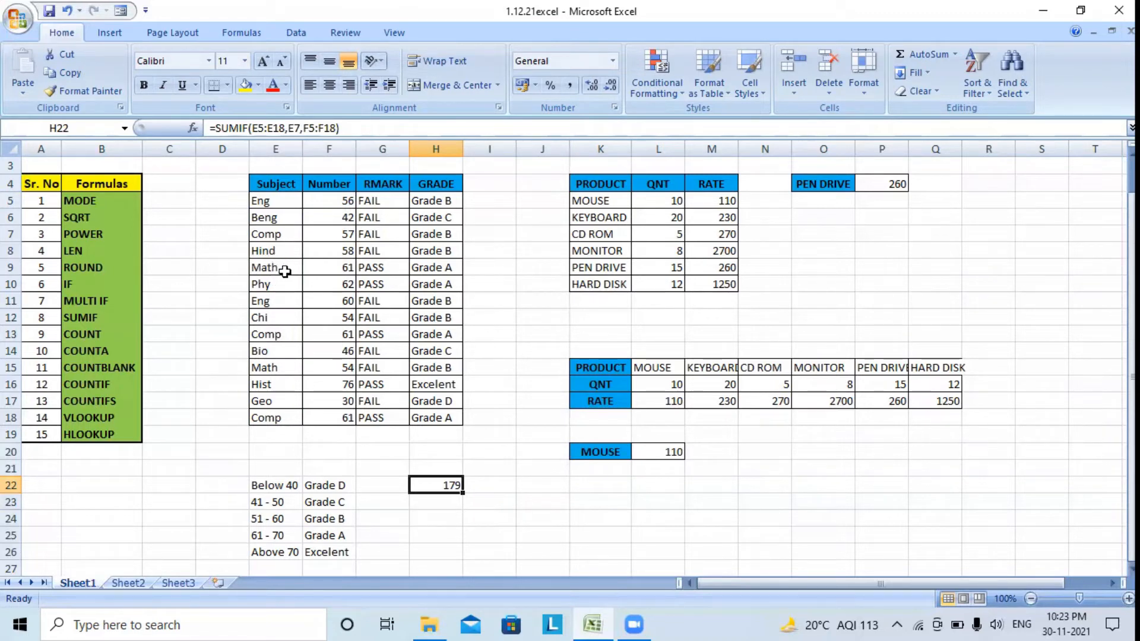
{"action": "left_click_drag", "start_coordinate": [287, 128], "coordinate": [300, 128]}
{"action": "left_click", "coordinate": [289, 129]}
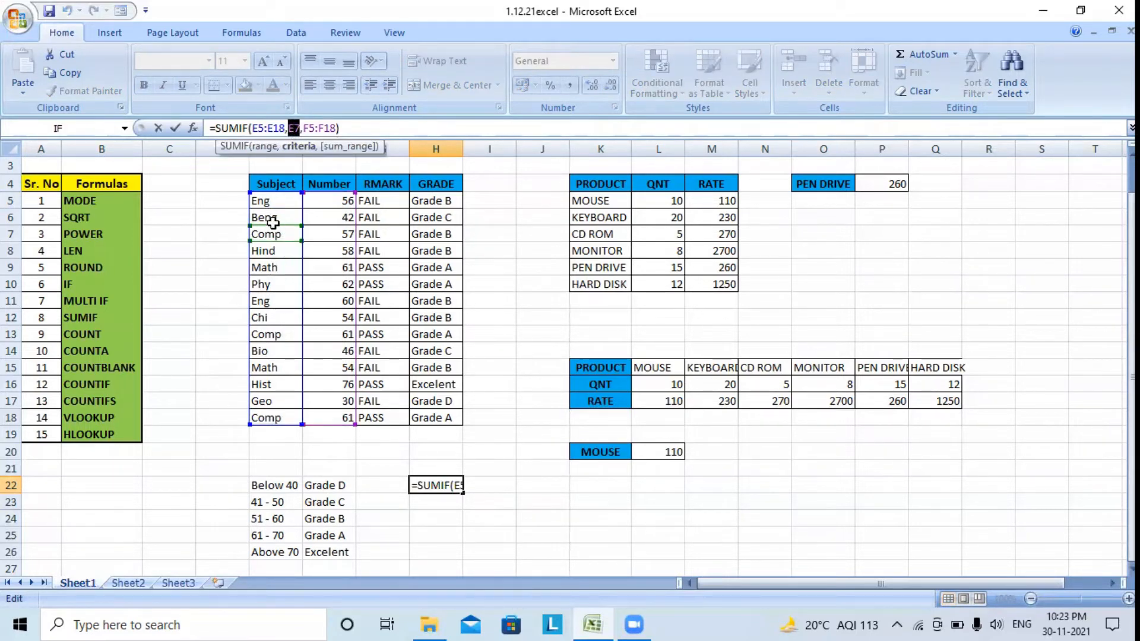
{"action": "left_click", "coordinate": [273, 267]}
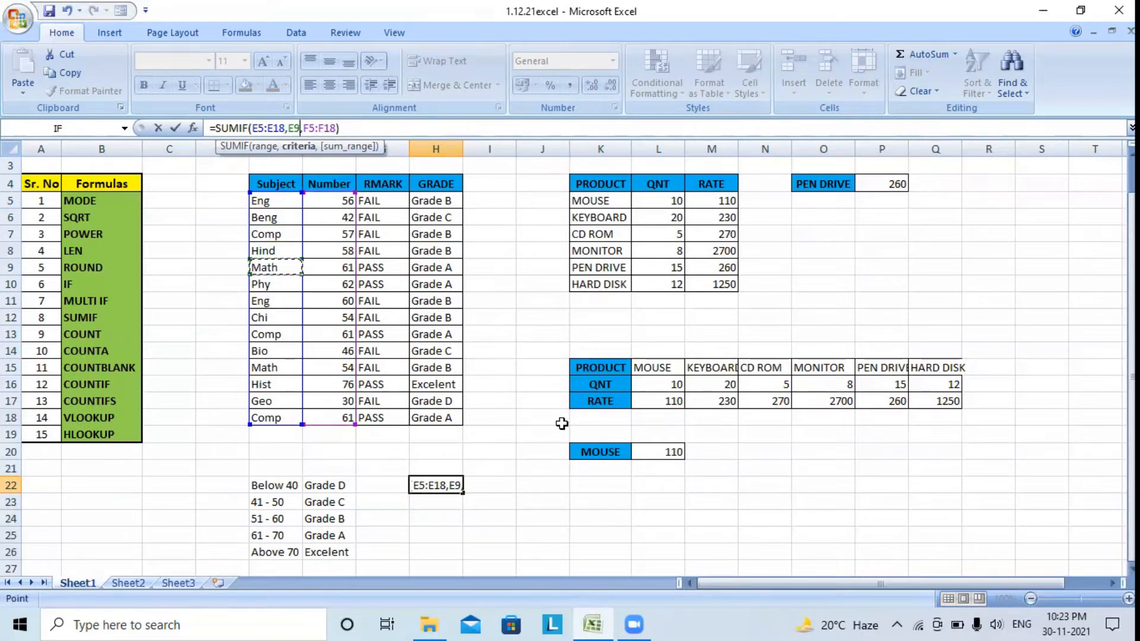
{"action": "key", "text": "Return"}
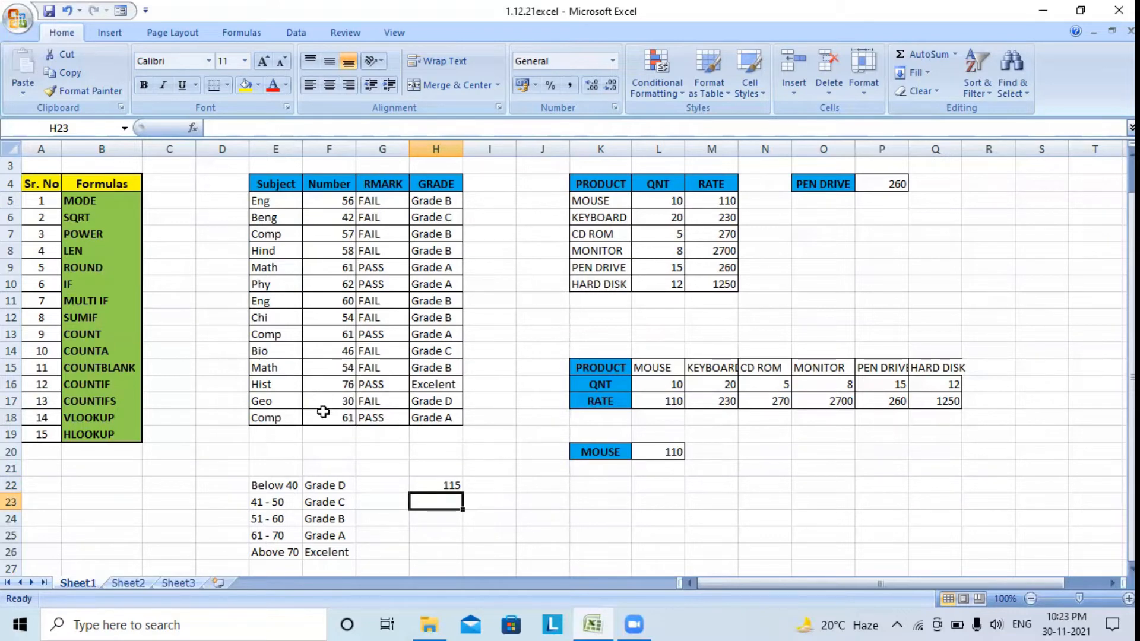
Step: Replace the SUMIF formula in H22 with =COUNT(F5:F18) to count the entries in the Number column
{"action": "mouse_move", "coordinate": [608, 621]}
{"action": "left_click", "coordinate": [423, 485]}
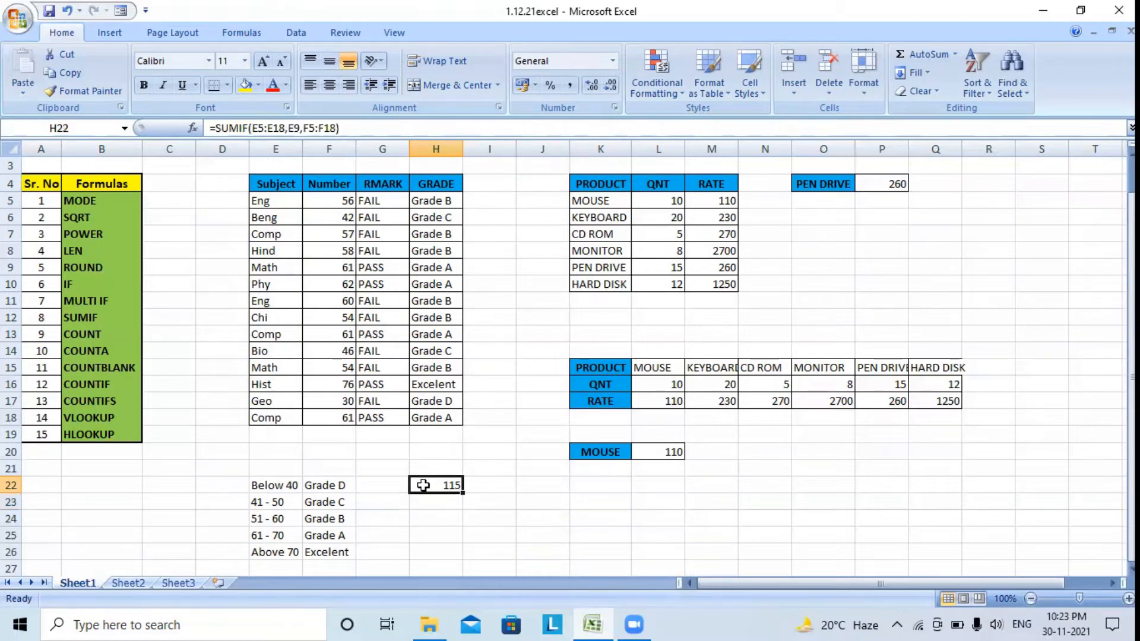
{"action": "key", "text": "Delete"}
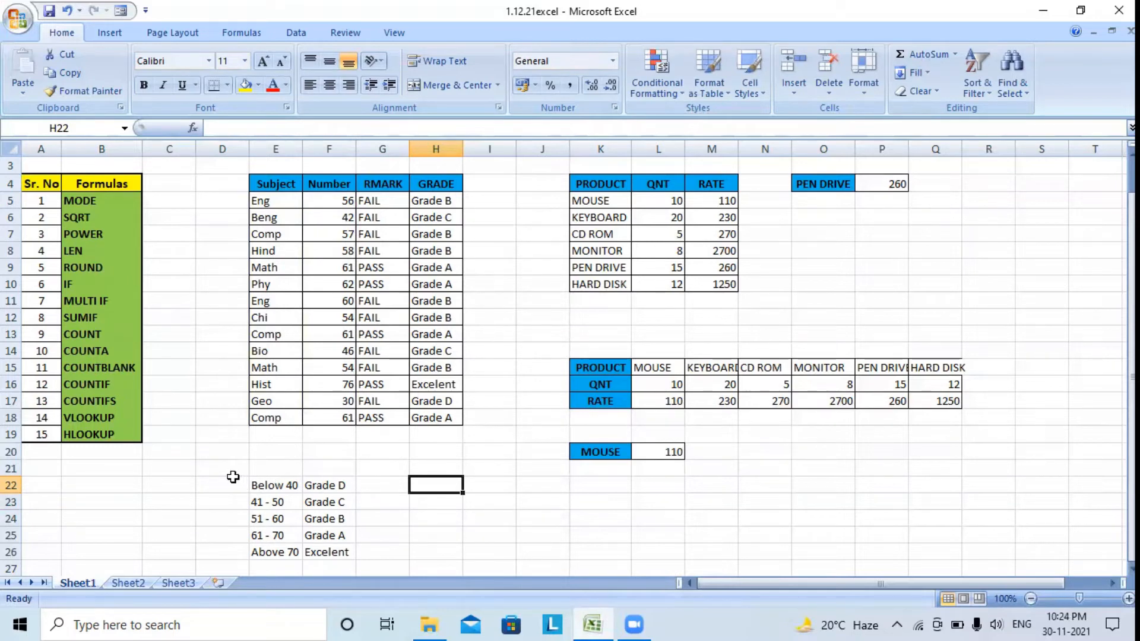
{"action": "type", "text": "="}
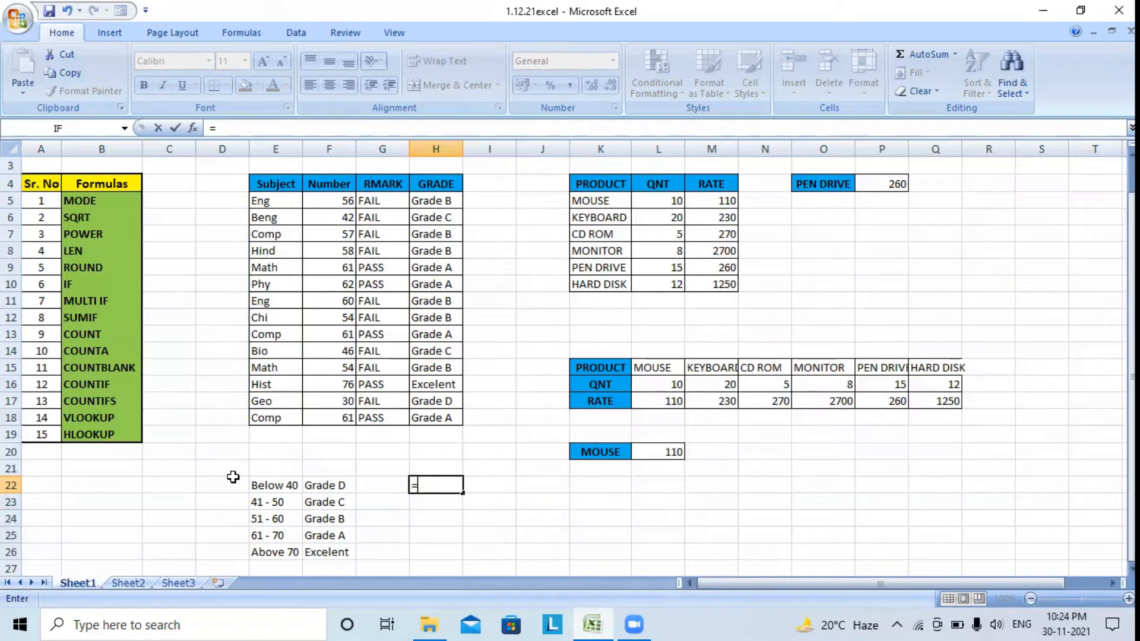
{"action": "type", "text": "count"}
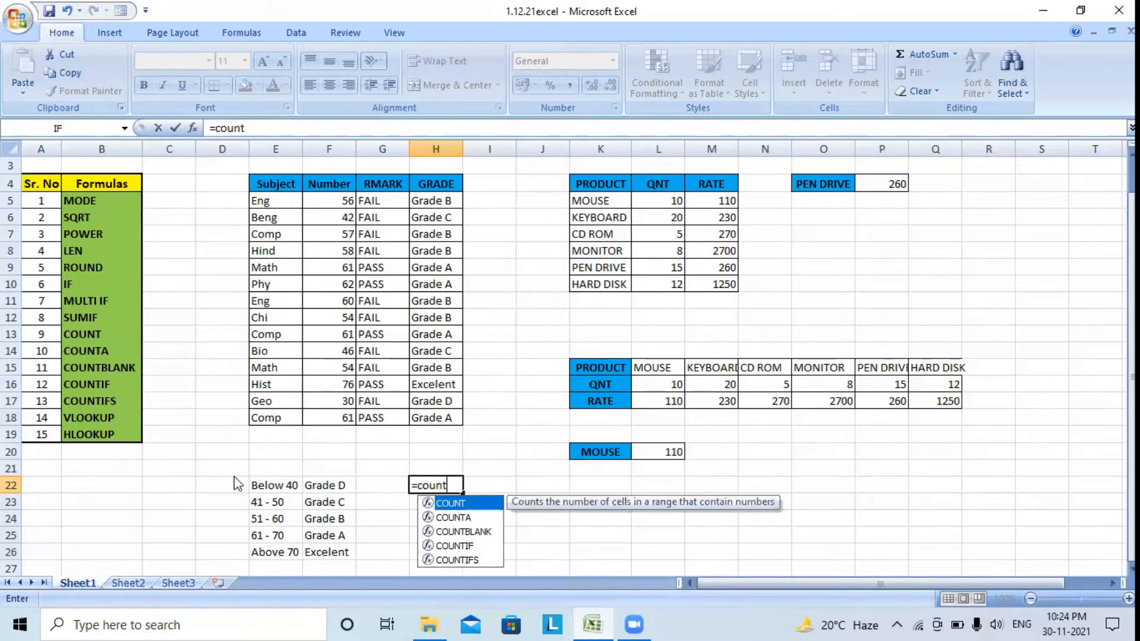
{"action": "type", "text": "("}
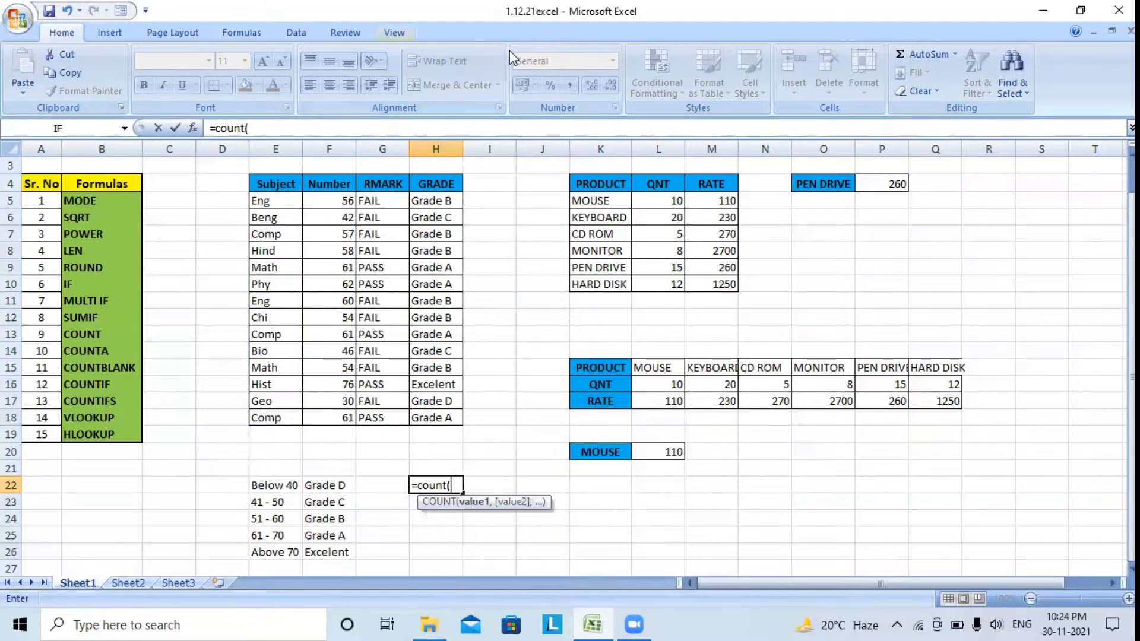
{"action": "left_click_drag", "start_coordinate": [337, 204], "coordinate": [331, 410]}
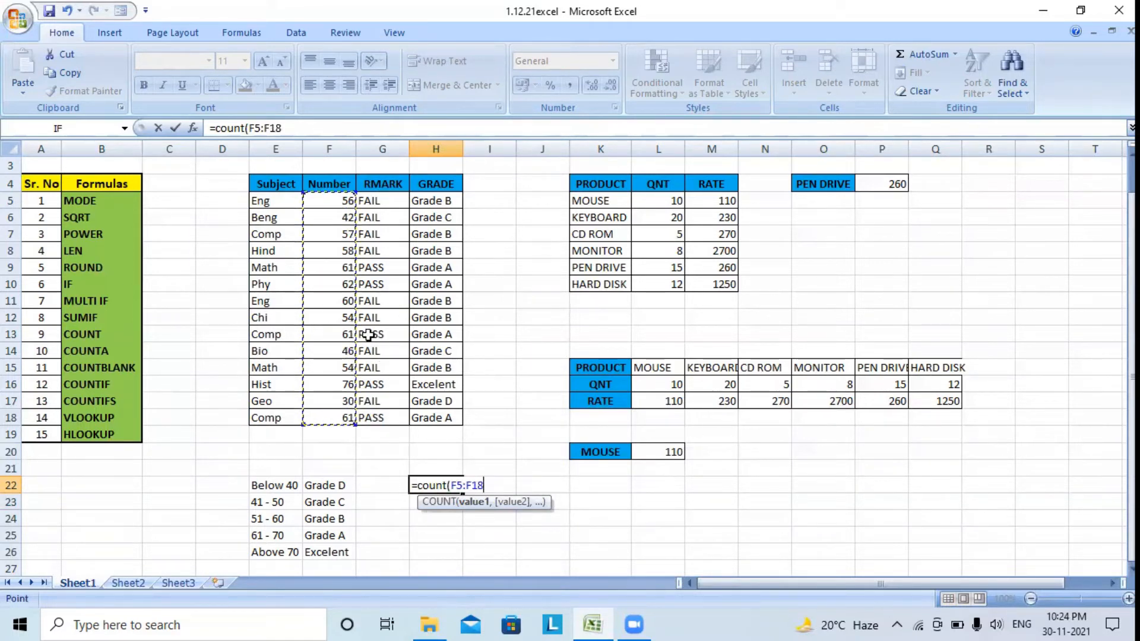
{"action": "type", "text": ")"}
{"action": "key", "text": "Return"}
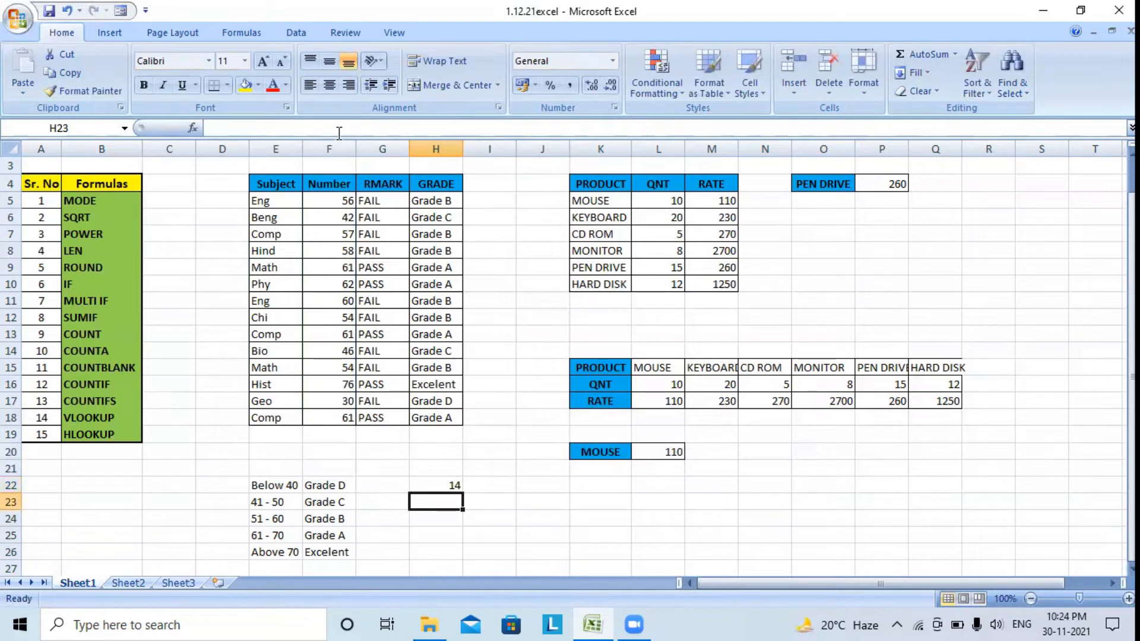
Step: Change the range of the H22 COUNT formula to the Subject cells E5:E18
{"action": "left_click", "coordinate": [452, 482]}
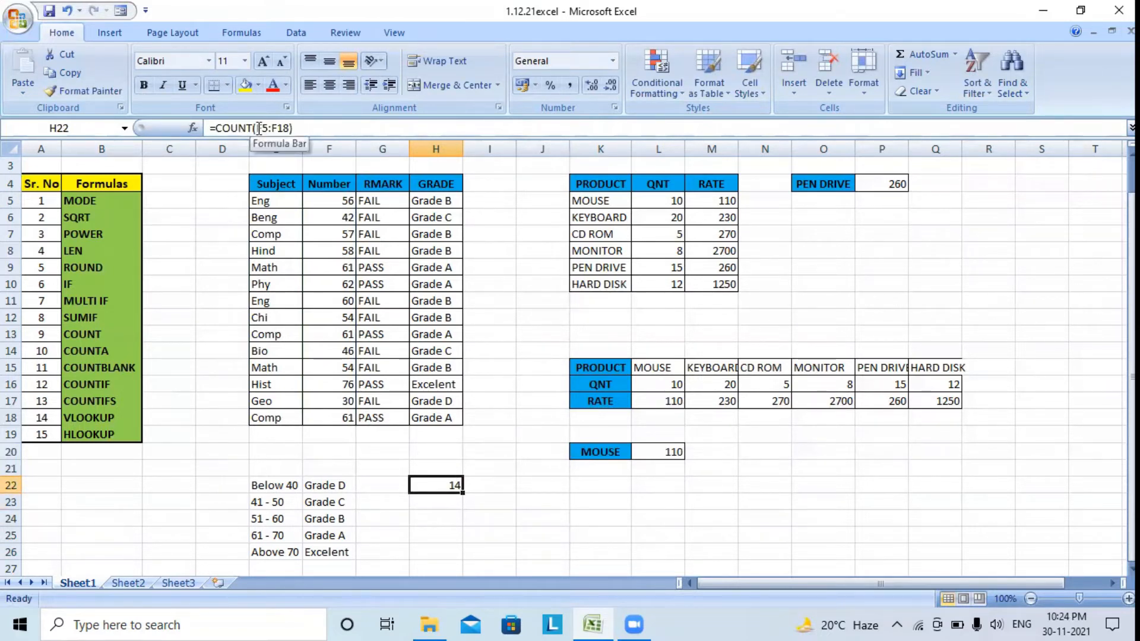
{"action": "left_click_drag", "start_coordinate": [259, 128], "coordinate": [289, 128]}
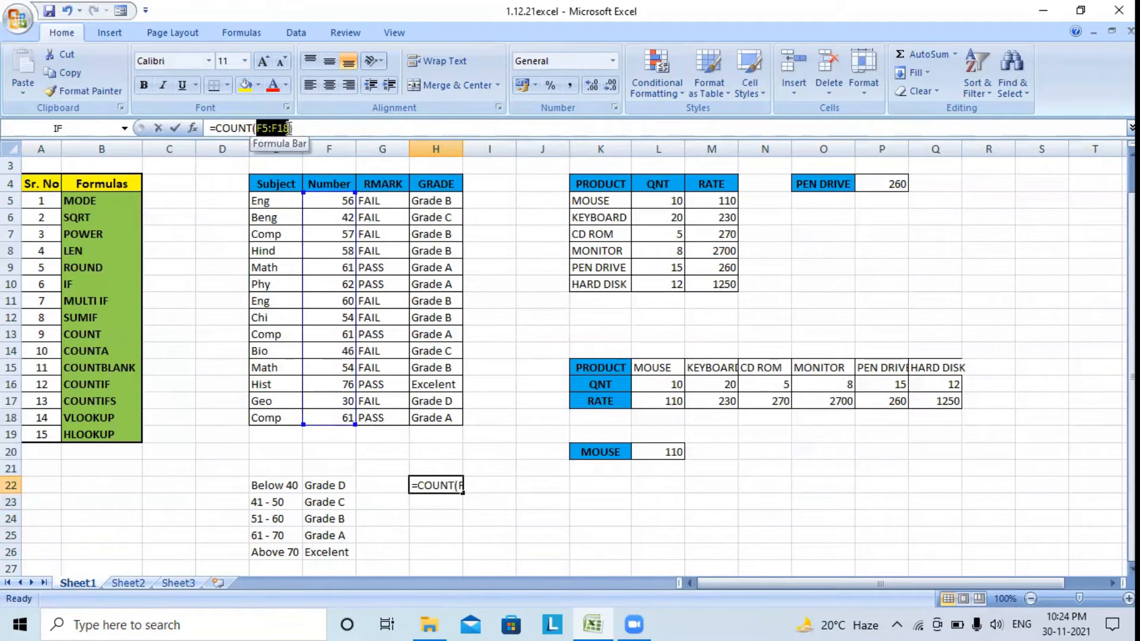
{"action": "left_click_drag", "start_coordinate": [264, 201], "coordinate": [276, 423]}
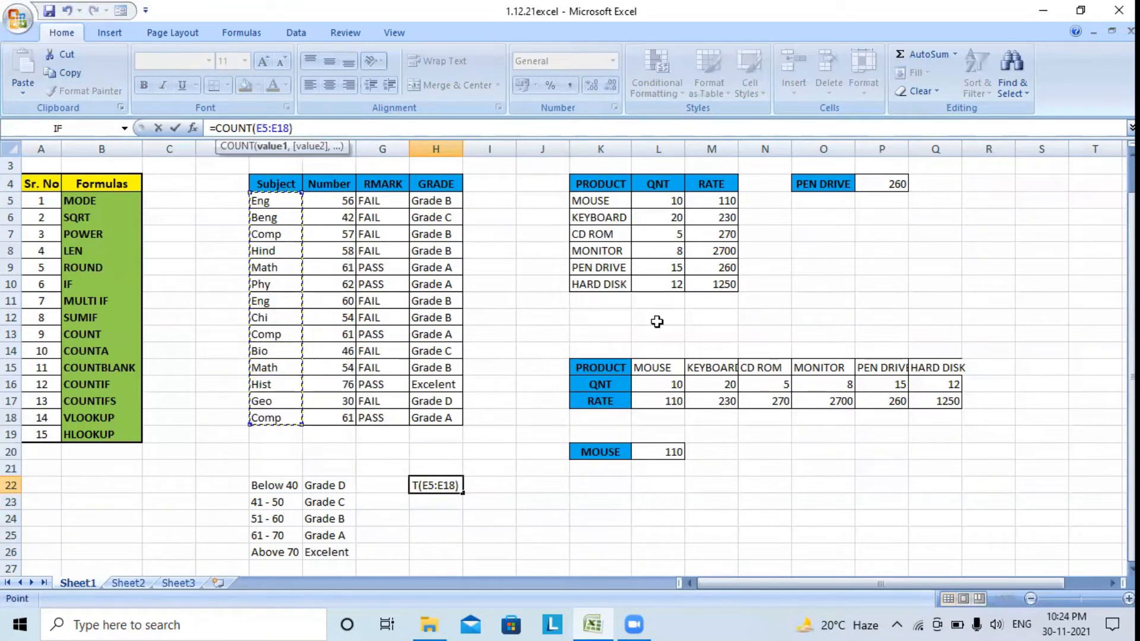
{"action": "key", "text": "Return"}
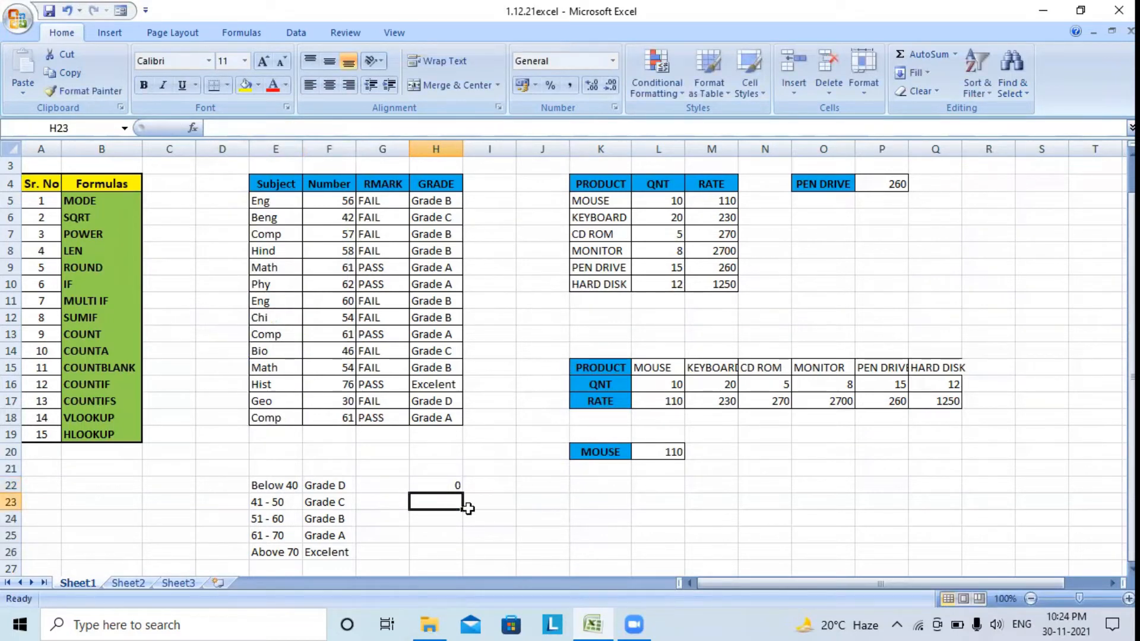
Step: Set the range of the H22 COUNT formula back to the Number cells F5:F18
{"action": "left_click", "coordinate": [452, 485]}
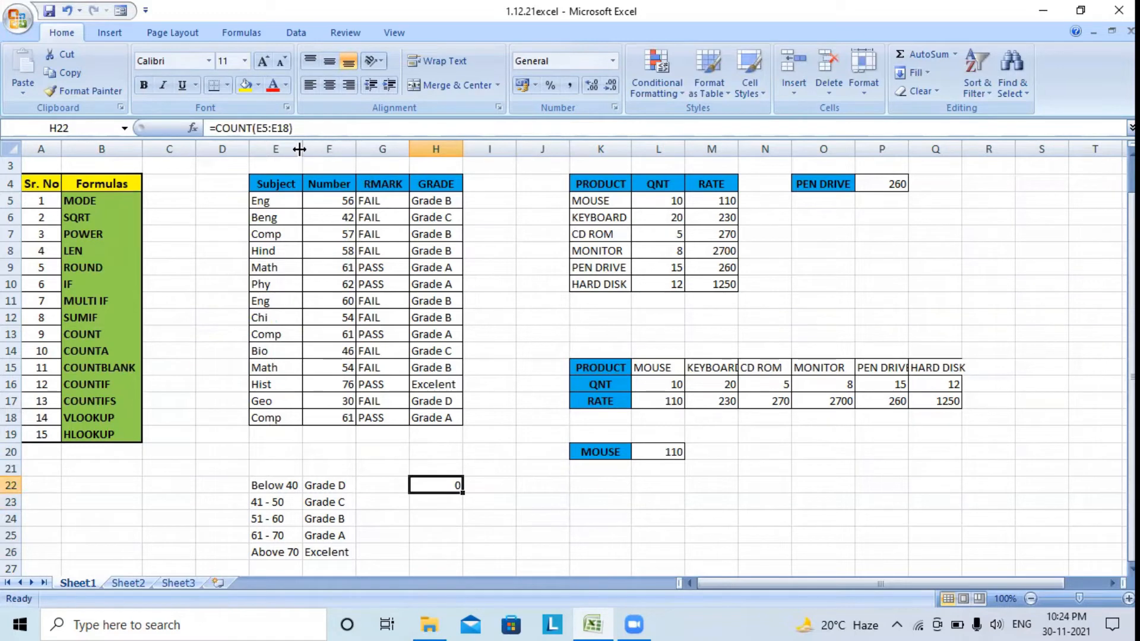
{"action": "double_click", "coordinate": [273, 127]}
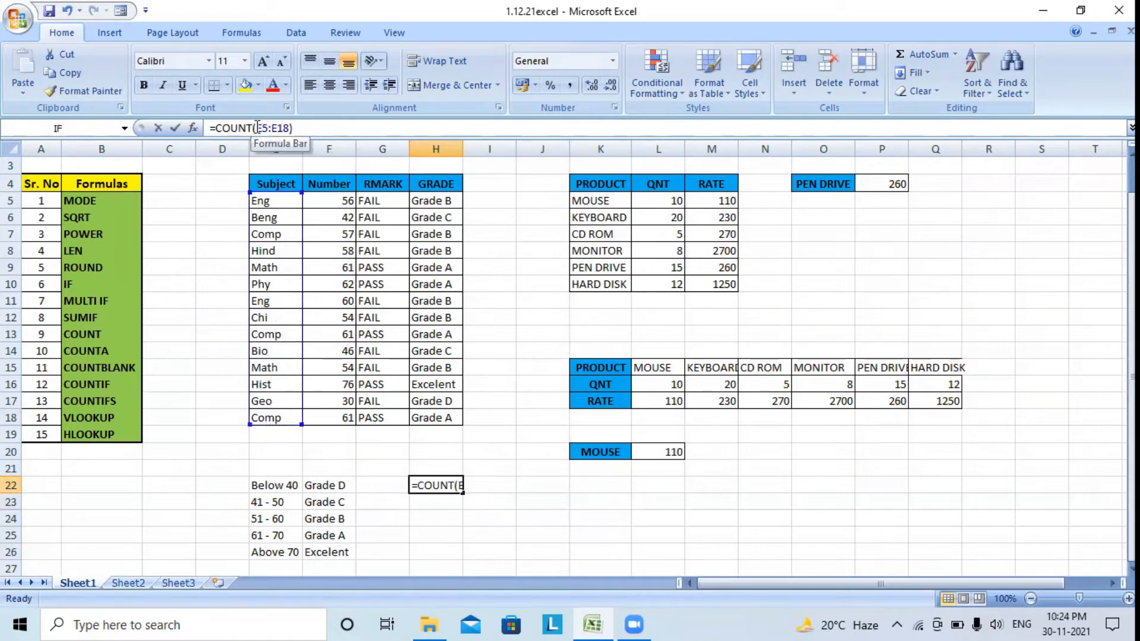
{"action": "left_click_drag", "start_coordinate": [273, 128], "coordinate": [290, 128]}
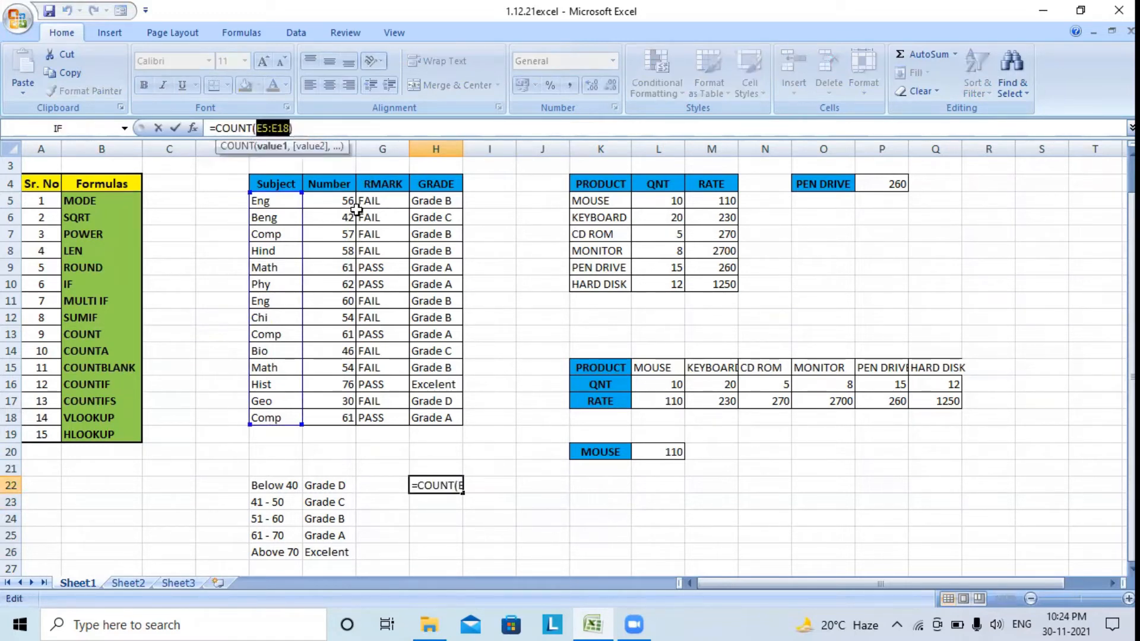
{"action": "left_click_drag", "start_coordinate": [339, 198], "coordinate": [341, 417]}
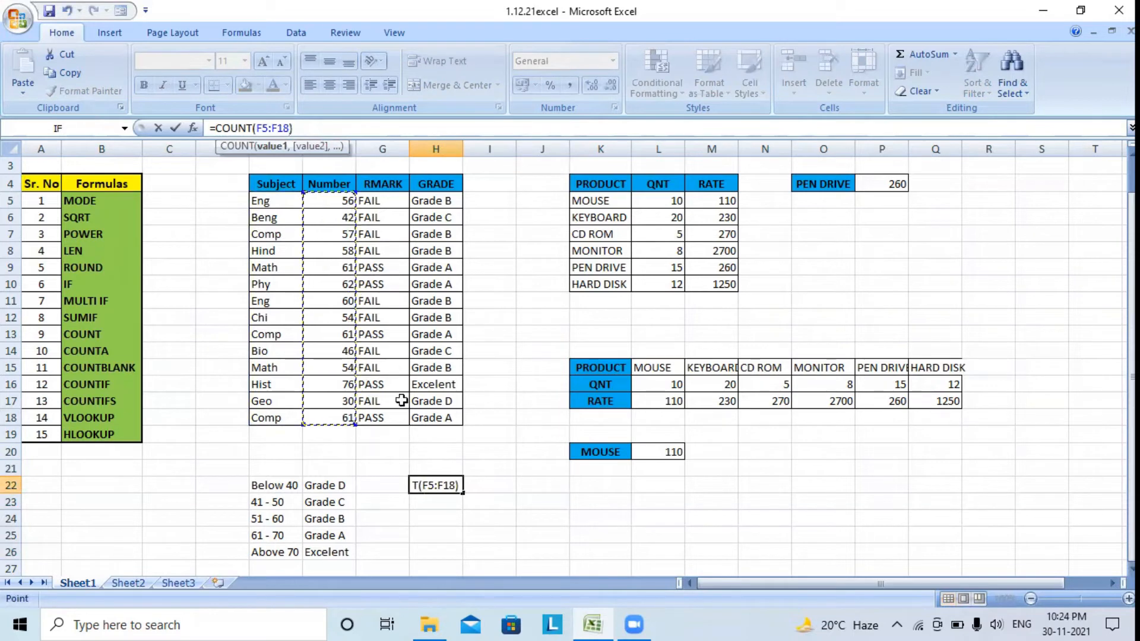
{"action": "key", "text": "Return"}
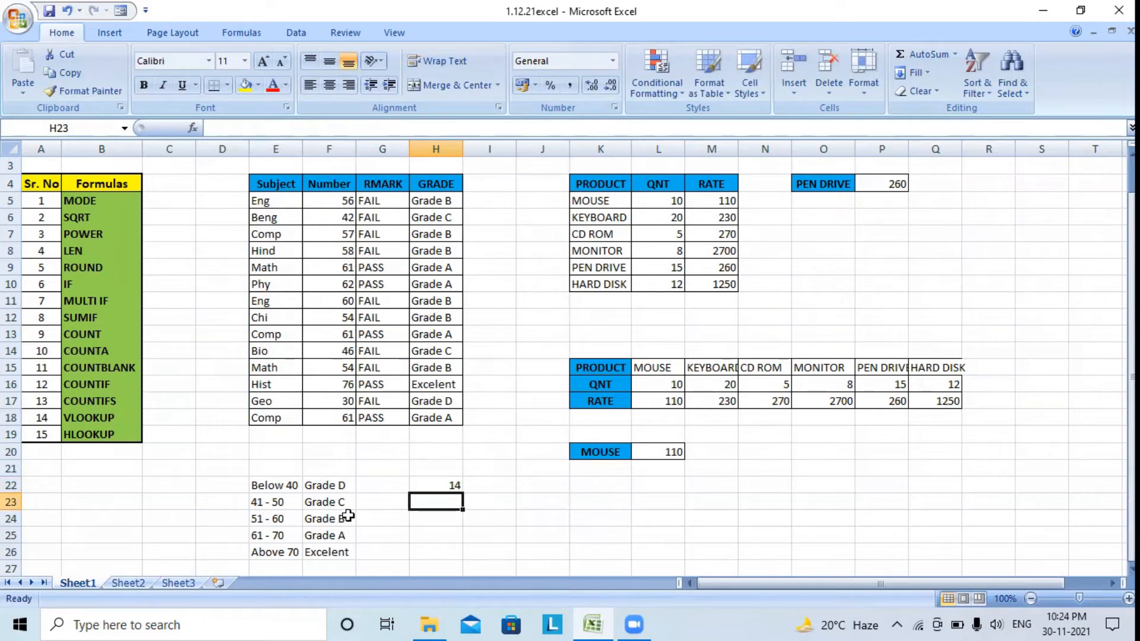
Step: Enter =COUNTA(E5:E18) in H23 to count the filled cells of the Subject column
{"action": "type", "text": "="}
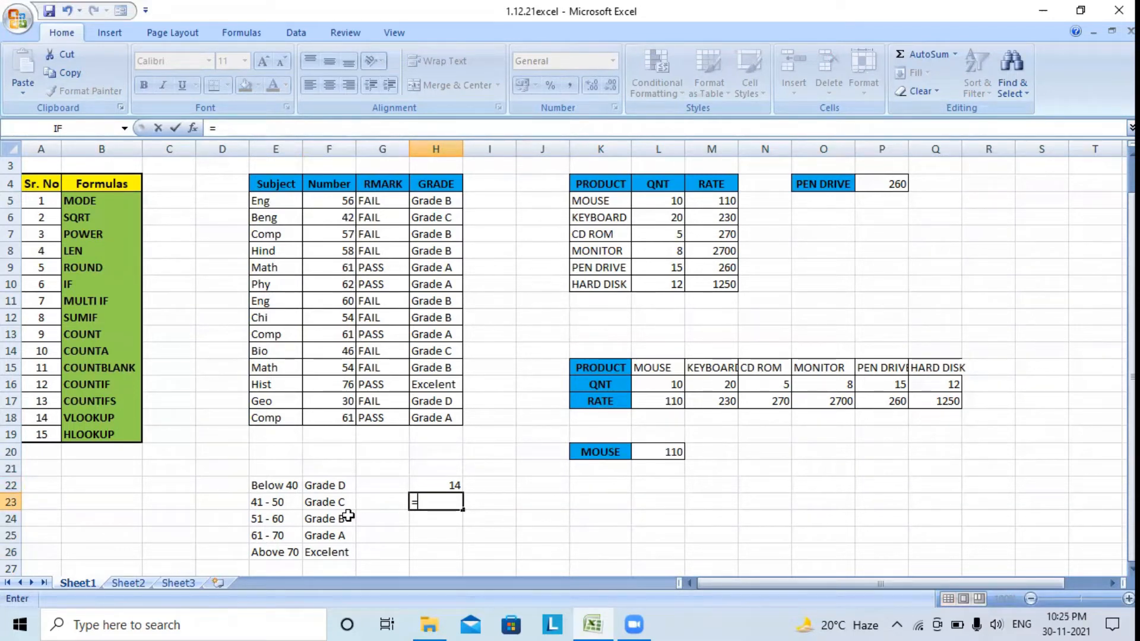
{"action": "type", "text": "co"}
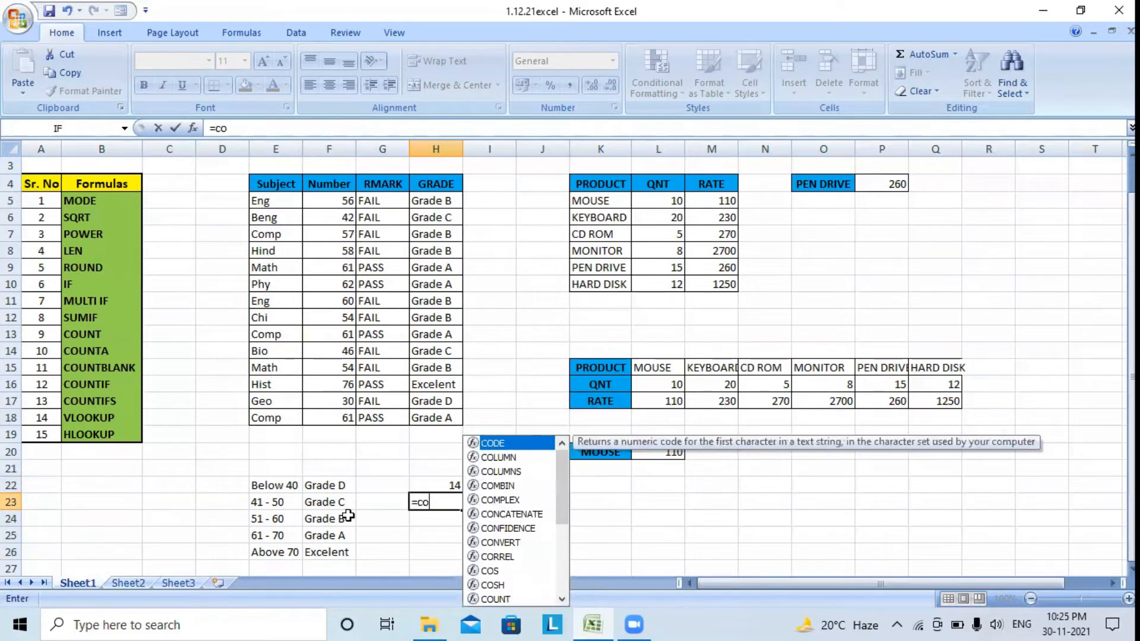
{"action": "type", "text": "unta"}
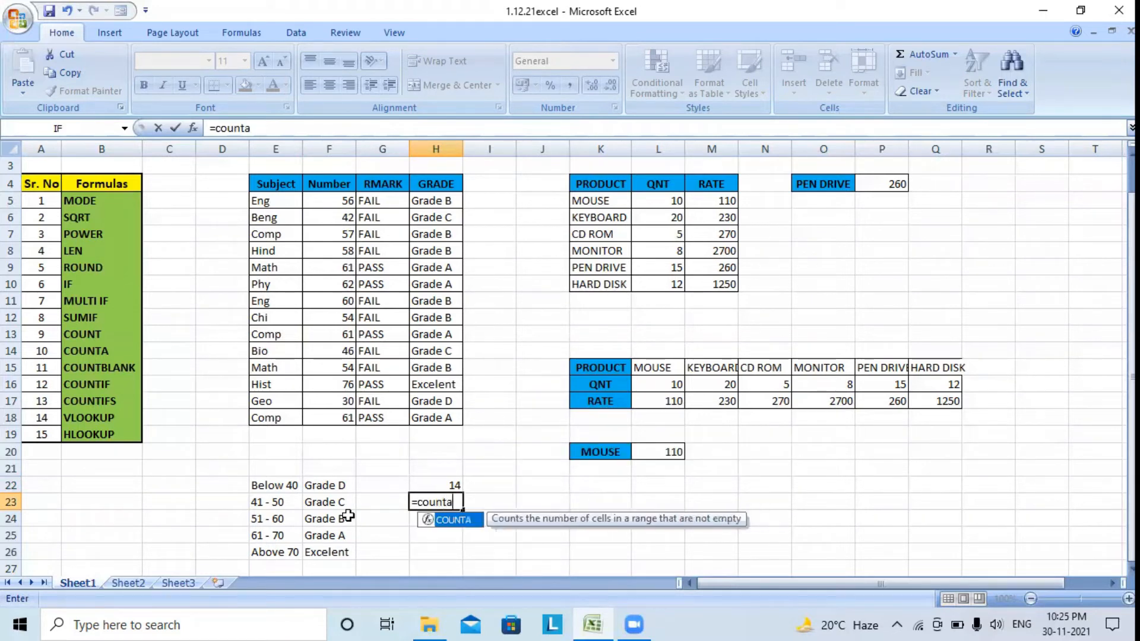
{"action": "type", "text": "("}
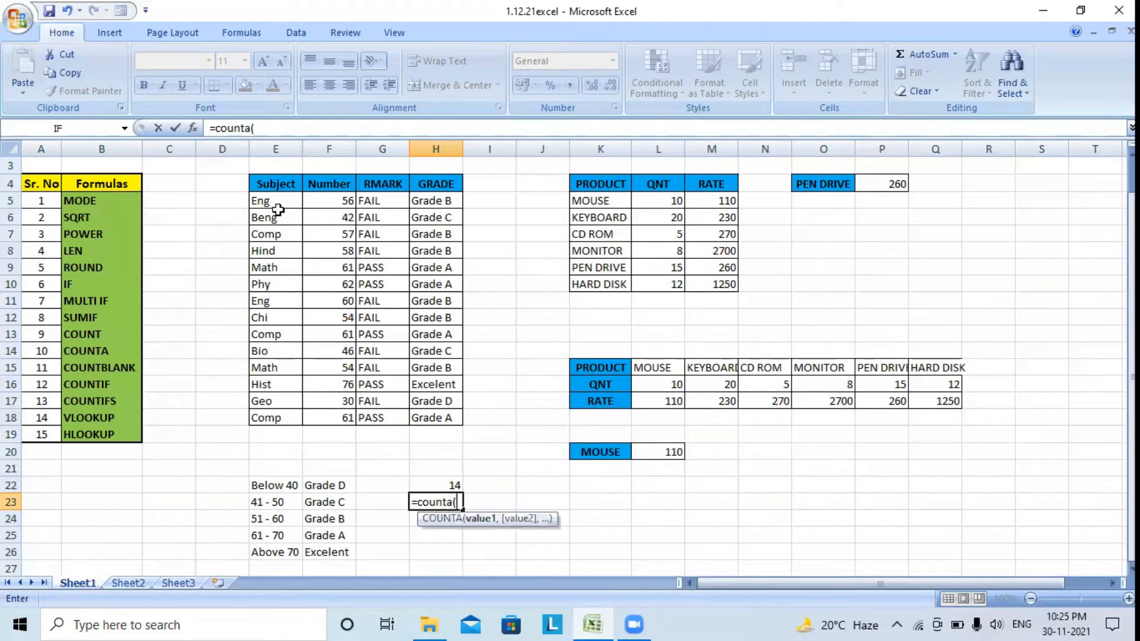
{"action": "left_click_drag", "start_coordinate": [277, 204], "coordinate": [276, 422]}
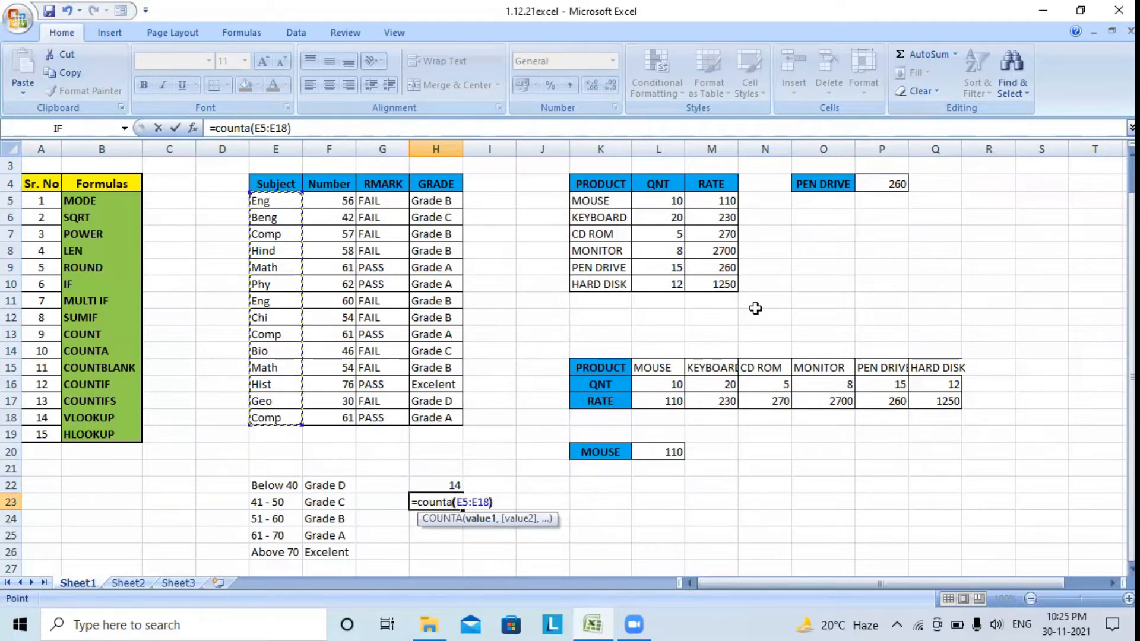
{"action": "type", "text": ")"}
{"action": "key", "text": "Return"}
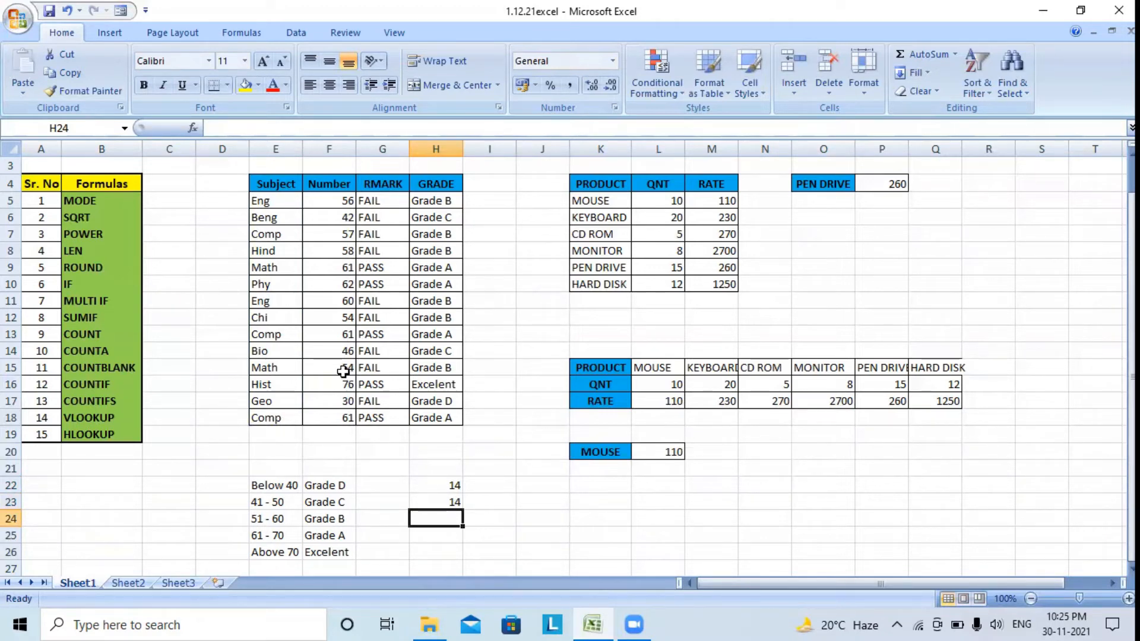
Step: Clear the Number values of Phy in F10 and of the first Comp row in F7
{"action": "left_click", "coordinate": [337, 284]}
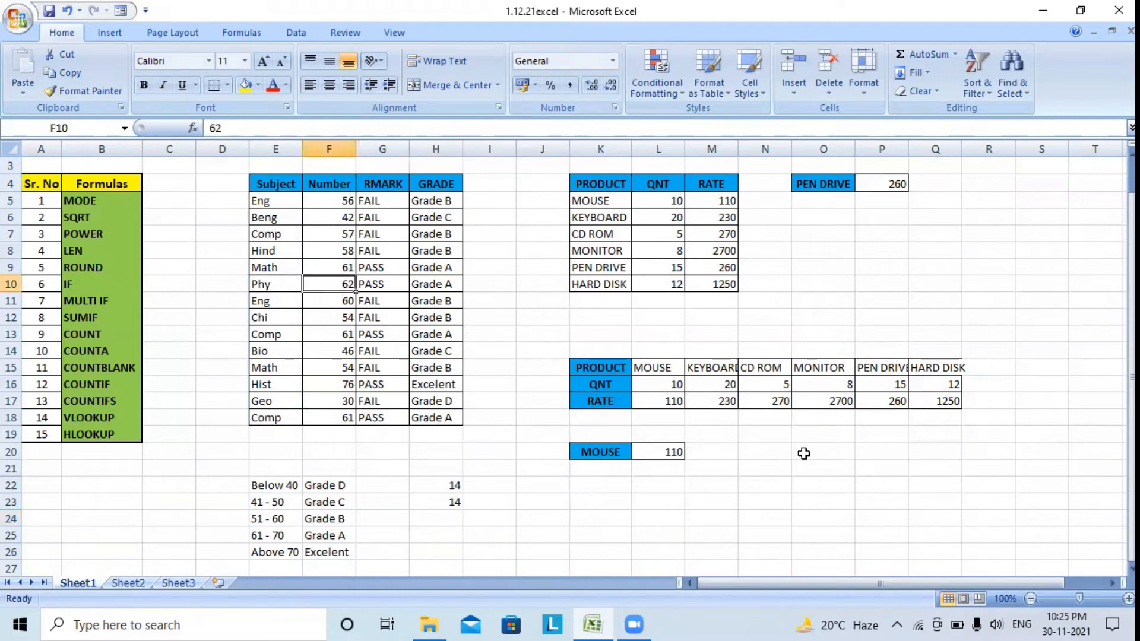
{"action": "key", "text": "Delete"}
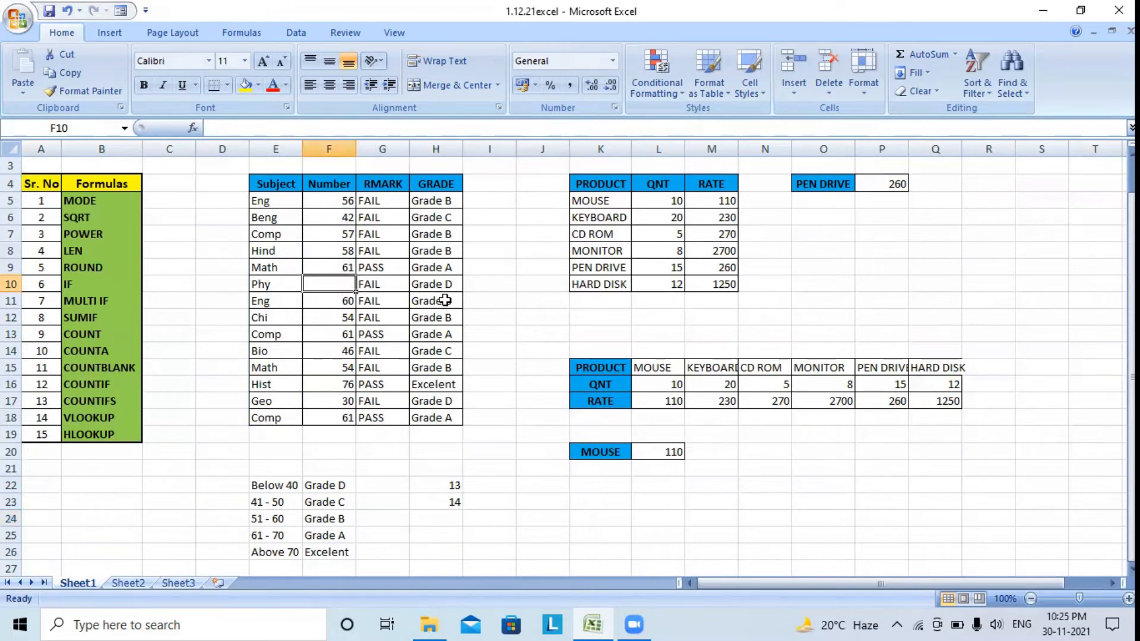
{"action": "left_click", "coordinate": [338, 234]}
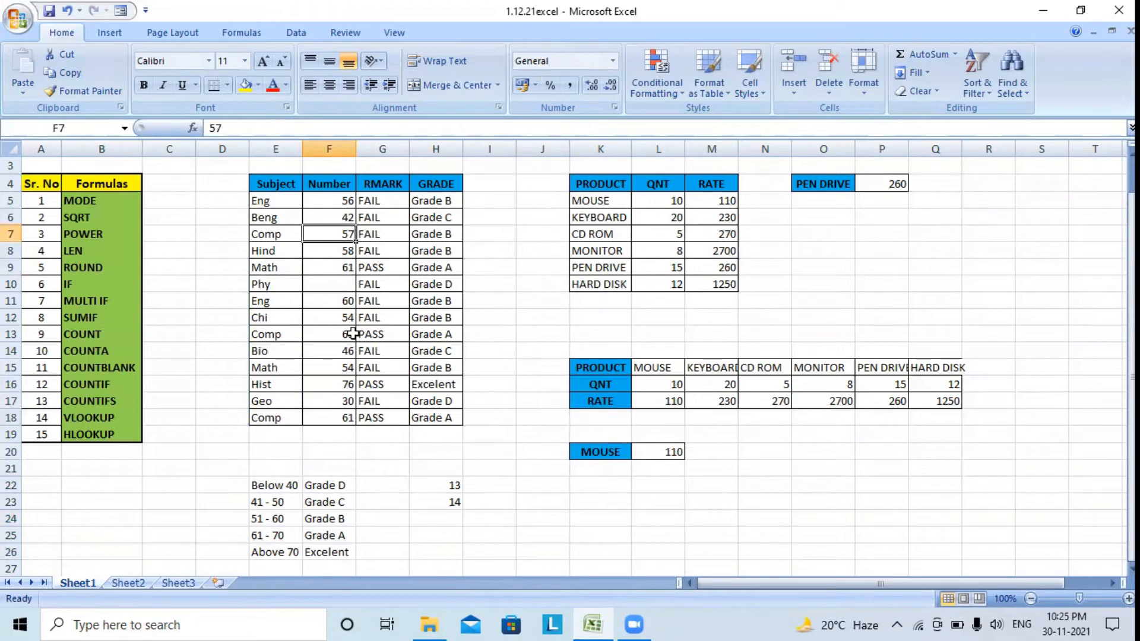
{"action": "left_click", "coordinate": [349, 353]}
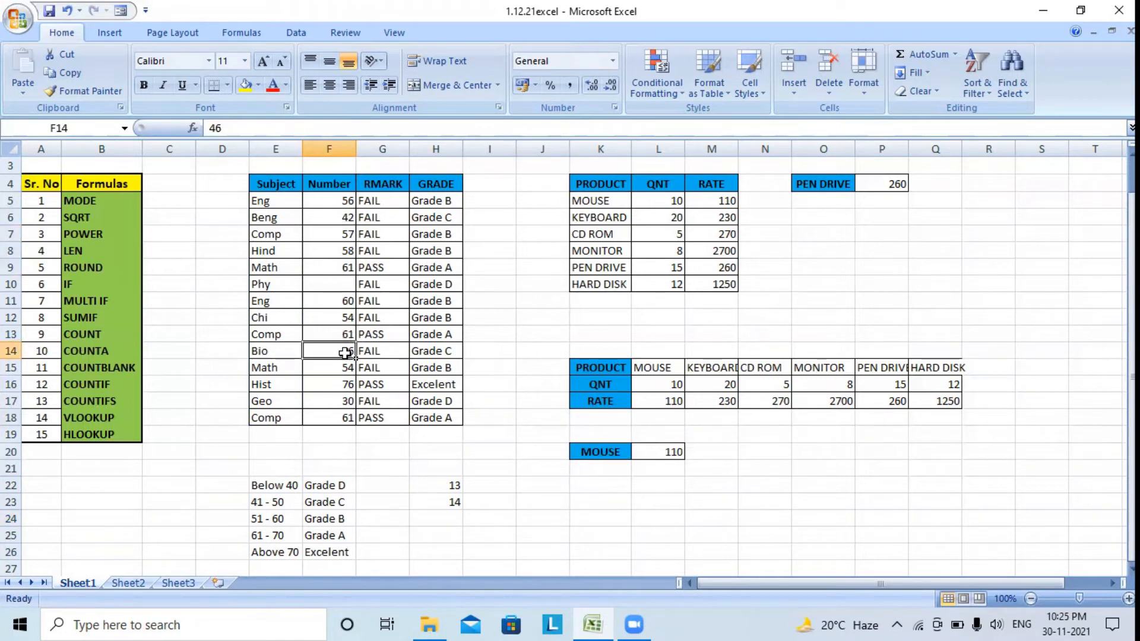
{"action": "left_click", "coordinate": [347, 232]}
{"action": "key", "text": "Delete"}
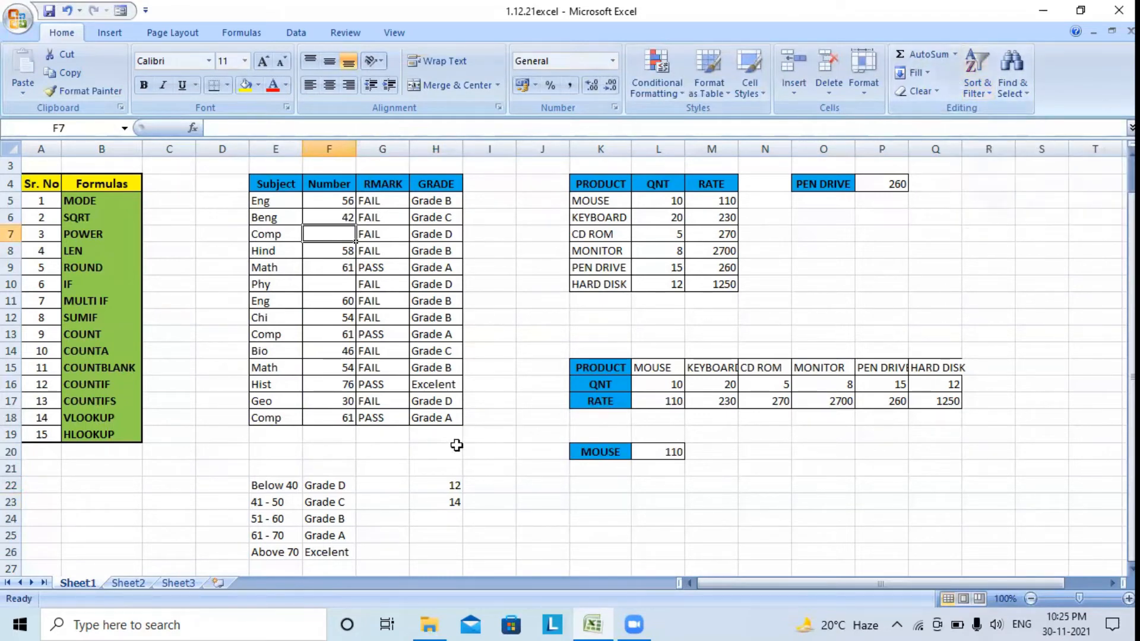
Step: Enter =COUNTBLANK(F5:F18) in H24 to count the empty cells of the Number column
{"action": "left_click", "coordinate": [447, 518]}
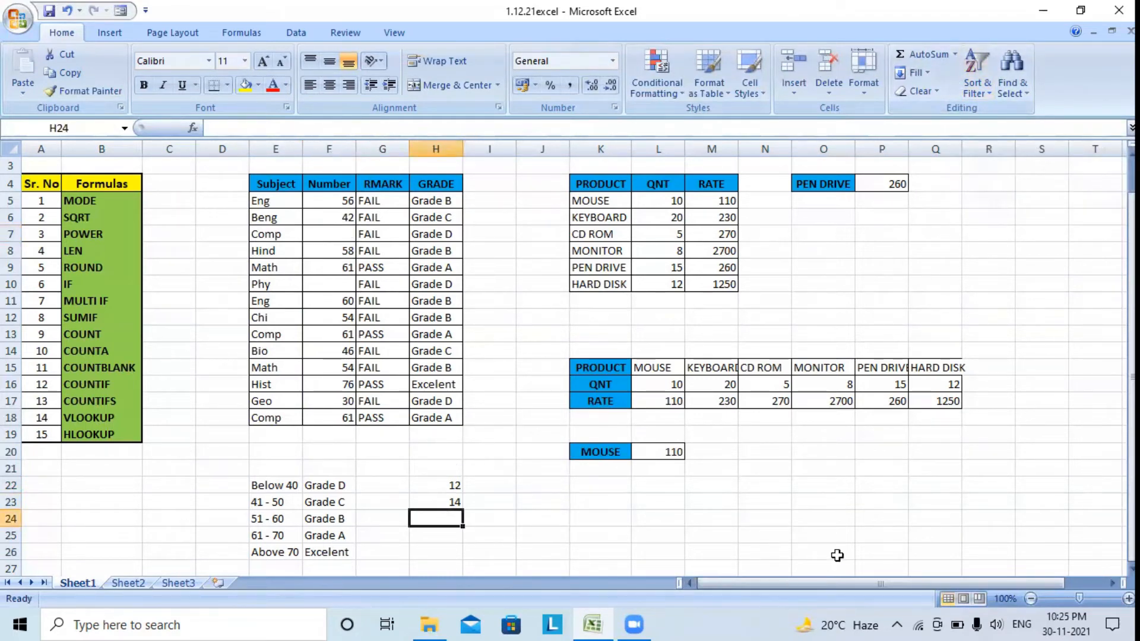
{"action": "type", "text": "="}
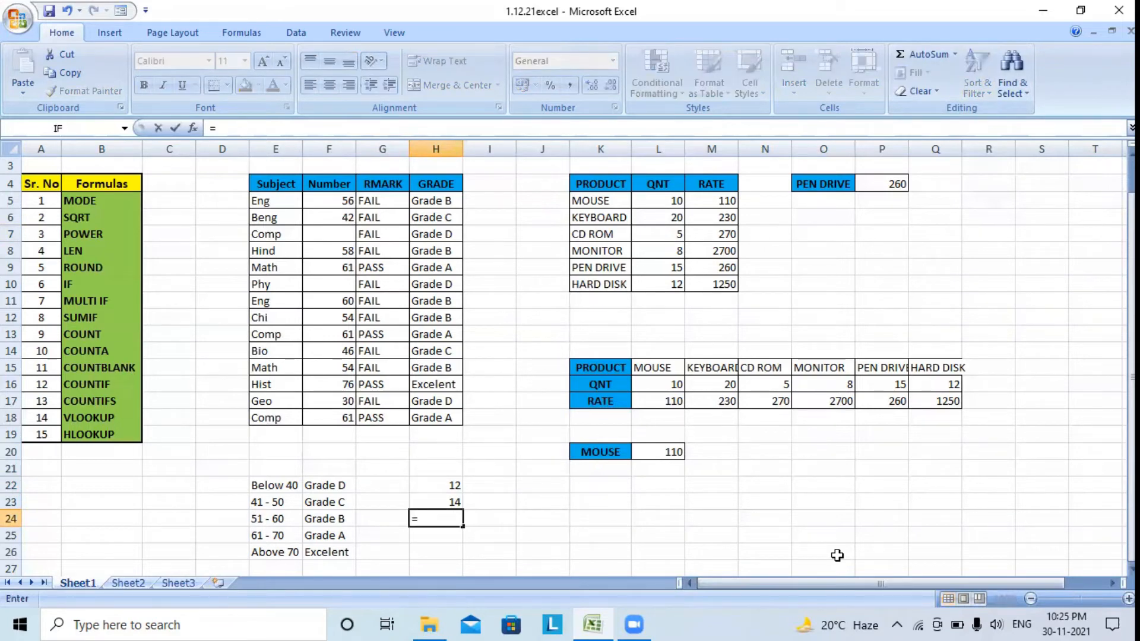
{"action": "type", "text": "coun"}
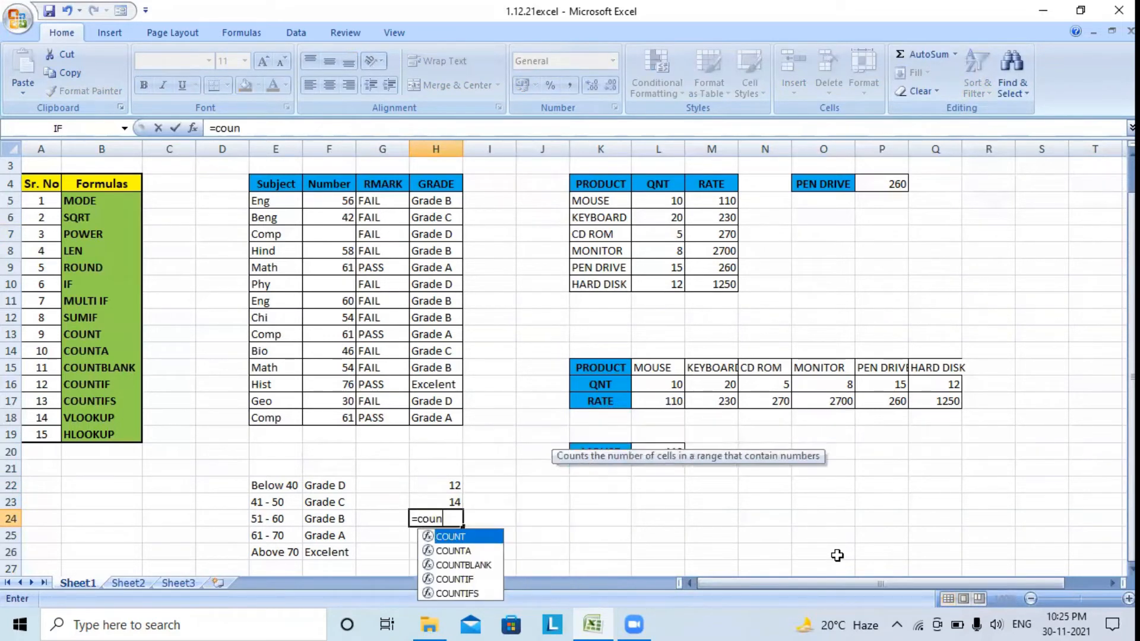
{"action": "type", "text": "tb"}
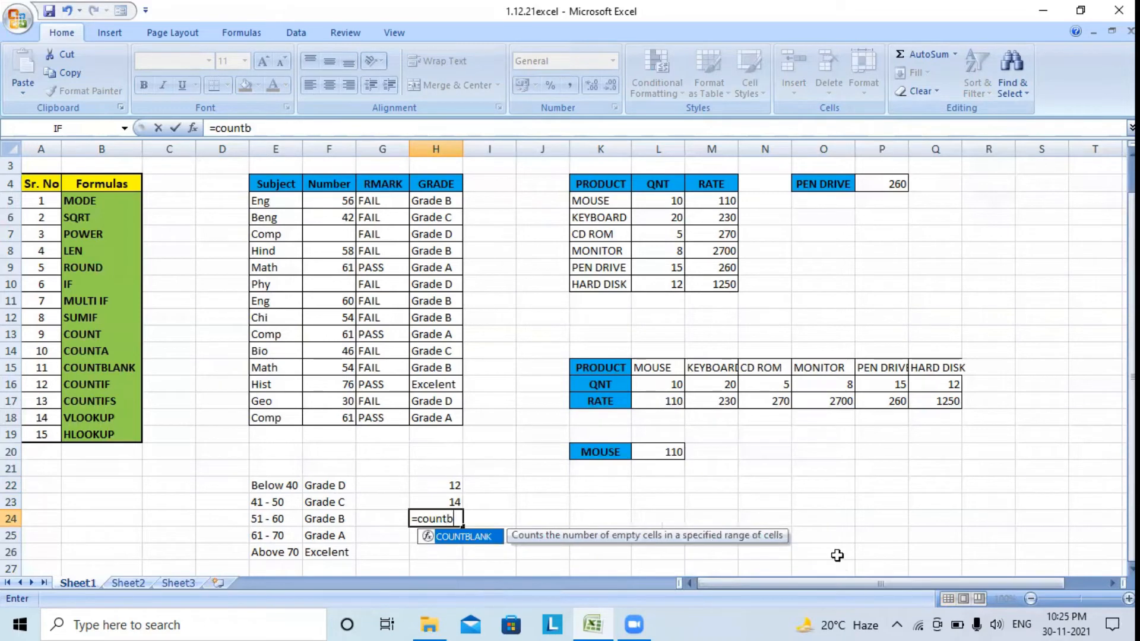
{"action": "type", "text": "lank("}
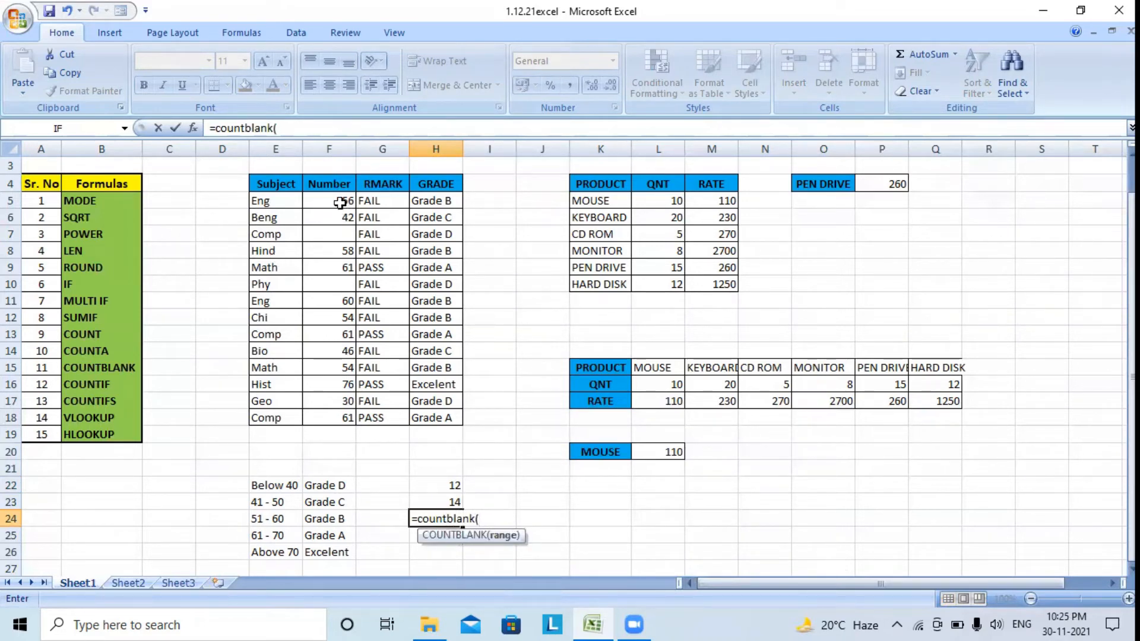
{"action": "left_click_drag", "start_coordinate": [339, 203], "coordinate": [340, 414]}
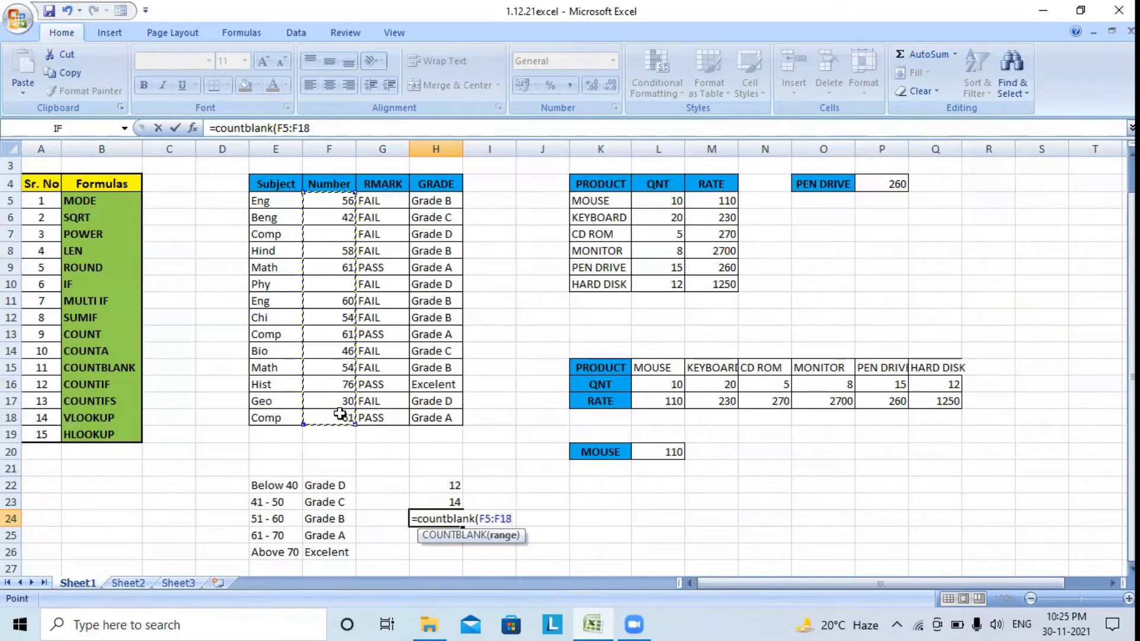
{"action": "type", "text": ")"}
{"action": "key", "text": "Return"}
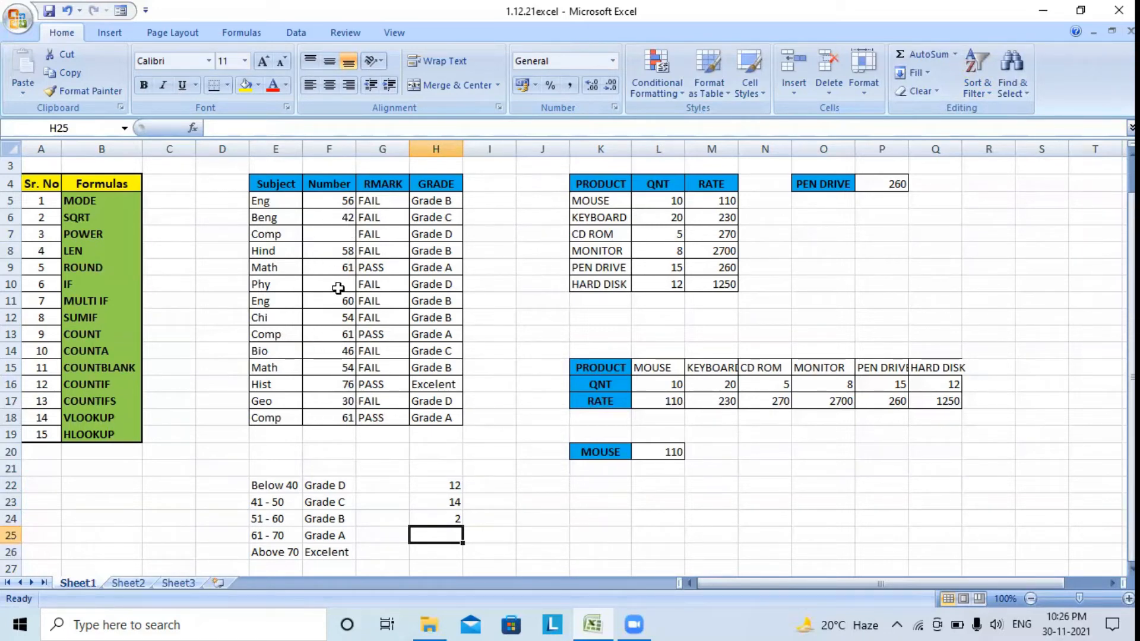
Step: Enter =COUNTIF(F5:F18,">60") in H25 to count the Number entries above 60
{"action": "type", "text": "="}
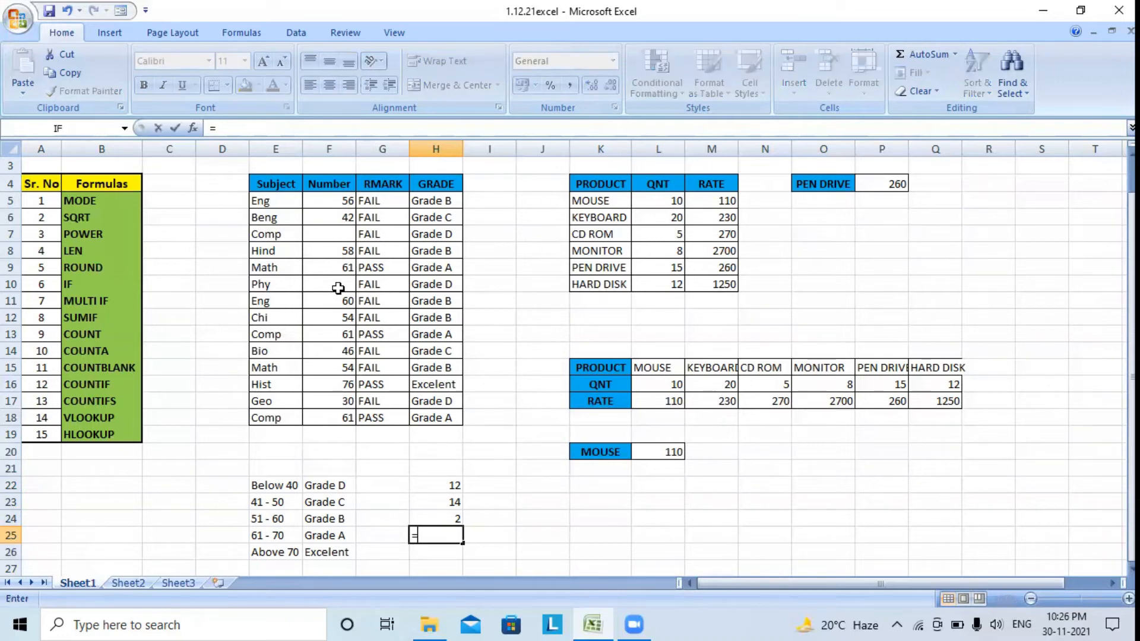
{"action": "type", "text": "c"}
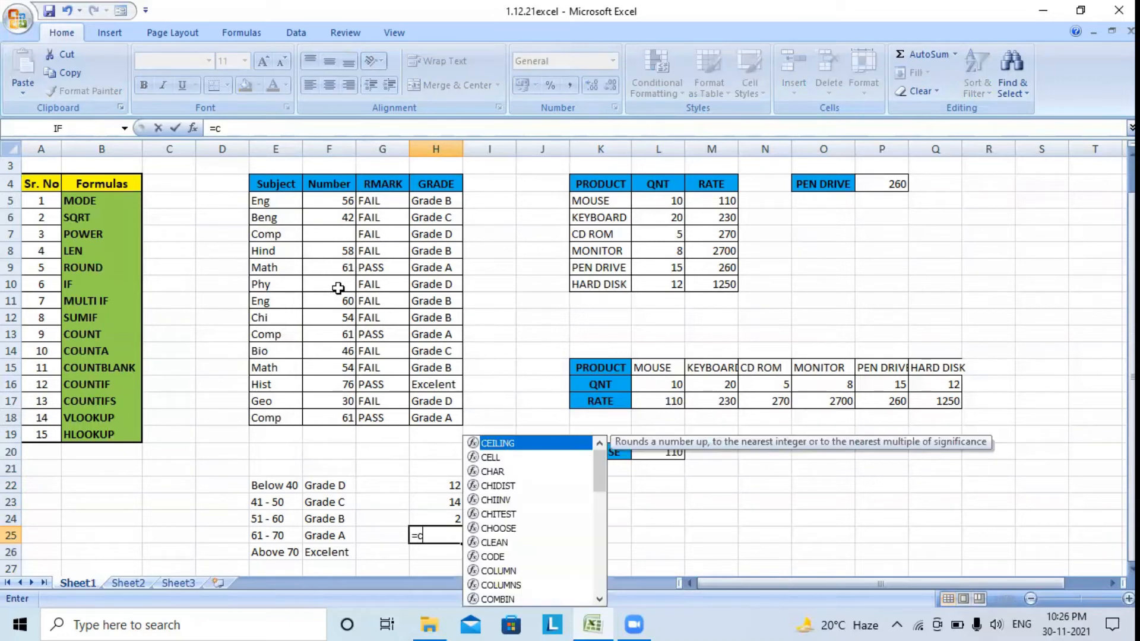
{"action": "type", "text": "ountif("}
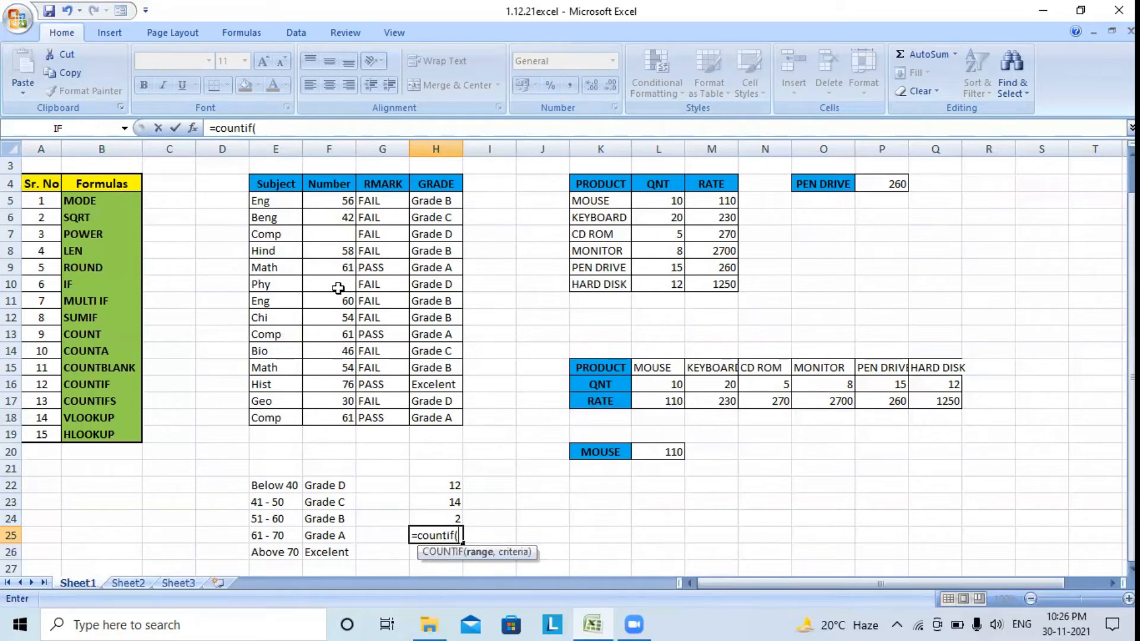
{"action": "left_click", "coordinate": [336, 203]}
{"action": "left_click_drag", "start_coordinate": [337, 215], "coordinate": [337, 419]}
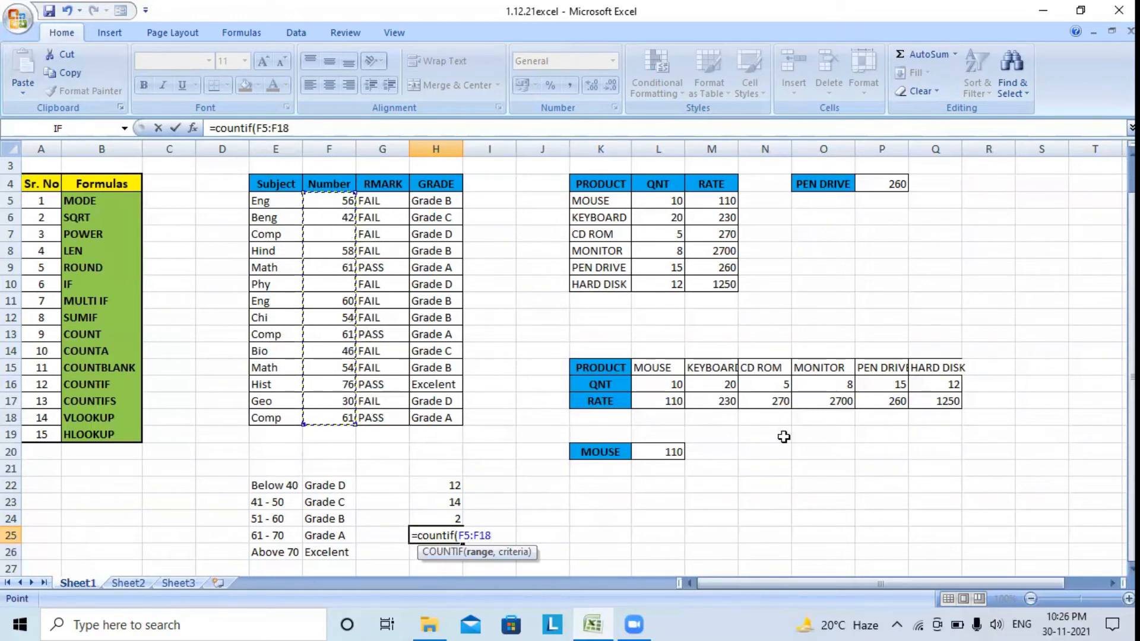
{"action": "type", "text": ","}
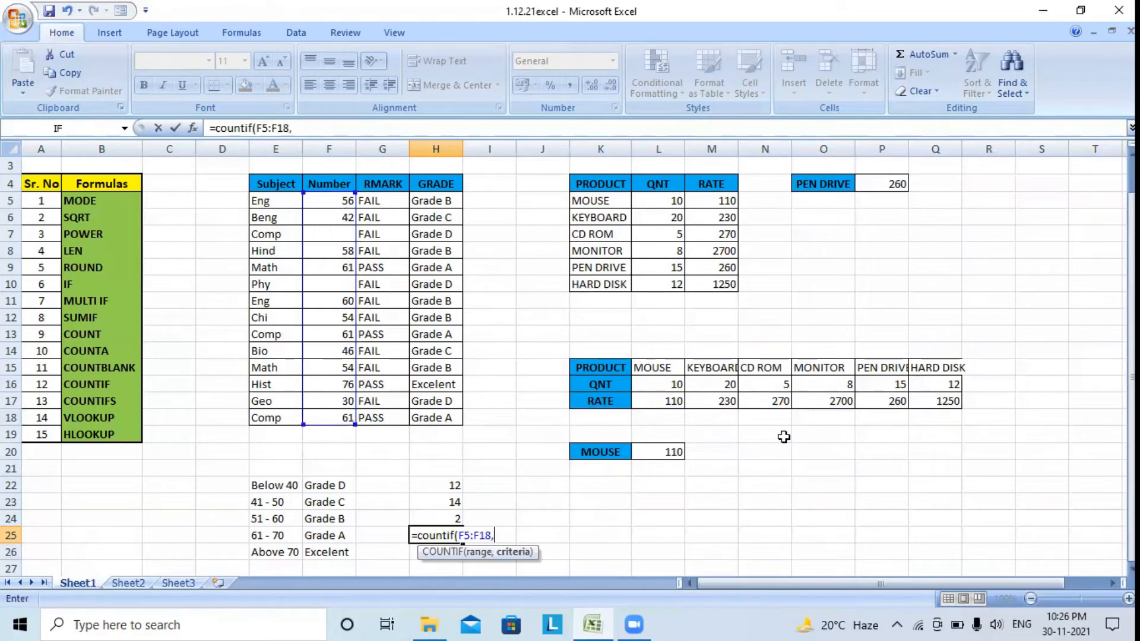
{"action": "type", "text": "\">60\")"}
{"action": "key", "text": "Return"}
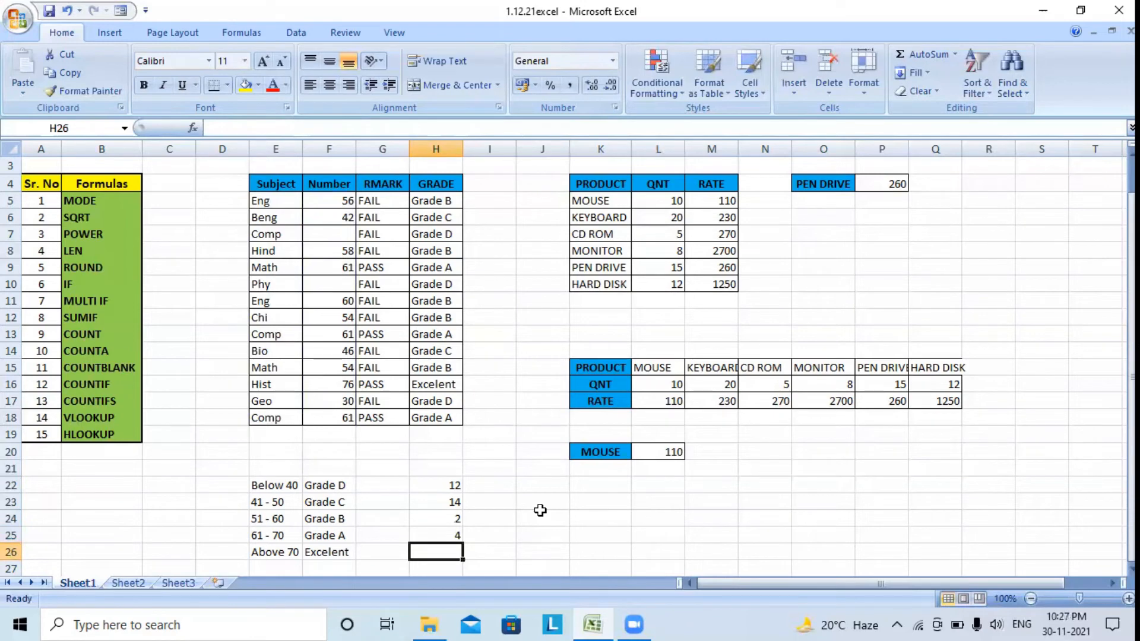
Step: Enter =COUNTIFS(E5:E18,"=Math",F5:F18,">60") in H26 to count the Math rows with a Number above 60
{"action": "type", "text": "="}
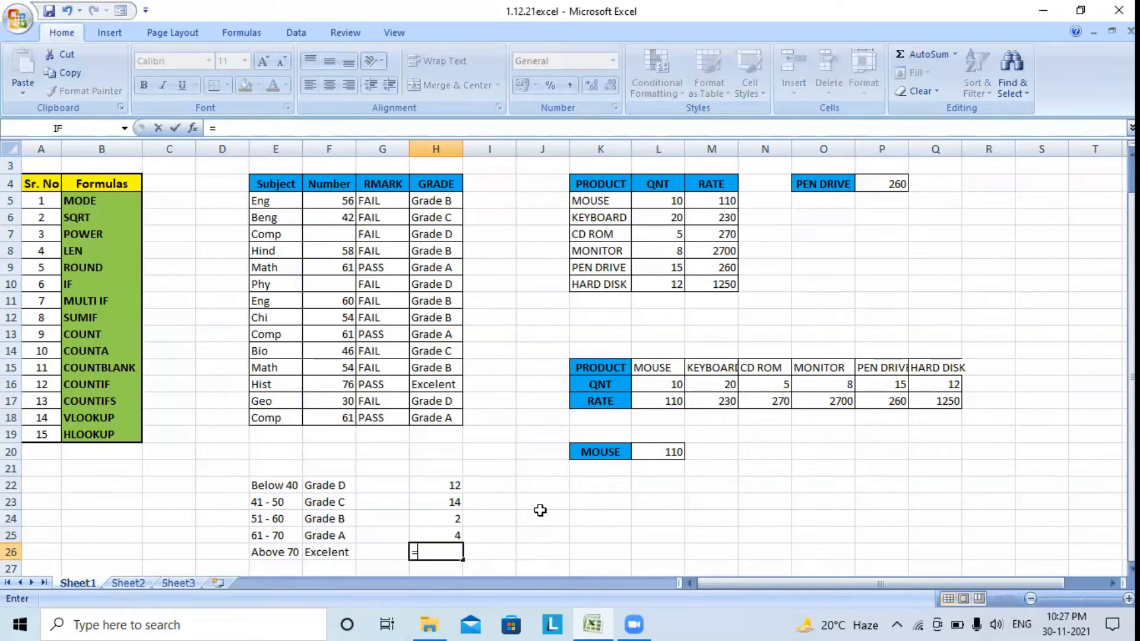
{"action": "type", "text": "coun"}
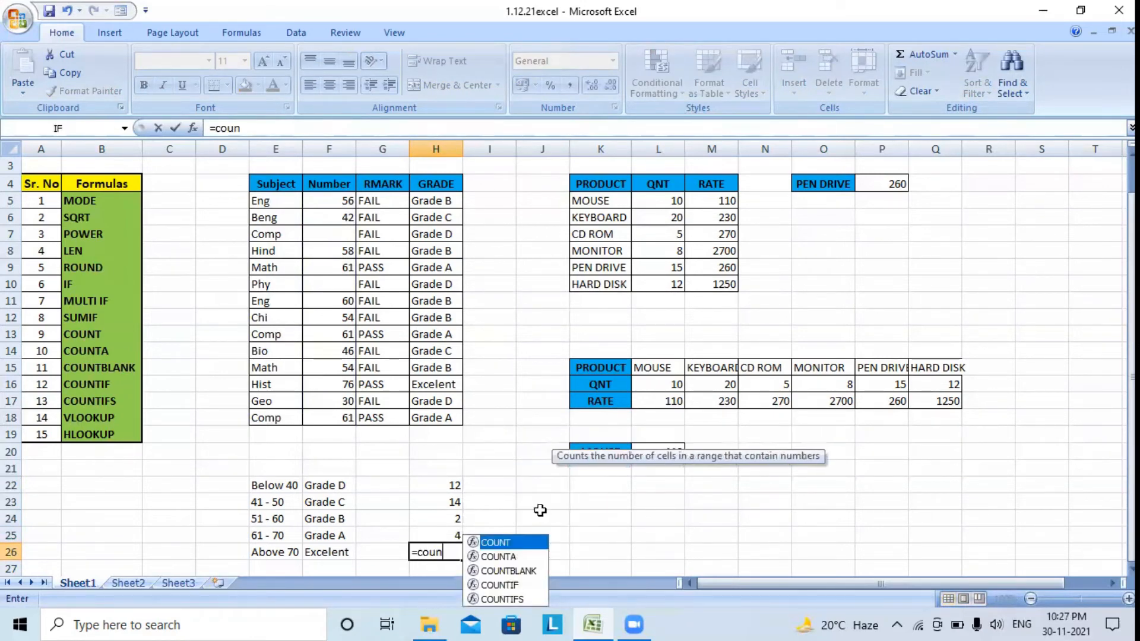
{"action": "type", "text": "ti"}
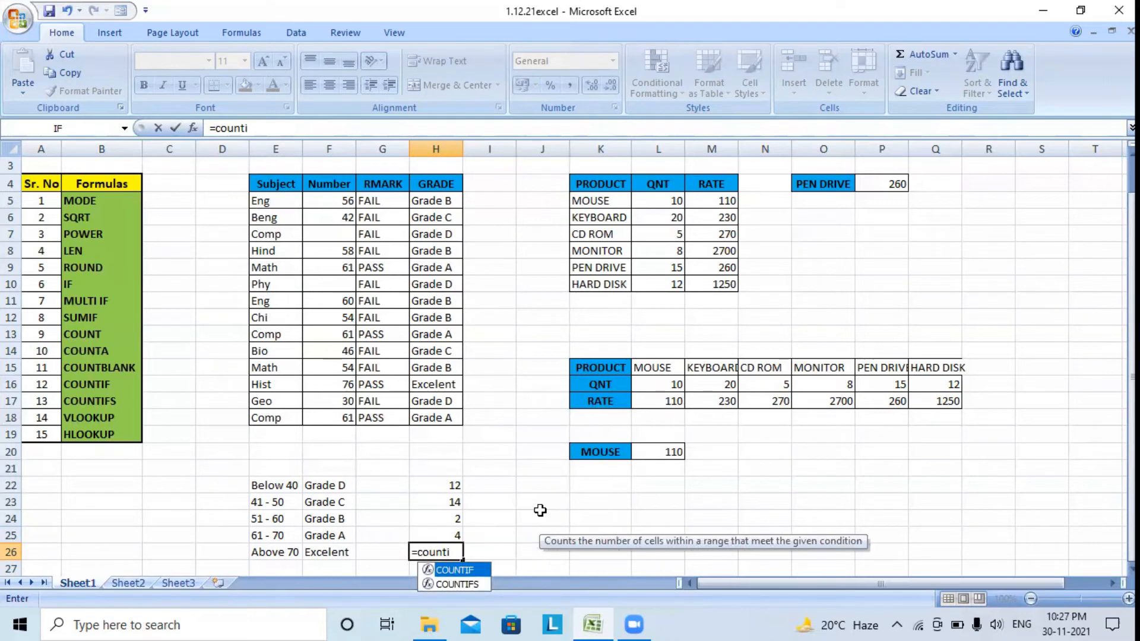
{"action": "type", "text": "fs"}
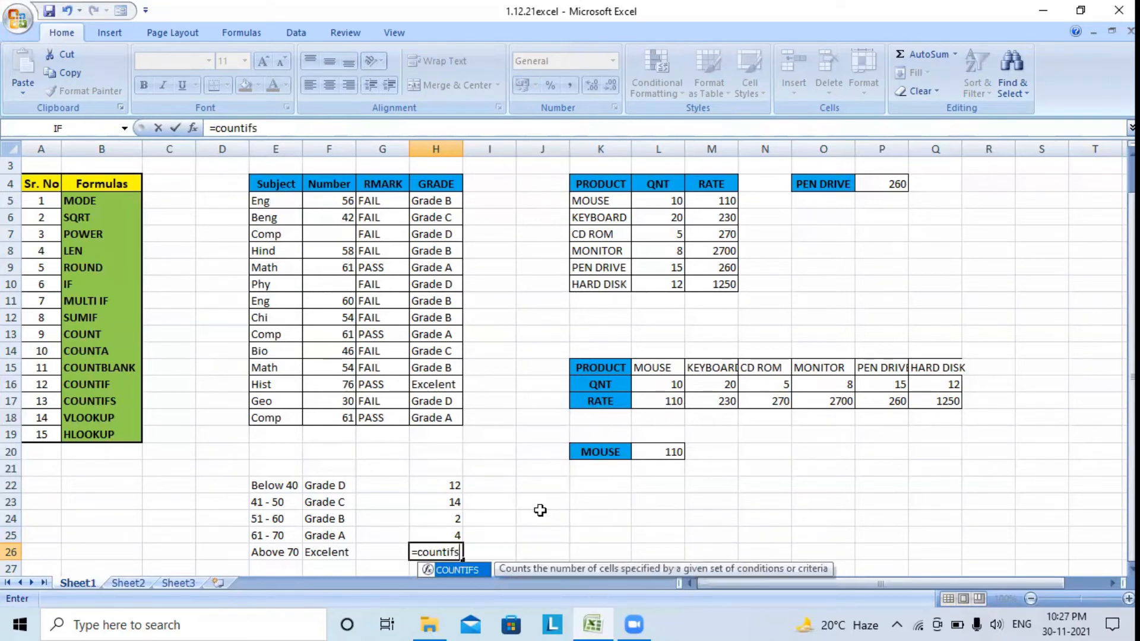
{"action": "type", "text": "("}
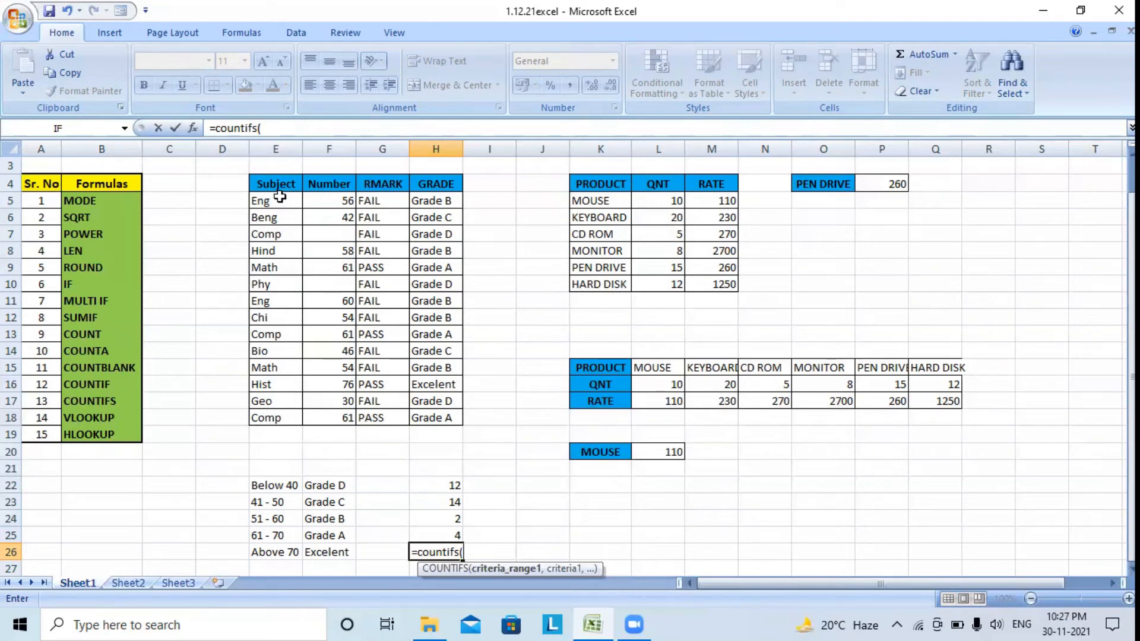
{"action": "left_click_drag", "start_coordinate": [258, 201], "coordinate": [275, 418]}
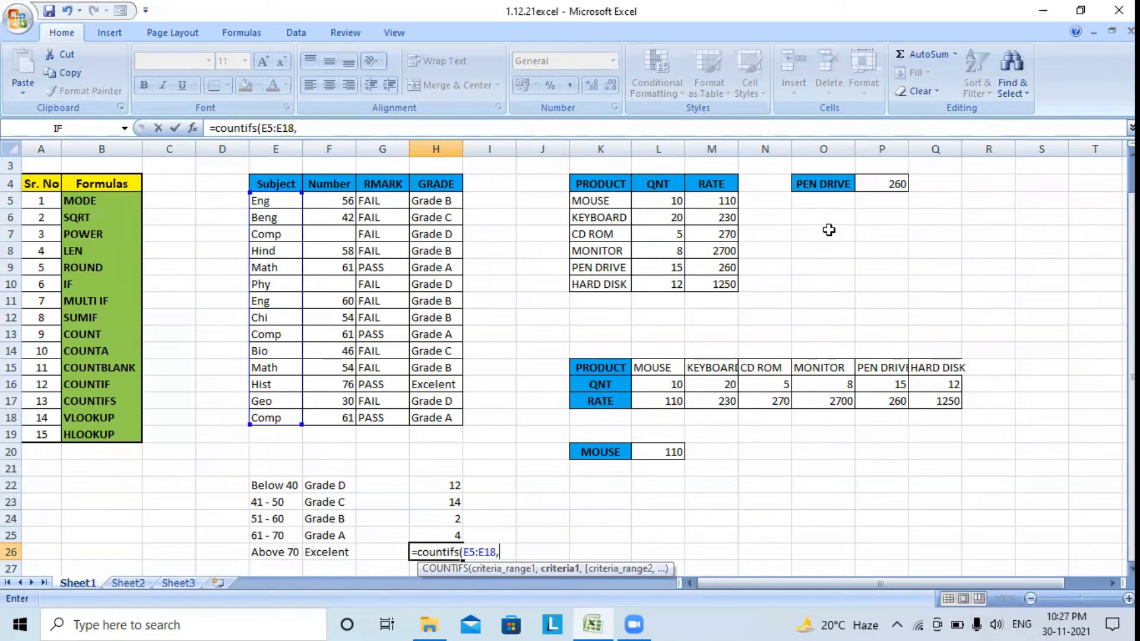
{"action": "type", "text": "\"=Math\""}
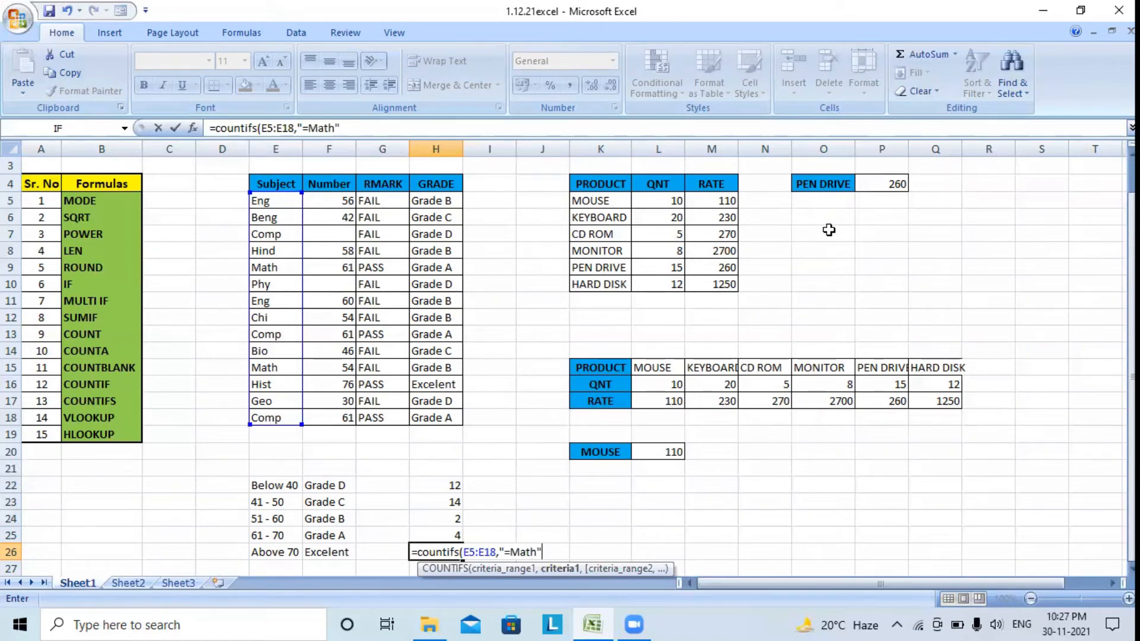
{"action": "type", "text": ","}
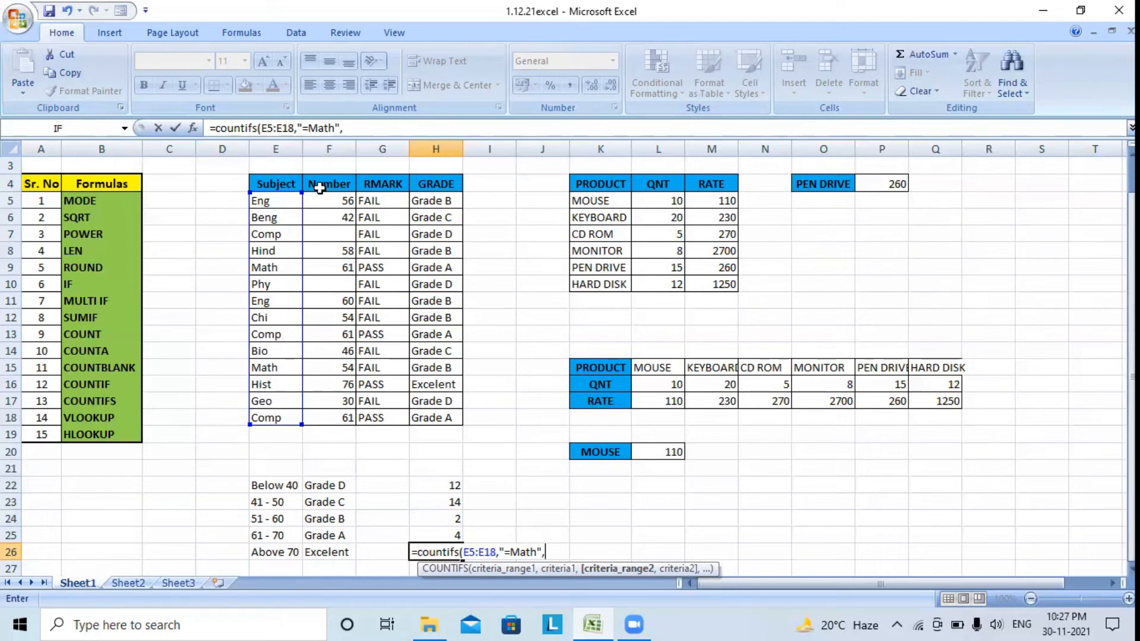
{"action": "left_click_drag", "start_coordinate": [320, 199], "coordinate": [341, 420]}
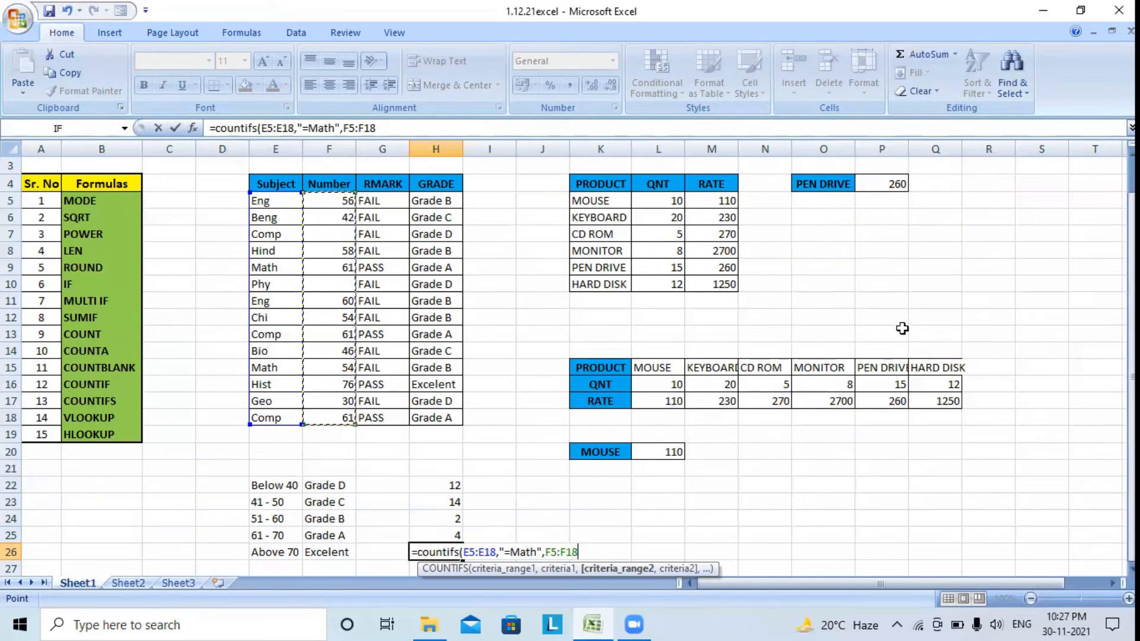
{"action": "type", "text": ","}
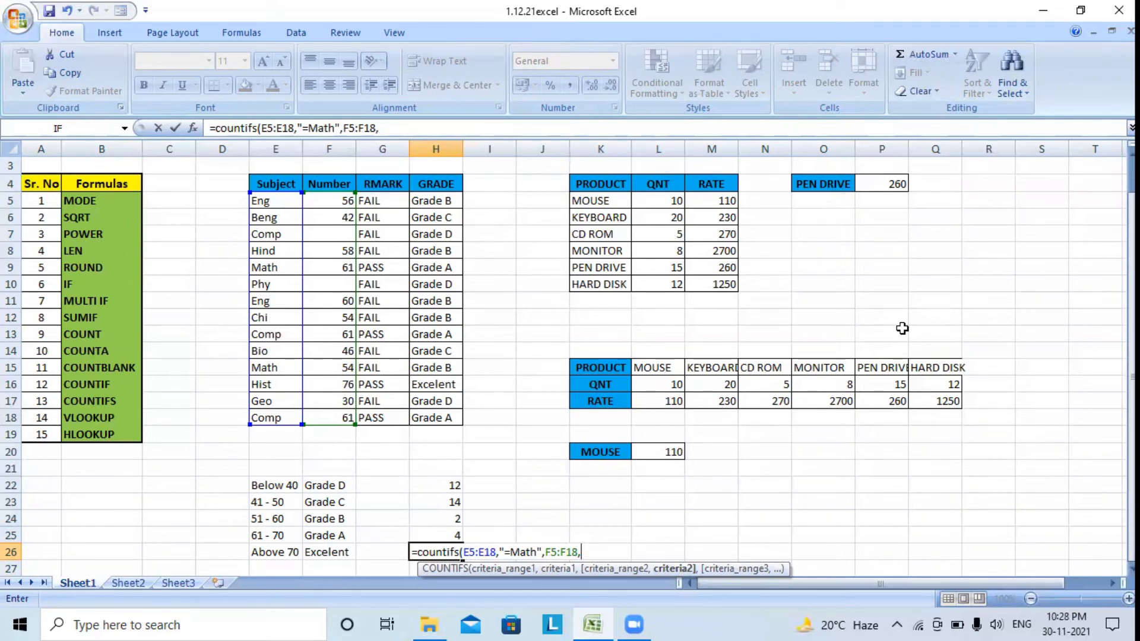
{"action": "type", "text": "\">60\")"}
{"action": "key", "text": "Return"}
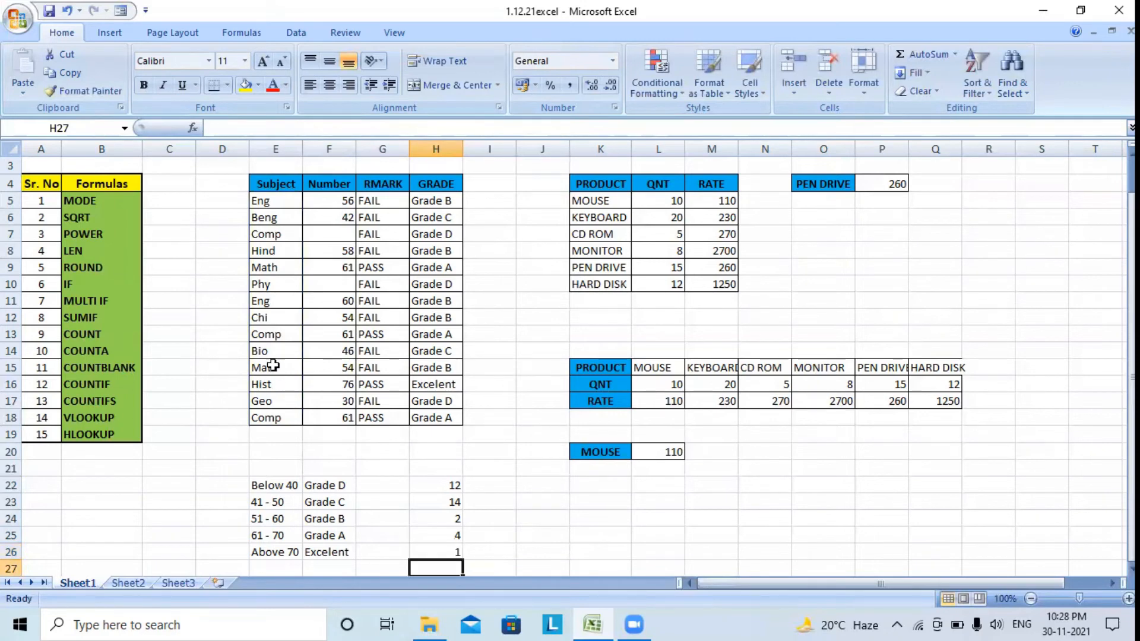
Step: Check the Number values of both Math rows, and clear the counting results from H22:H26
{"action": "left_click", "coordinate": [326, 269]}
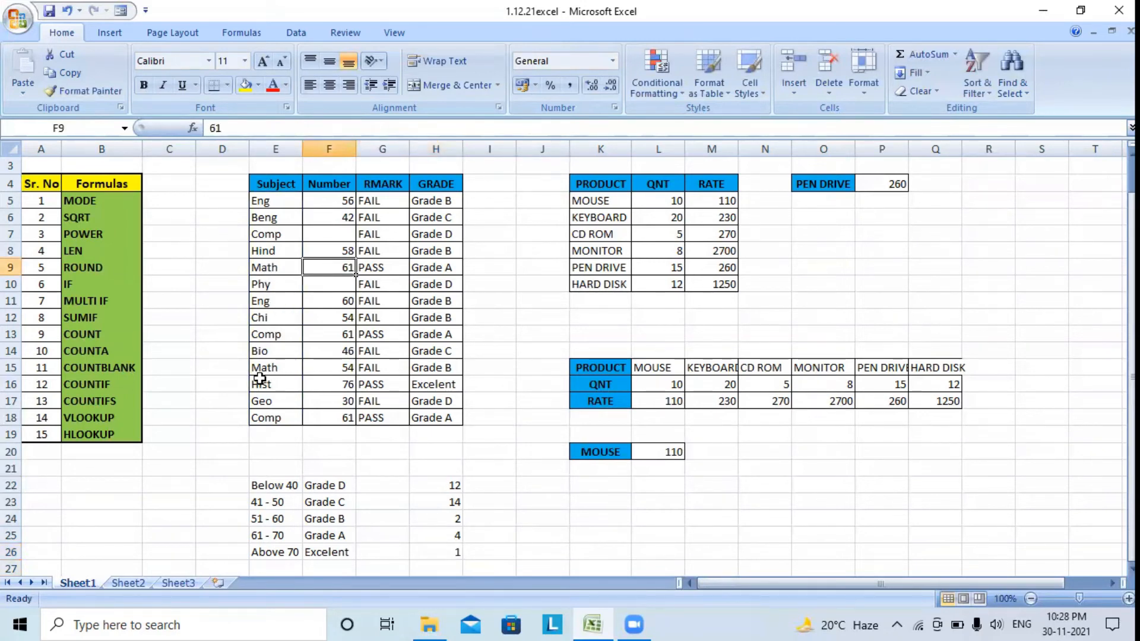
{"action": "left_click", "coordinate": [326, 366]}
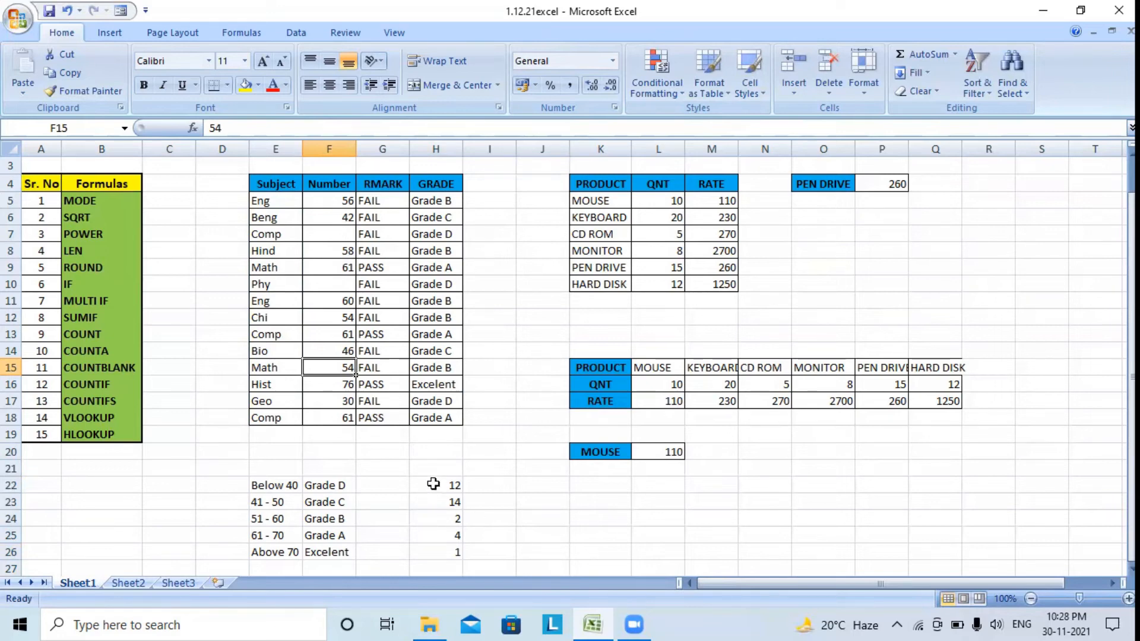
{"action": "left_click_drag", "start_coordinate": [433, 486], "coordinate": [434, 552]}
{"action": "key", "text": "Delete"}
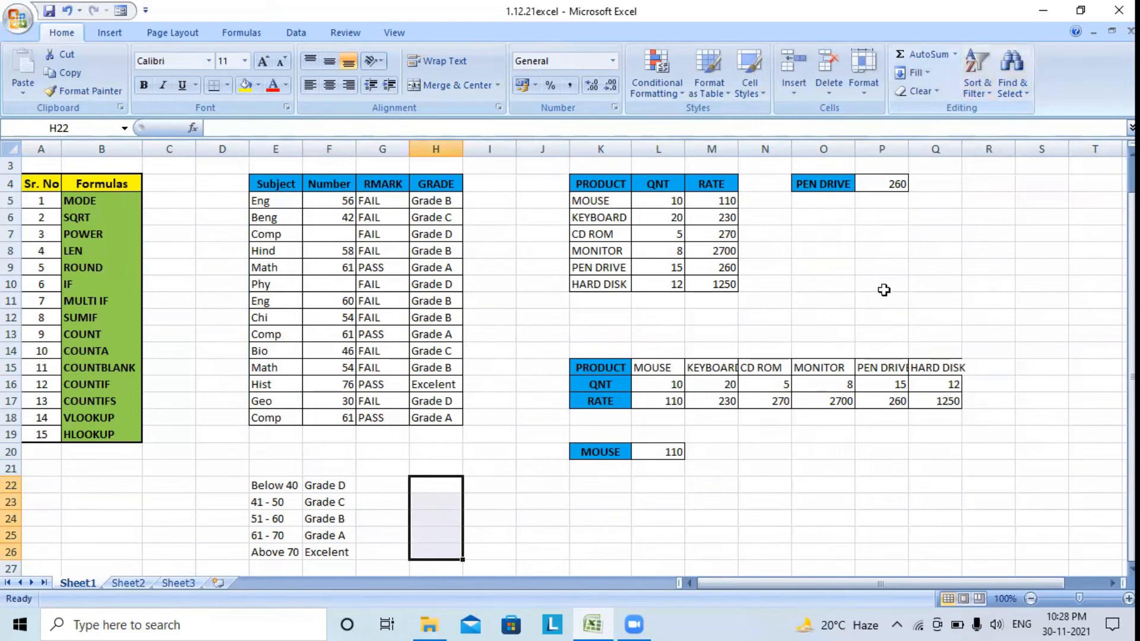
Step: Review the existing VLOOKUP example and set its lookup product in O4 to MONITOR with =K8
{"action": "left_click_drag", "start_coordinate": [882, 259], "coordinate": [883, 268]}
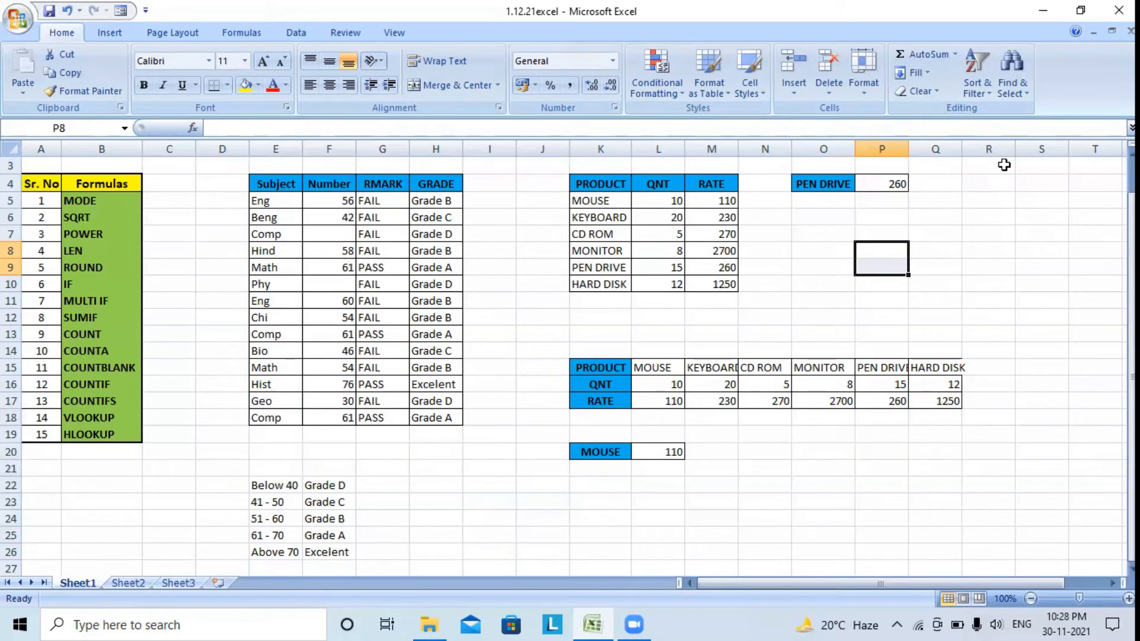
{"action": "left_click", "coordinate": [902, 185]}
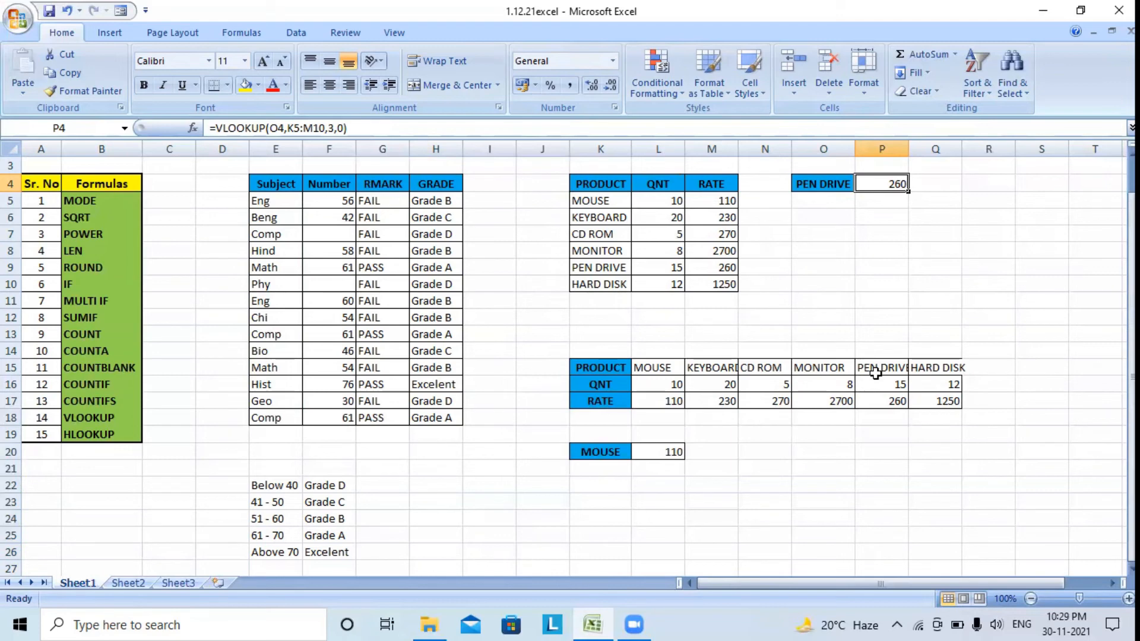
{"action": "left_click", "coordinate": [805, 190]}
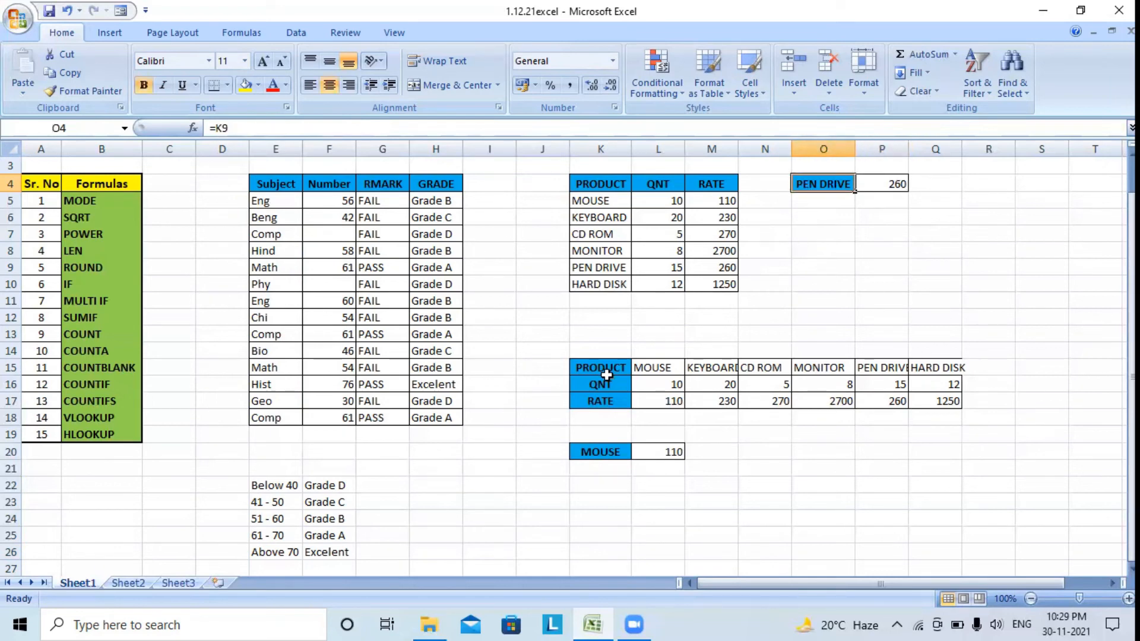
{"action": "left_click", "coordinate": [595, 252]}
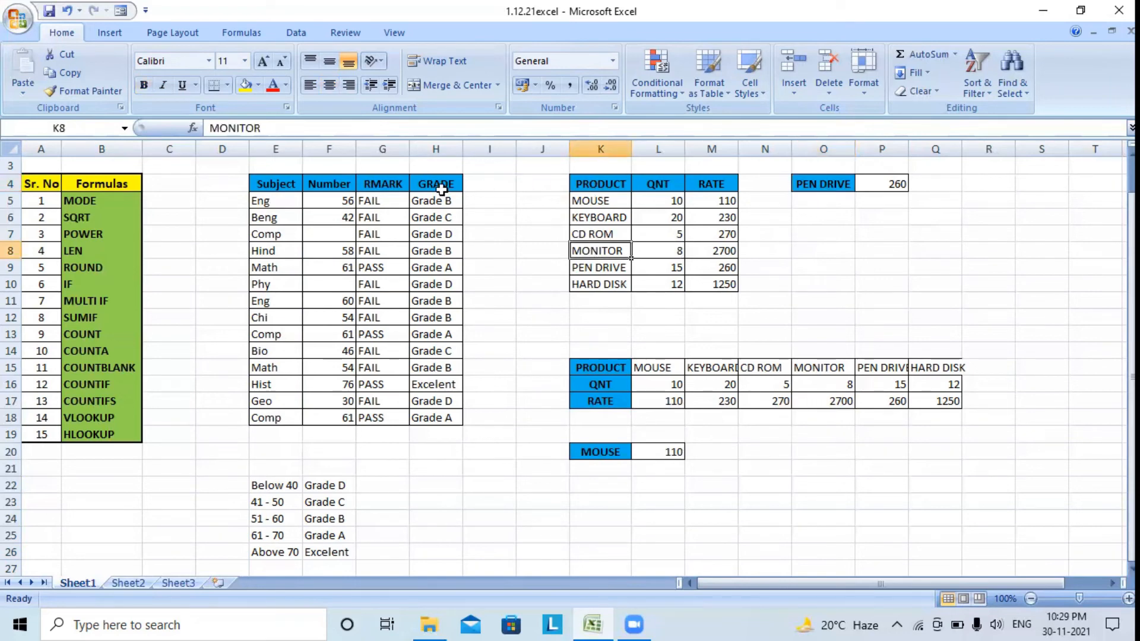
{"action": "key", "text": "Down"}
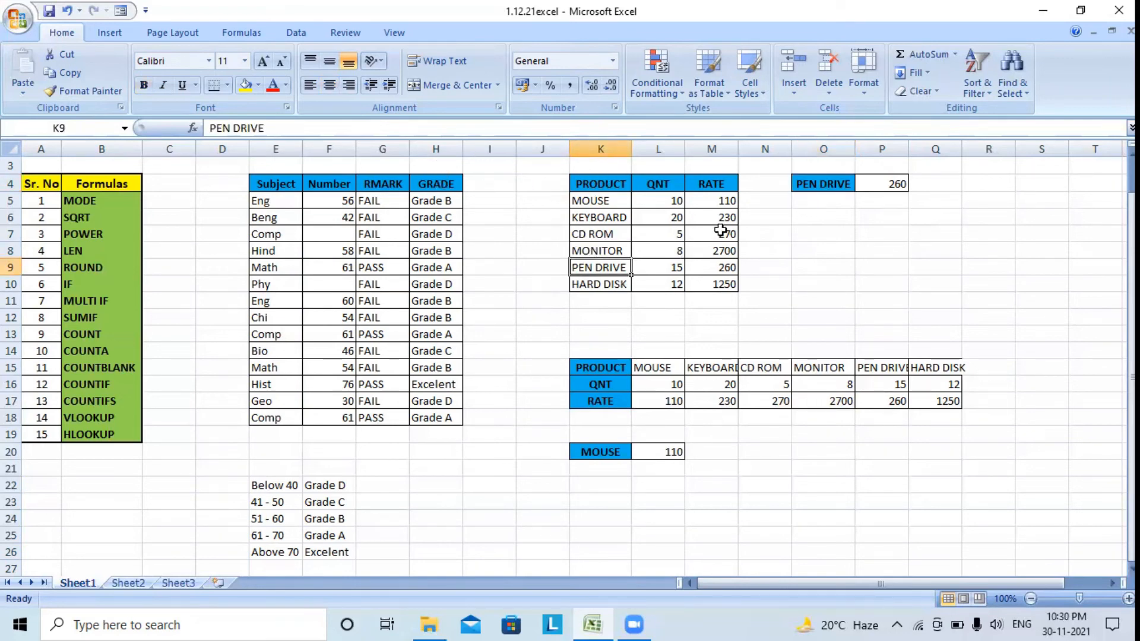
{"action": "left_click", "coordinate": [807, 186]}
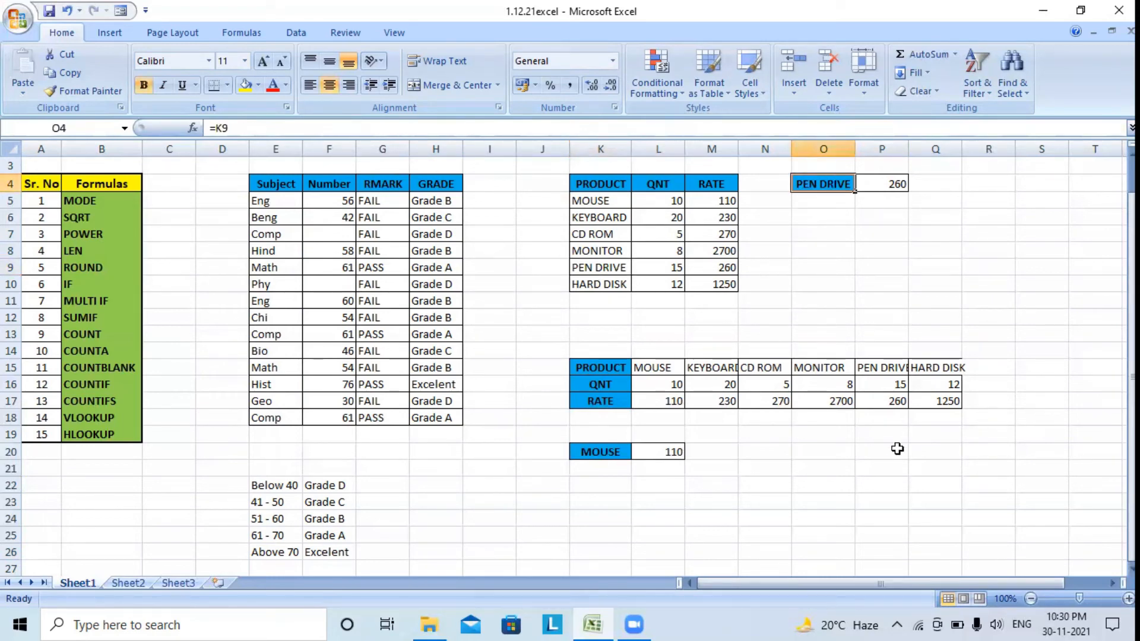
{"action": "type", "text": "="}
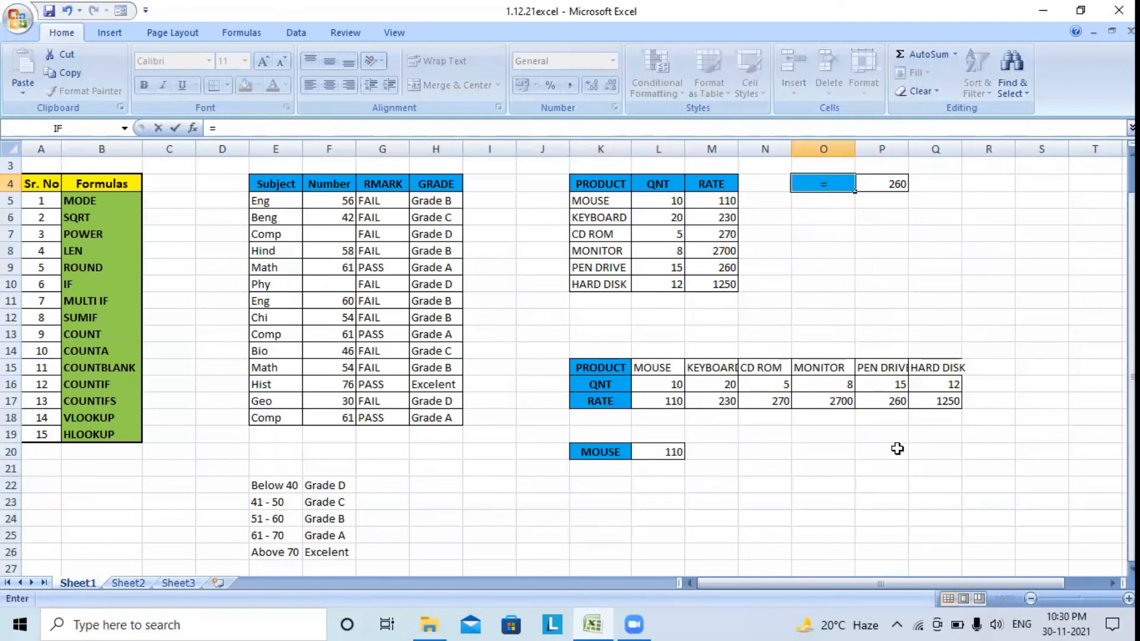
{"action": "left_click", "coordinate": [602, 251]}
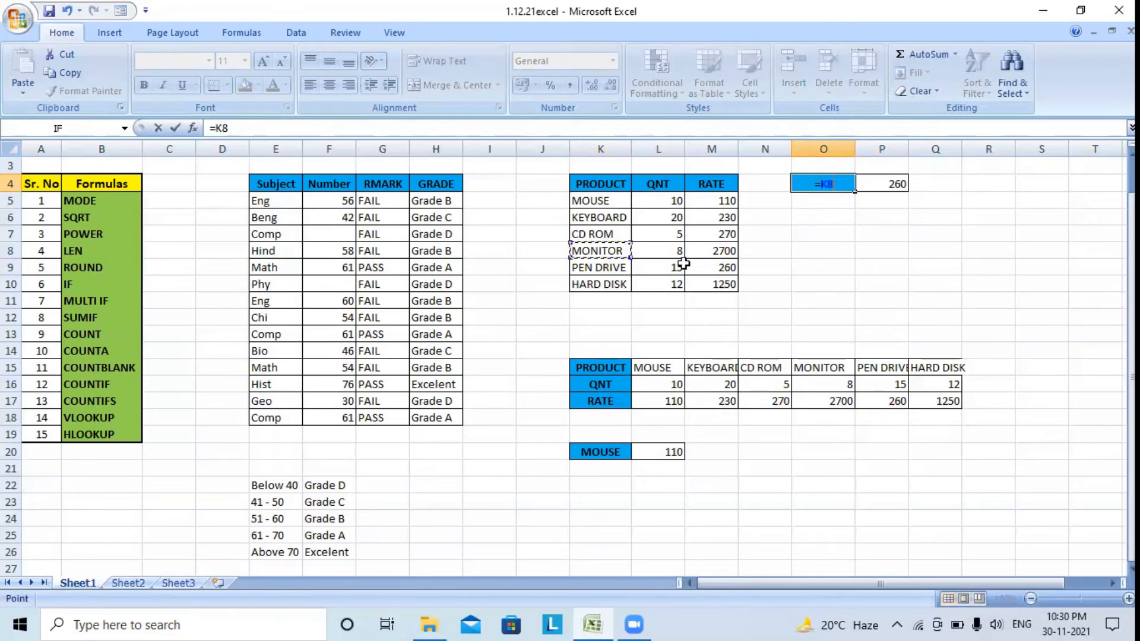
{"action": "key", "text": "Return"}
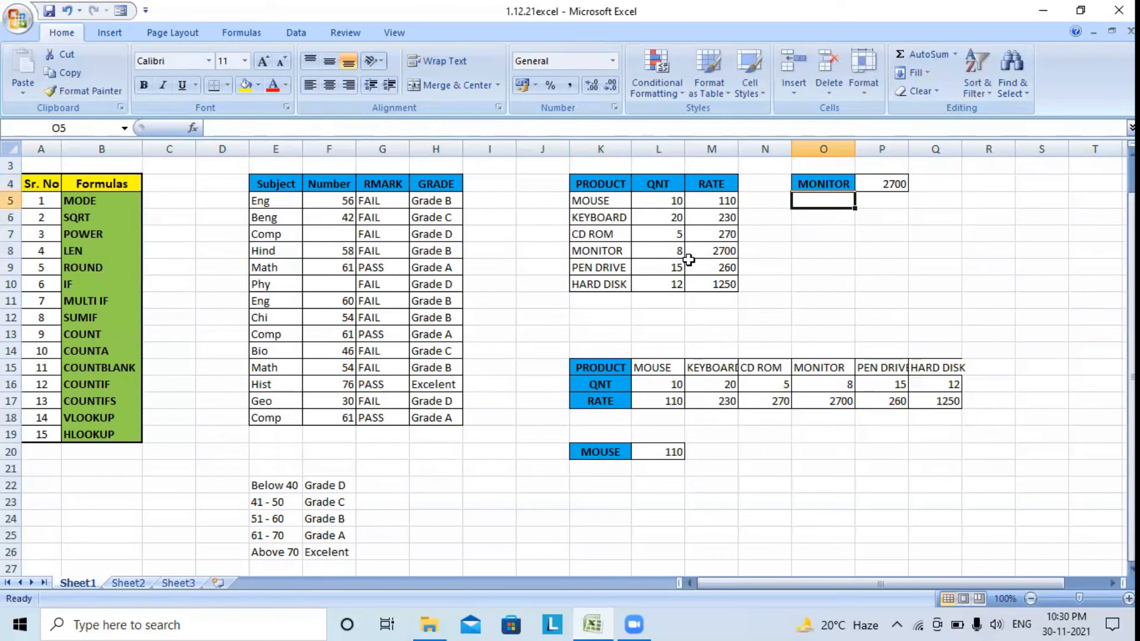
Step: Replace the formula in P4 with =VLOOKUP(O4,K5:M10,2,0) to look up the product's quantity by exact match
{"action": "left_click", "coordinate": [889, 185]}
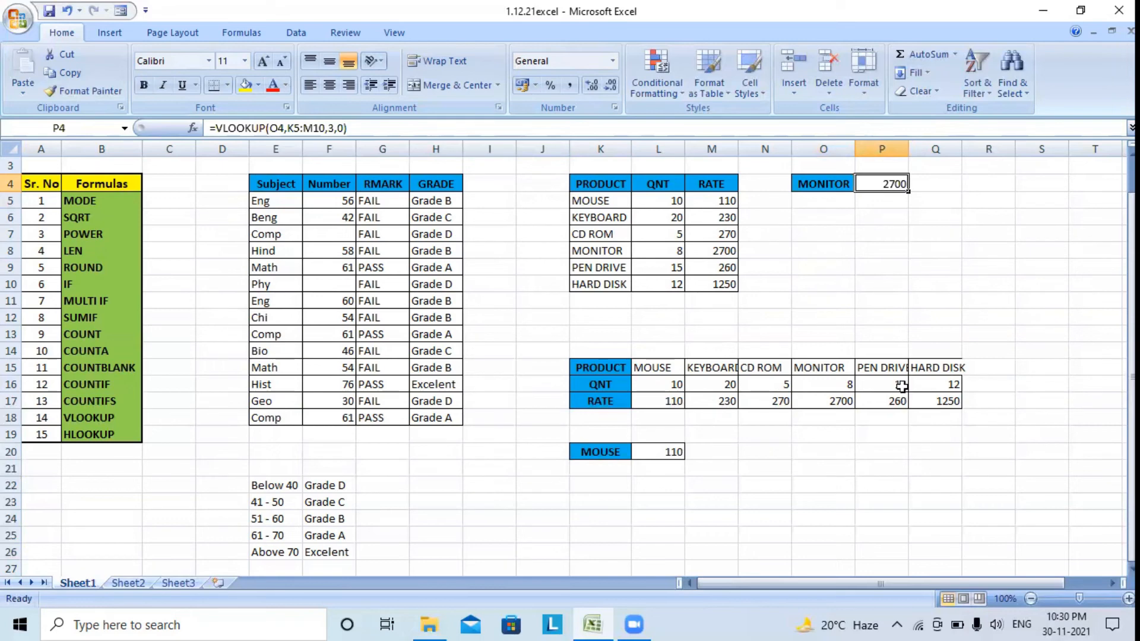
{"action": "key", "text": "Delete"}
{"action": "type", "text": "="}
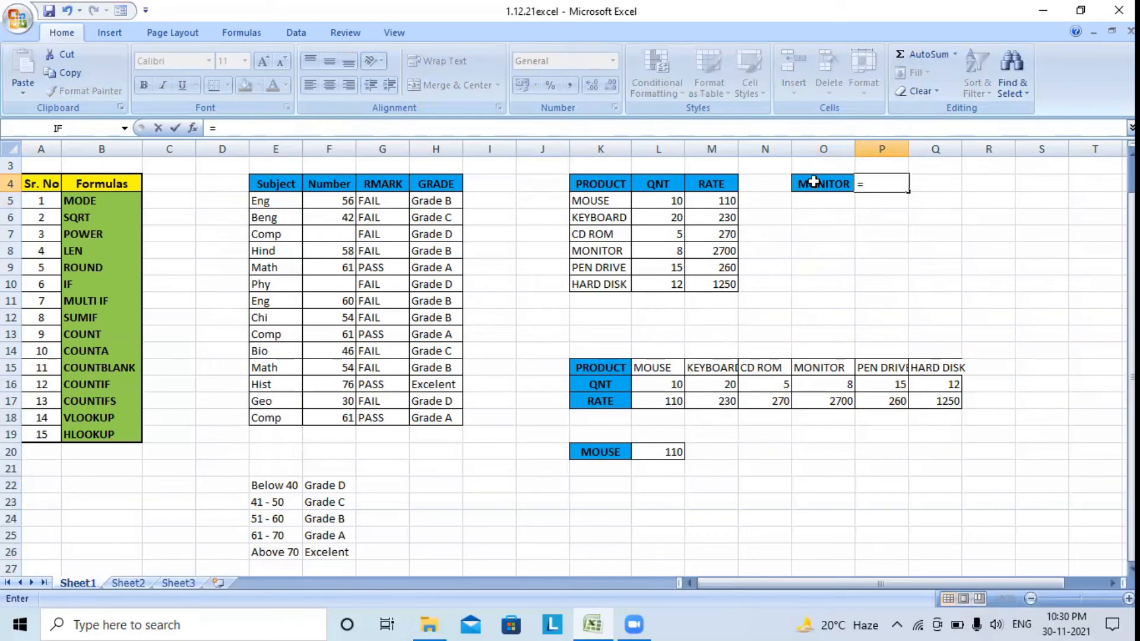
{"action": "type", "text": "vlo"}
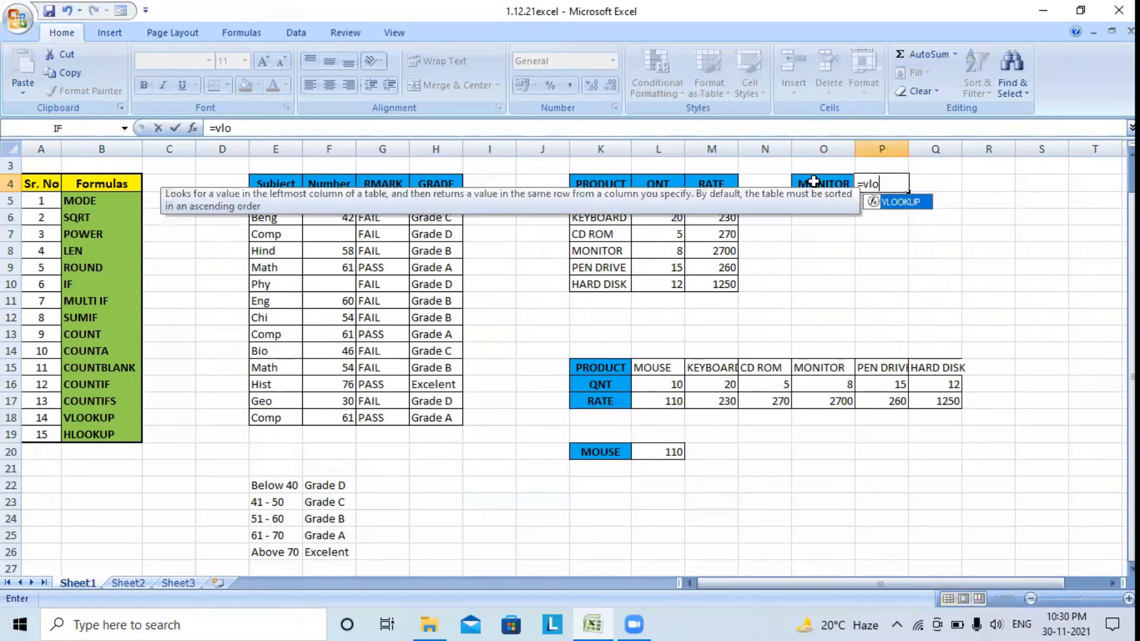
{"action": "type", "text": "okup("}
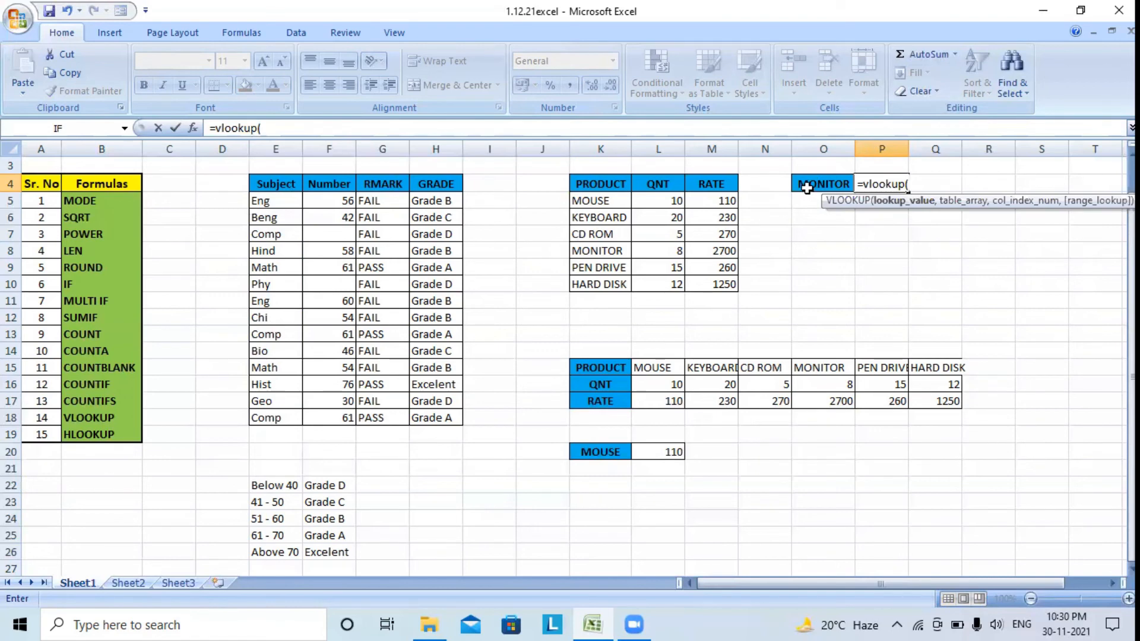
{"action": "left_click", "coordinate": [806, 185]}
{"action": "type", "text": ","}
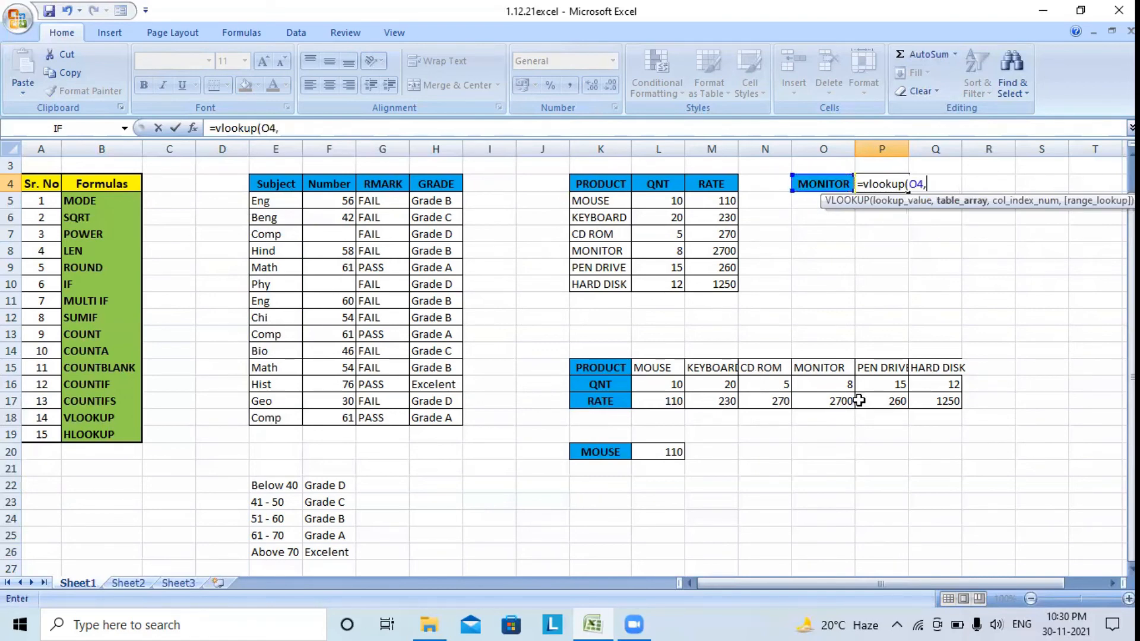
{"action": "left_click_drag", "start_coordinate": [587, 201], "coordinate": [725, 284]}
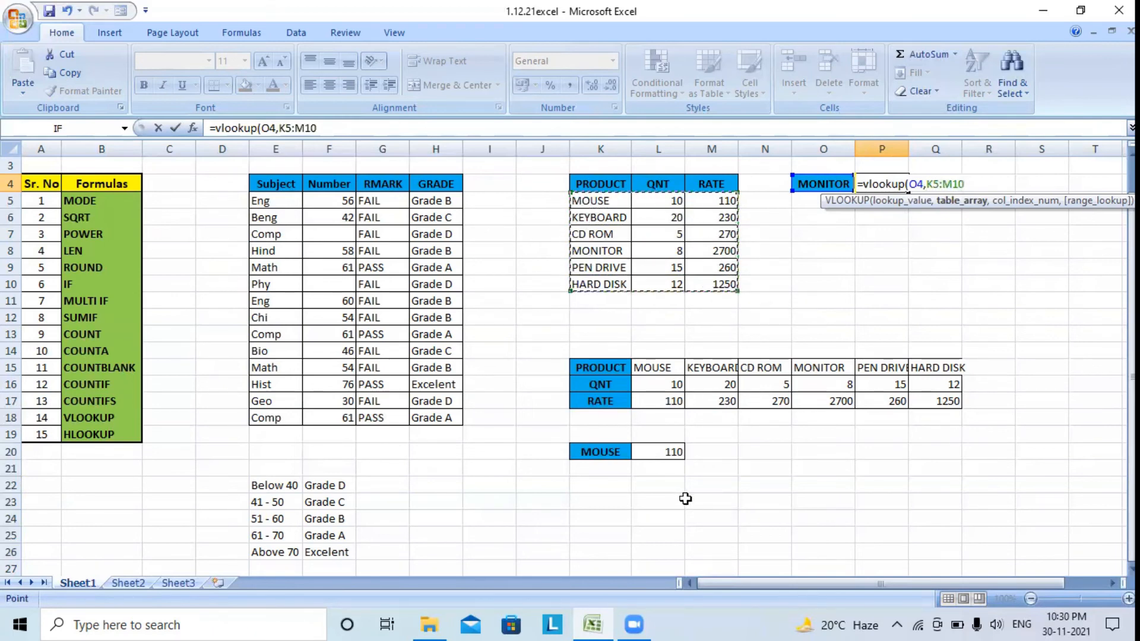
{"action": "type", "text": ","}
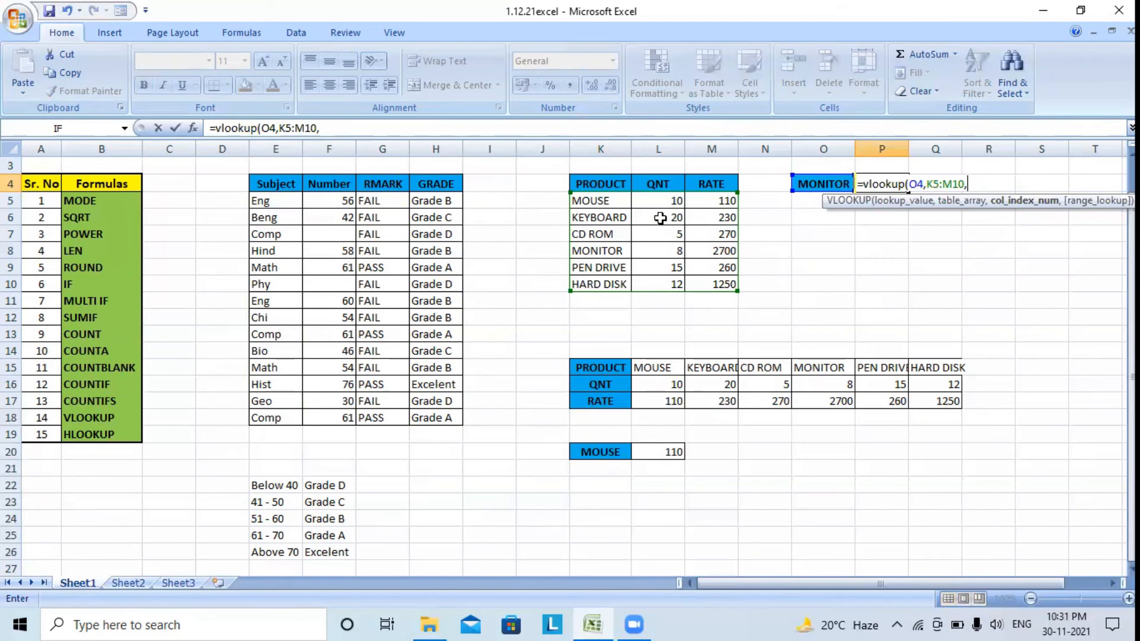
{"action": "type", "text": "2,"}
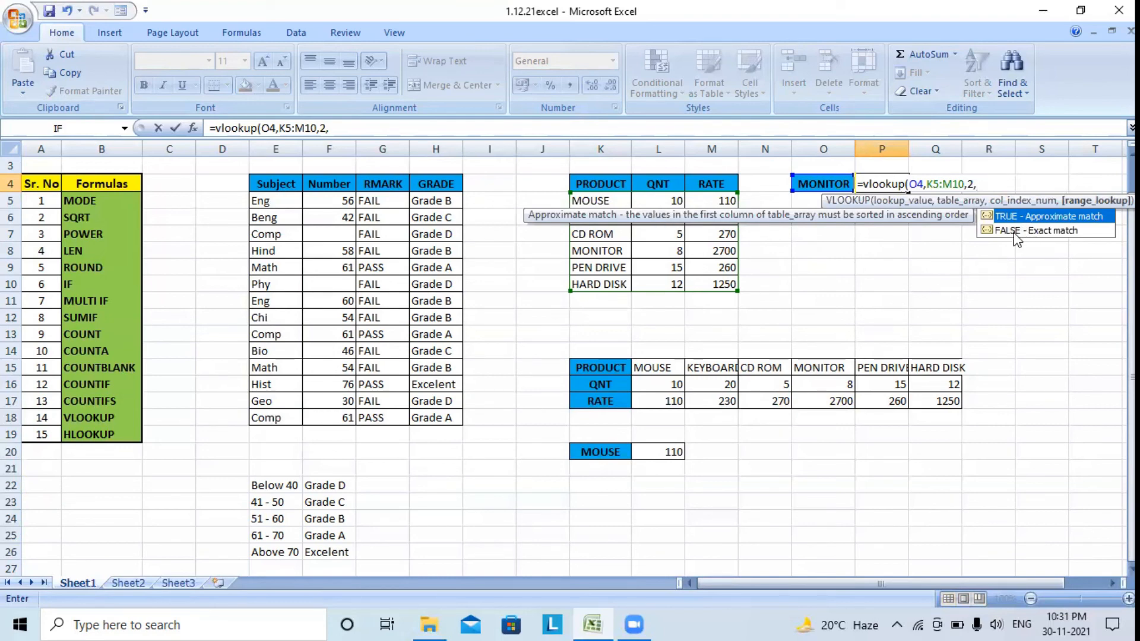
{"action": "type", "text": "0"}
{"action": "type", "text": ")"}
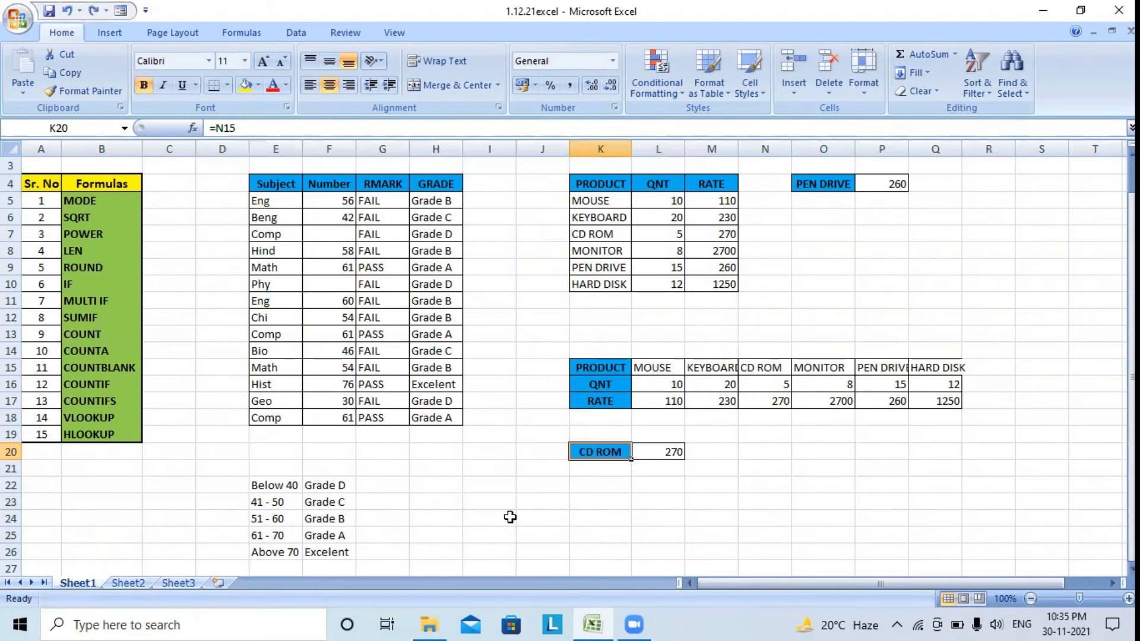
Step: Set the horizontal lookup product in K20 to KEYBOARD with =M15
{"action": "type", "text": "="}
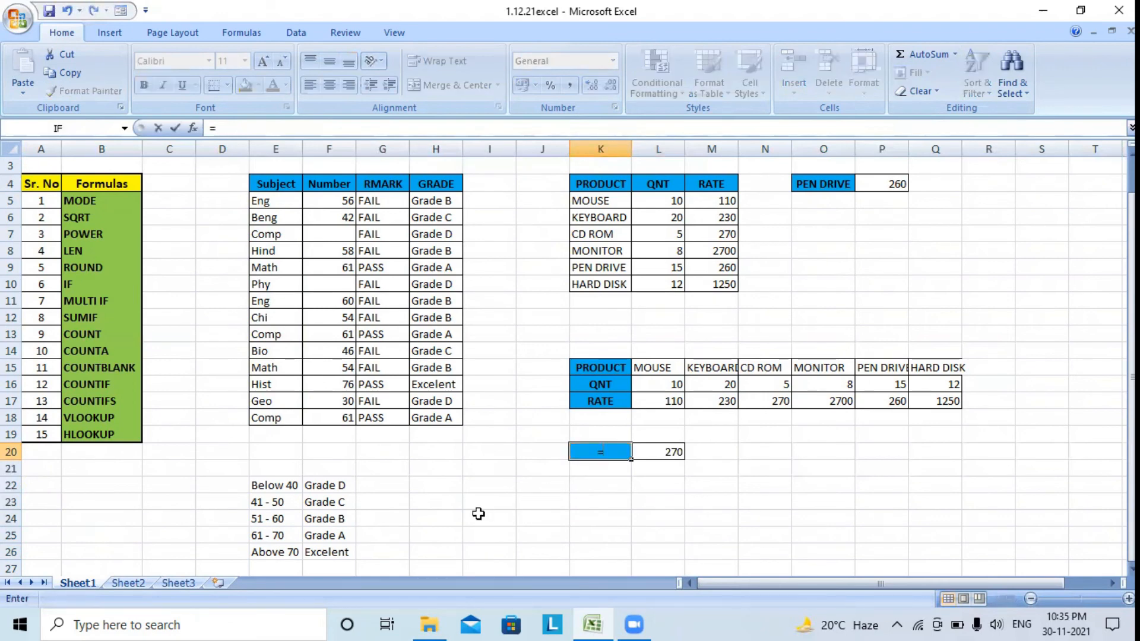
{"action": "left_click", "coordinate": [708, 364]}
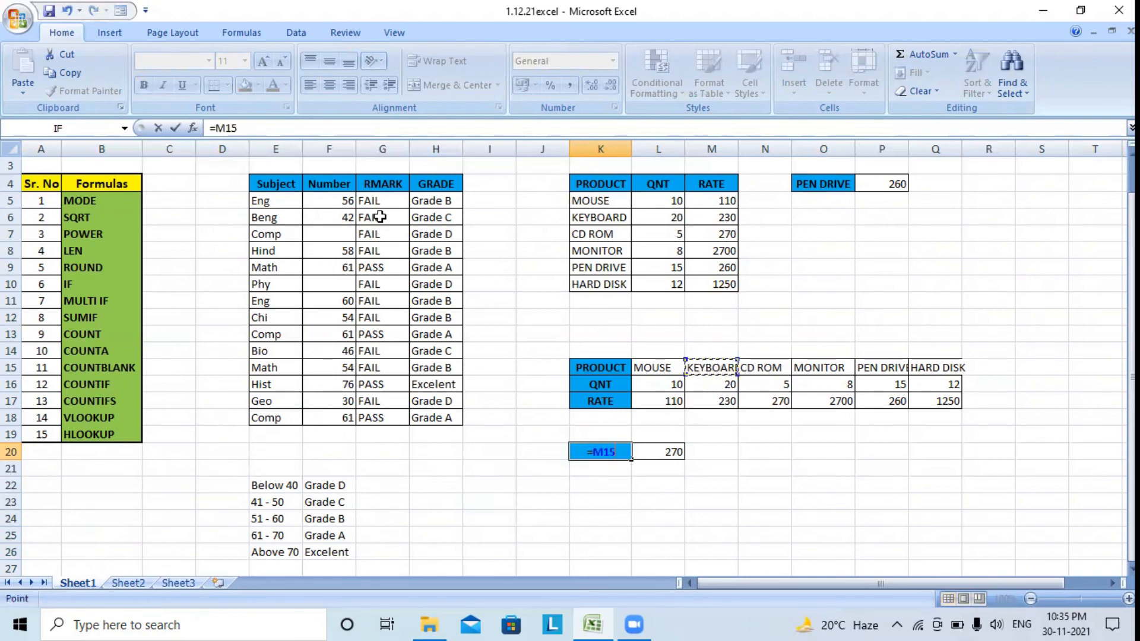
{"action": "key", "text": "Return"}
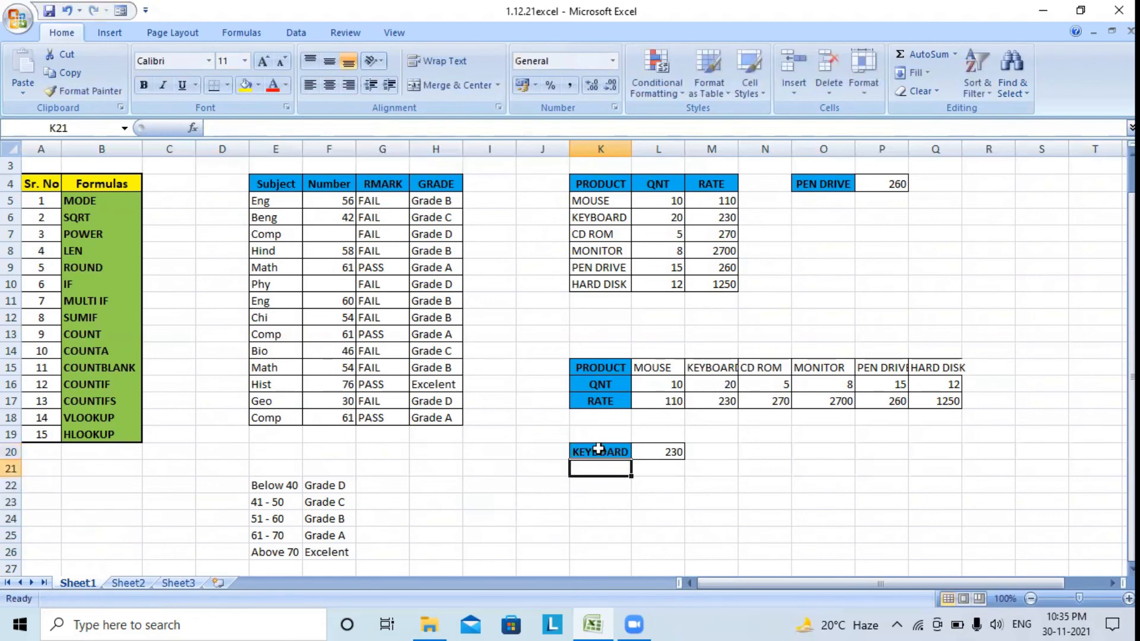
Step: Clear L20 and enter =HLOOKUP(K20,L15:Q17,3,0) to look up the rate of KEYBOARD by exact match
{"action": "left_click", "coordinate": [662, 455]}
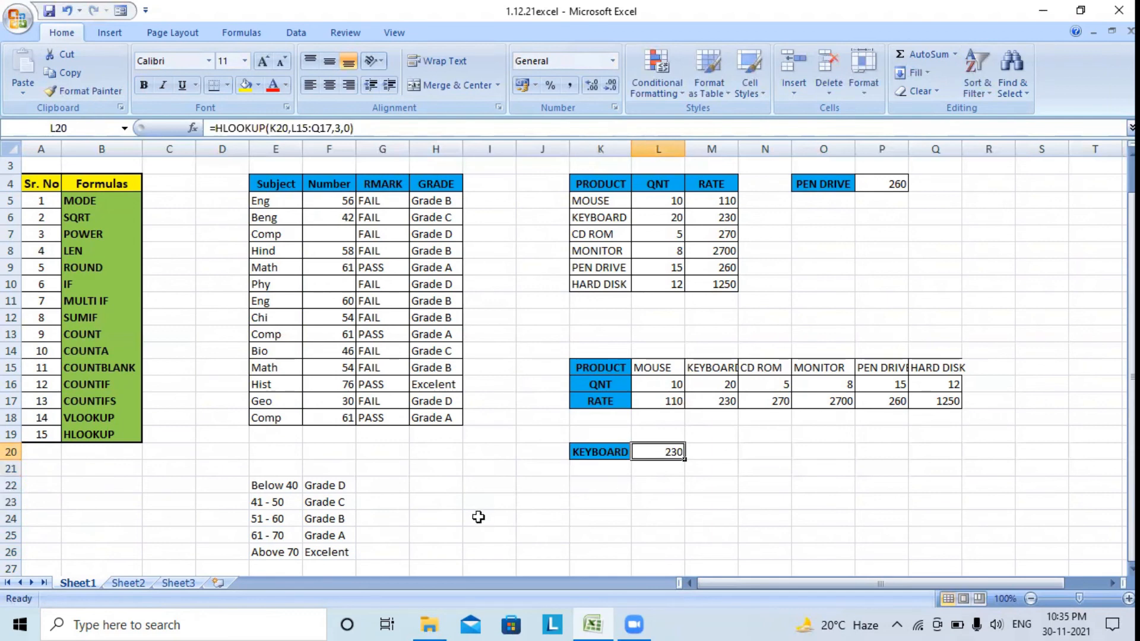
{"action": "key", "text": "Delete"}
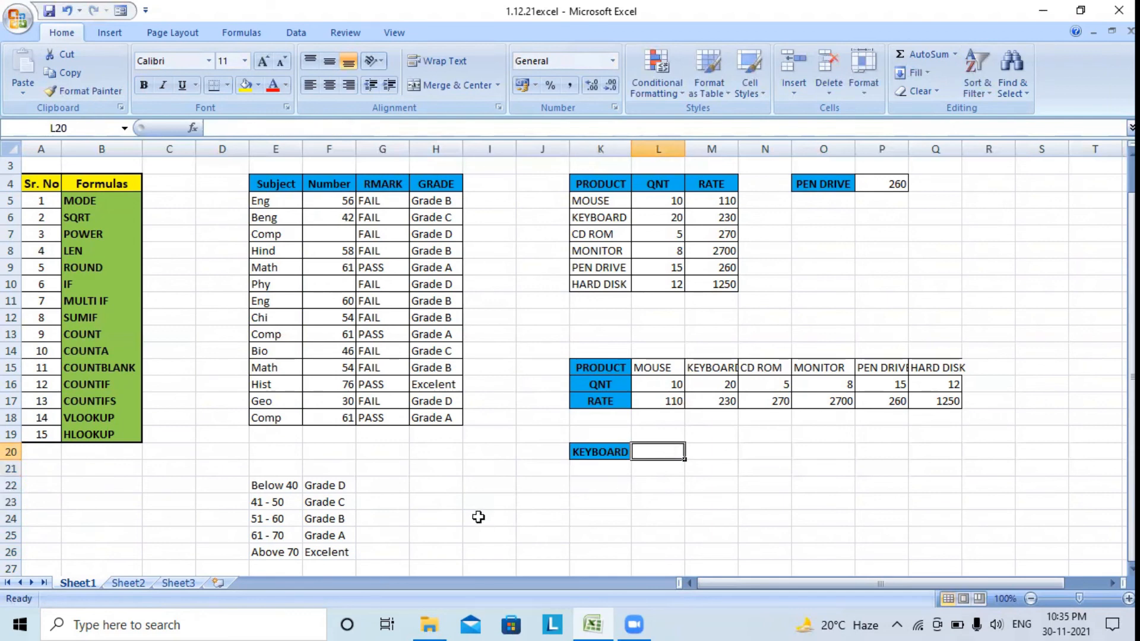
{"action": "type", "text": "="}
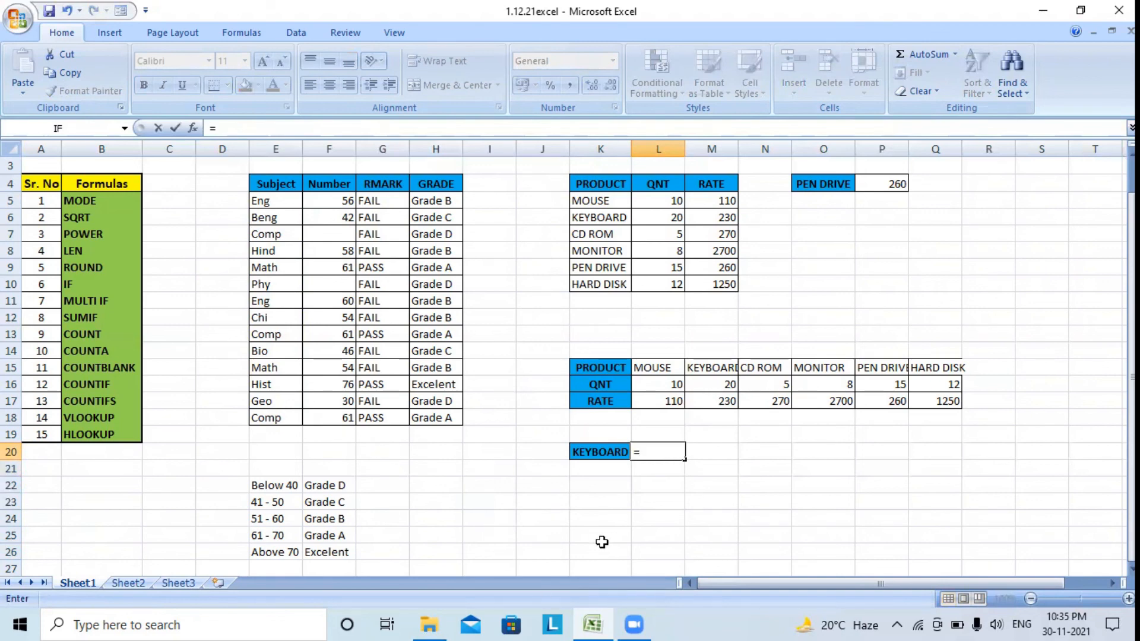
{"action": "type", "text": "hl"}
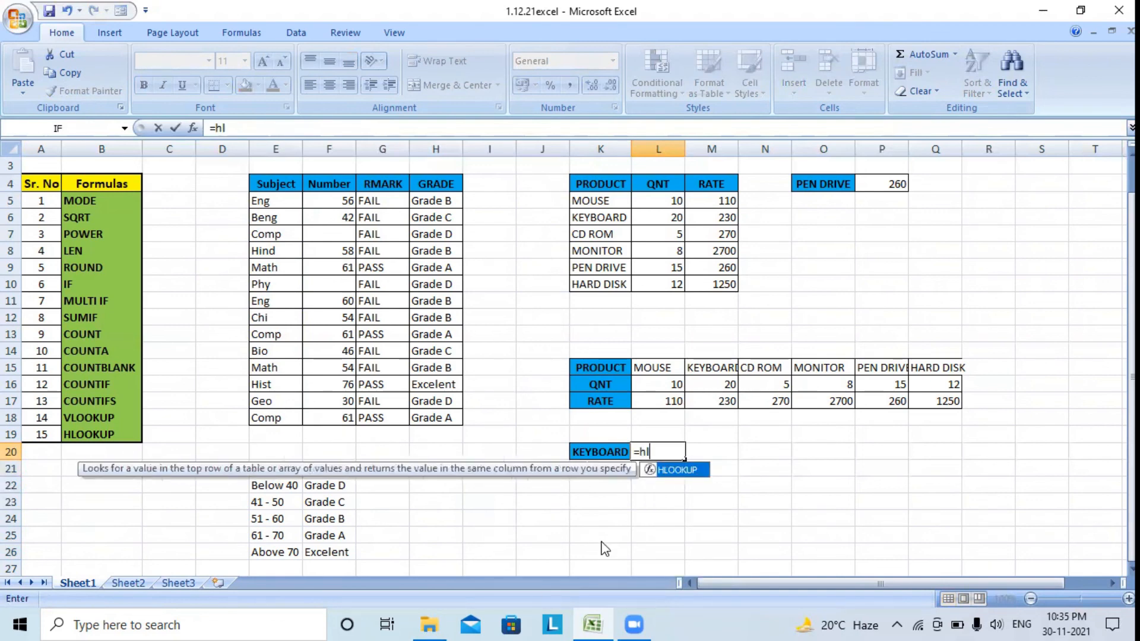
{"action": "type", "text": "ook"}
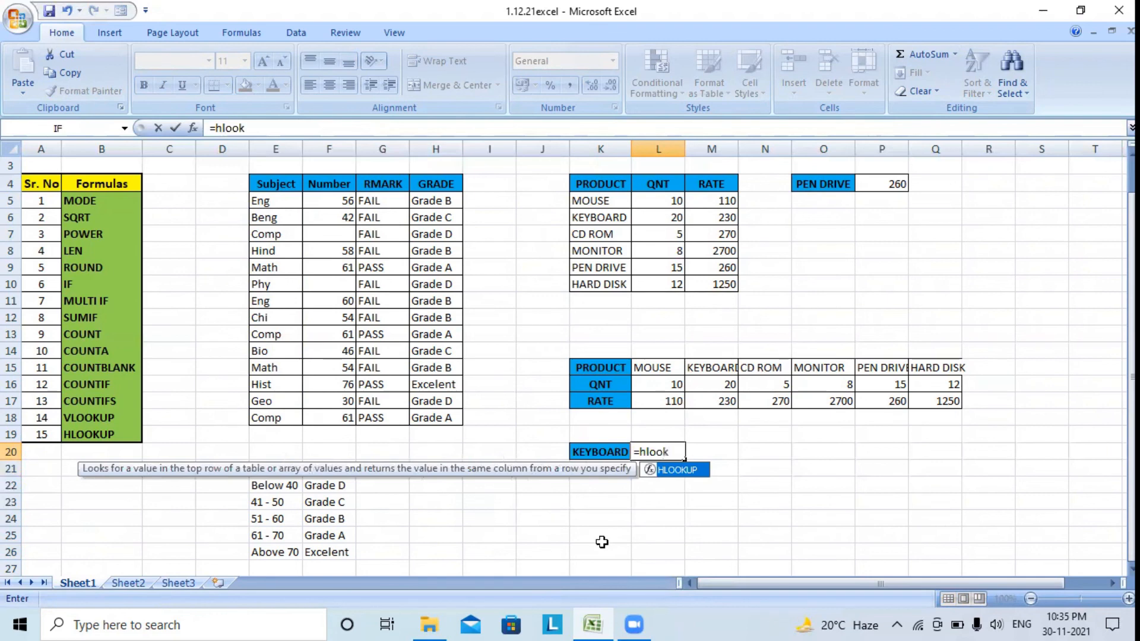
{"action": "type", "text": "up("}
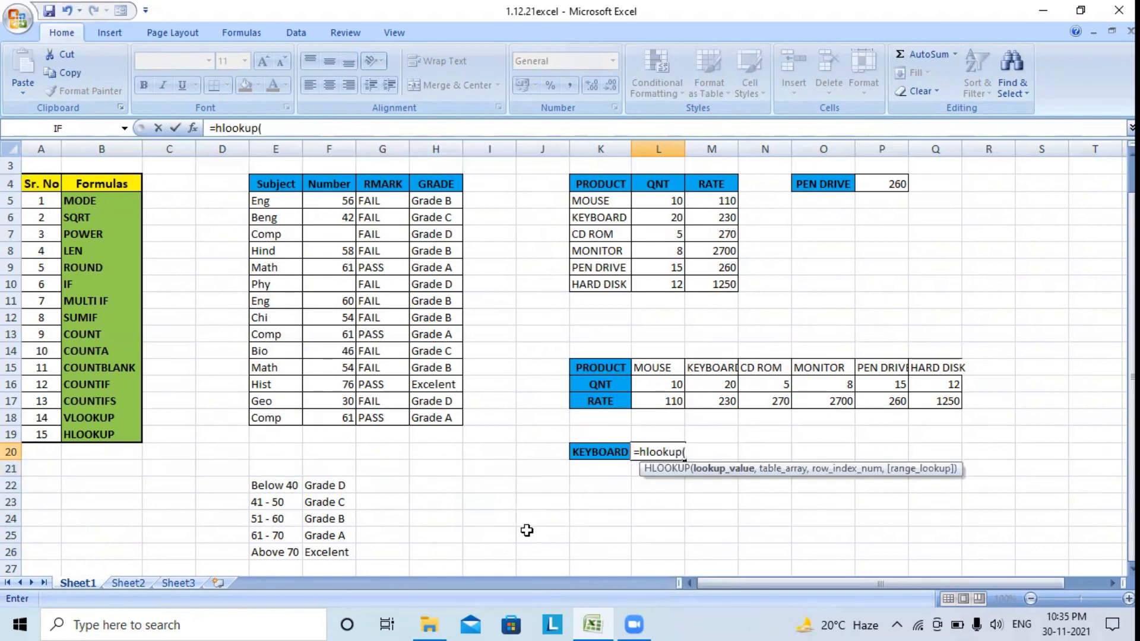
{"action": "left_click", "coordinate": [598, 453]}
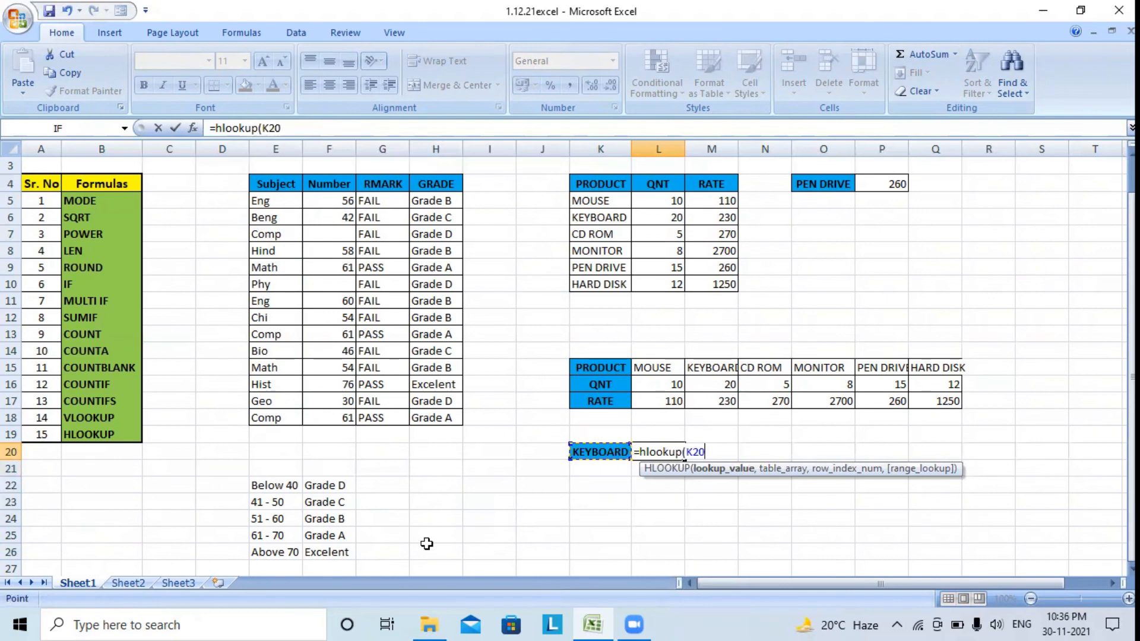
{"action": "type", "text": ","}
{"action": "left_click_drag", "start_coordinate": [650, 368], "coordinate": [920, 403]}
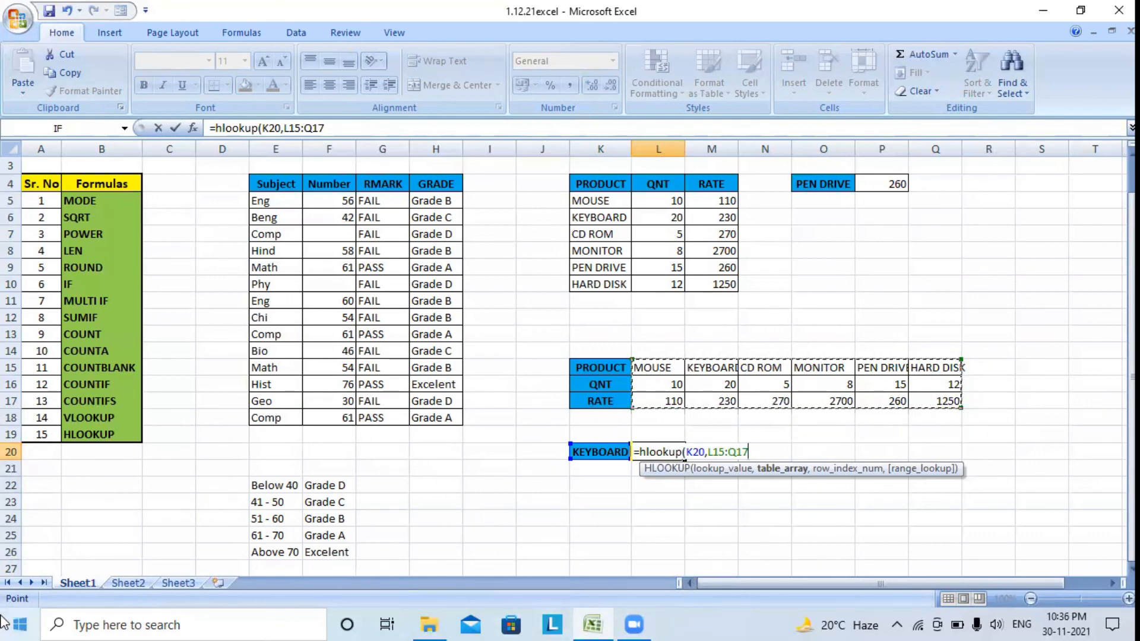
{"action": "type", "text": ",3"}
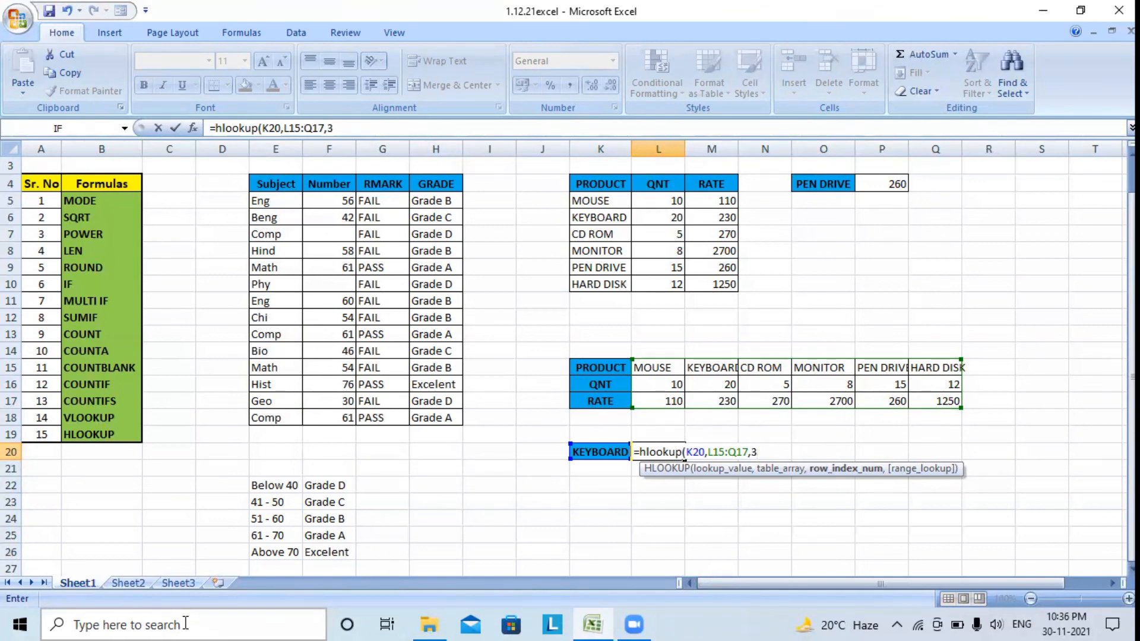
{"action": "type", "text": ","}
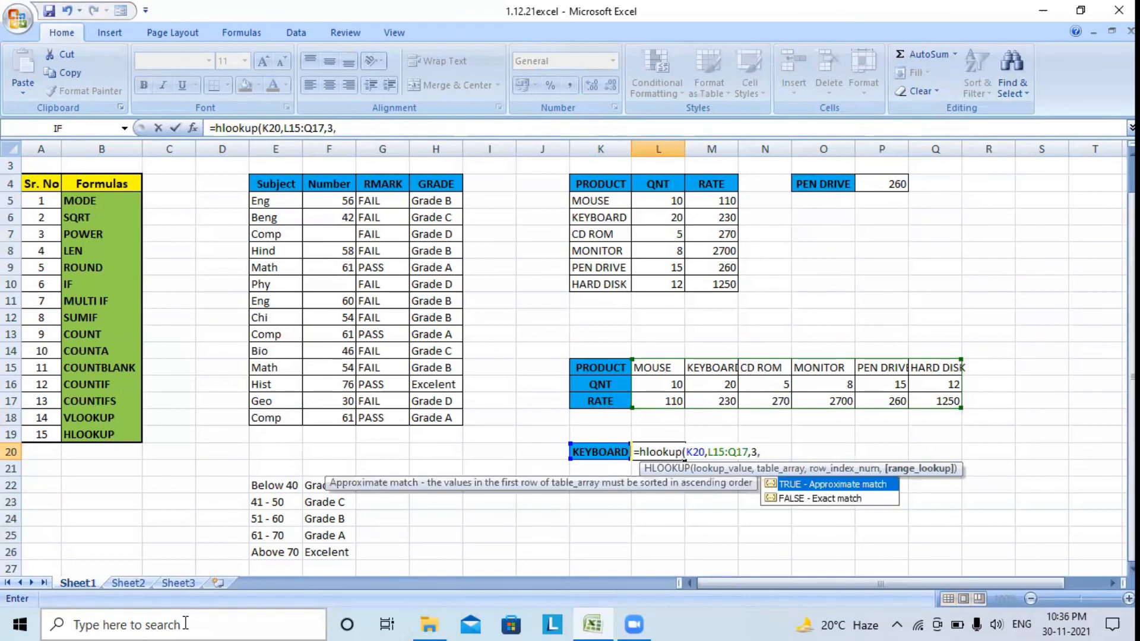
{"action": "type", "text": "0)"}
{"action": "key", "text": "Return"}
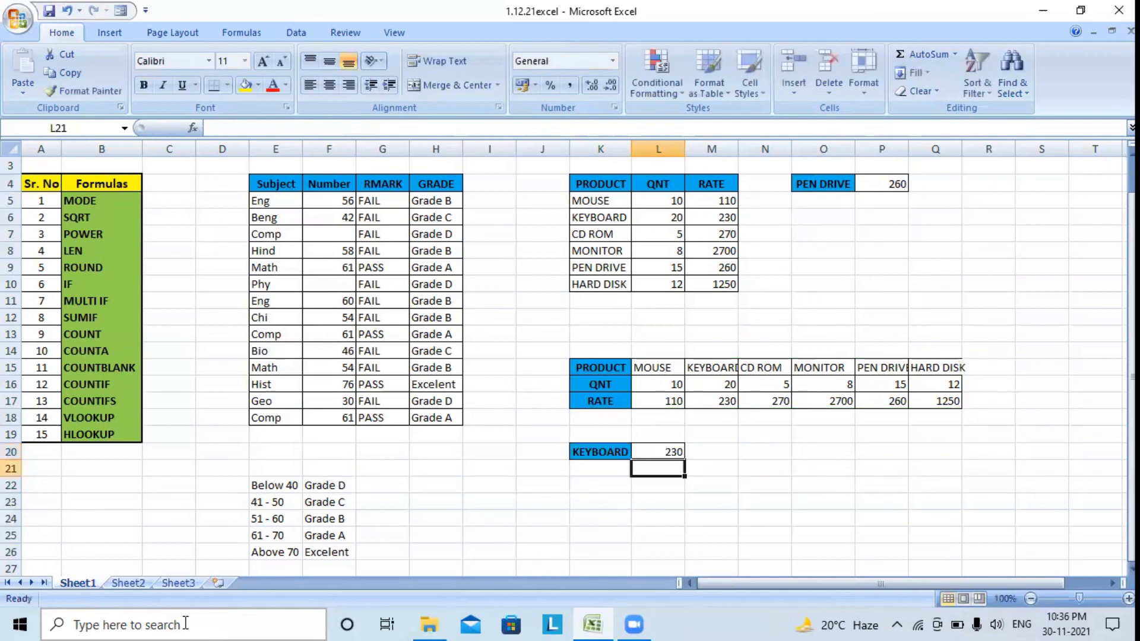